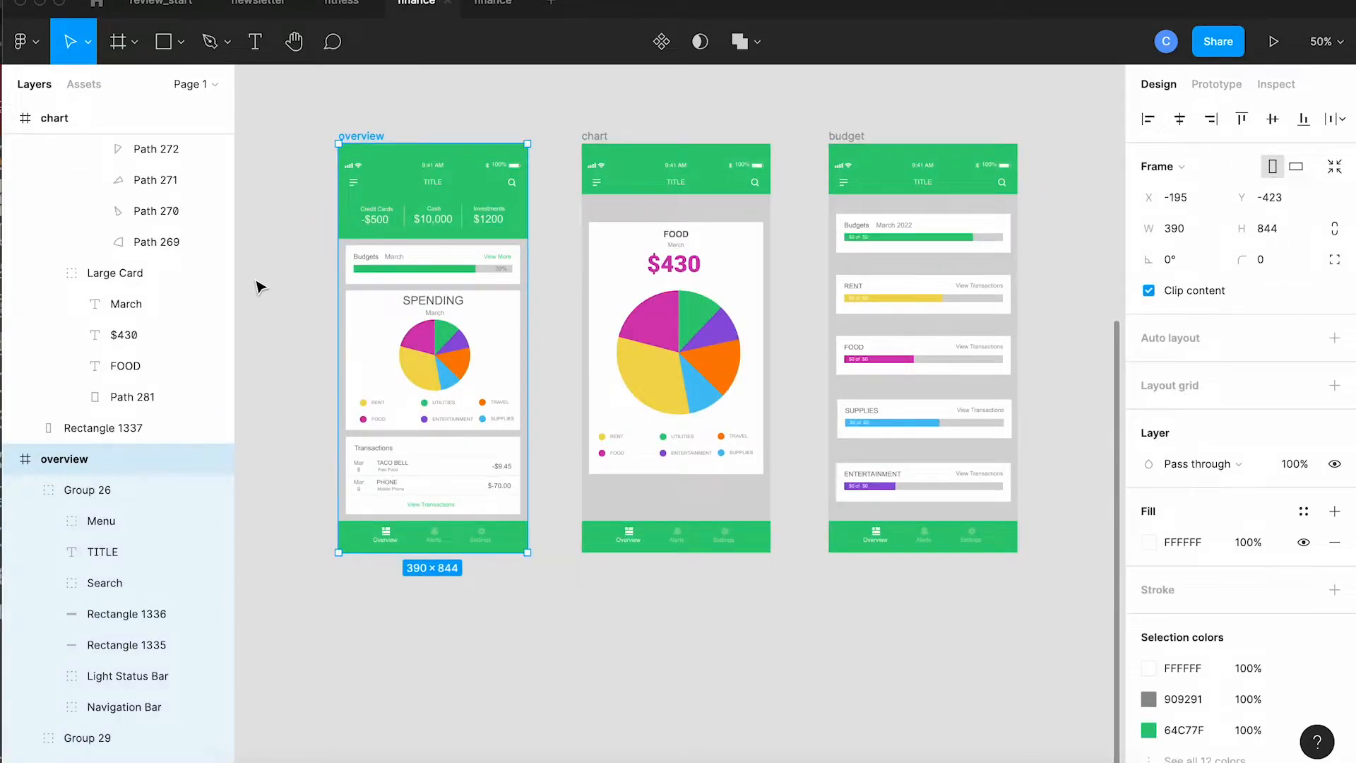
# Step: Pull the magenta FOOD slice of the chart frame's pie outward from the centre
pyautogui.click(259, 286)
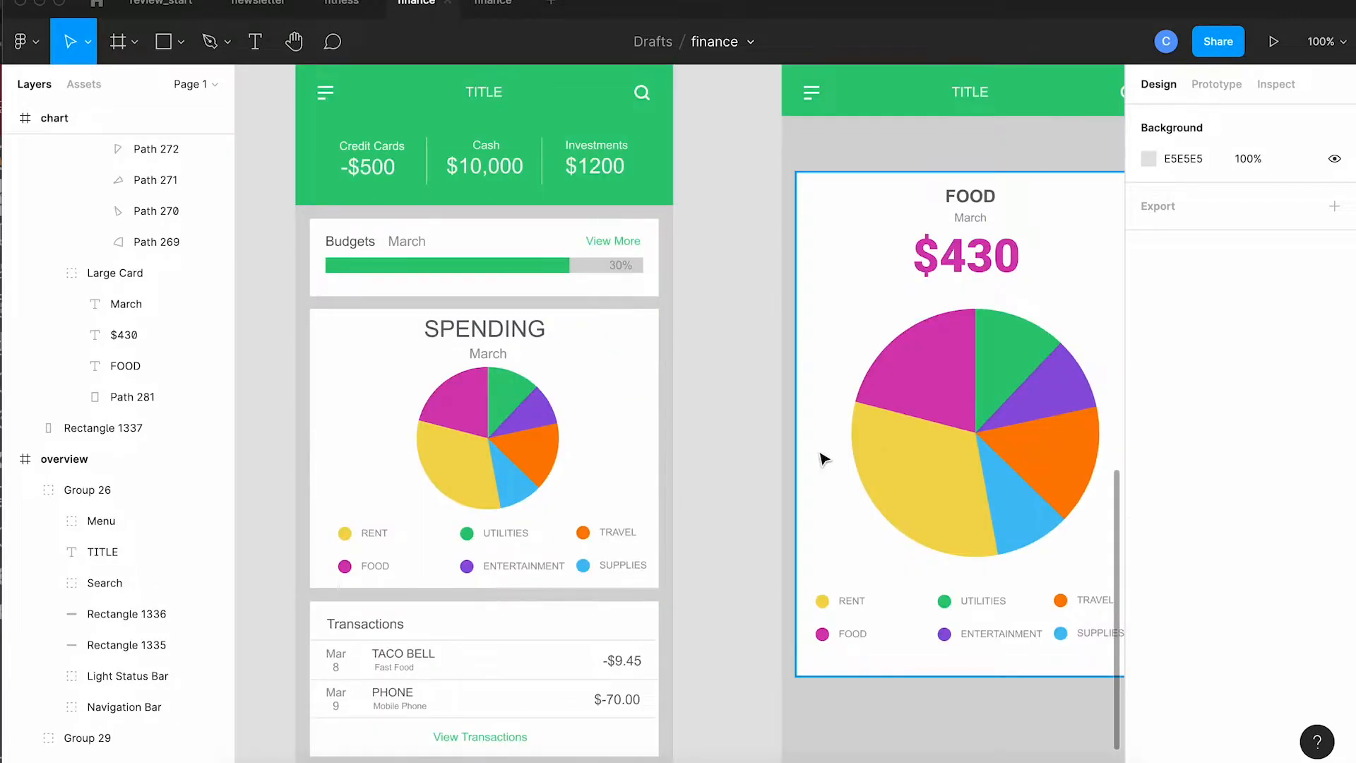
pyautogui.doubleClick(928, 368)
pyautogui.doubleClick(928, 368)
pyautogui.doubleClick(928, 368)
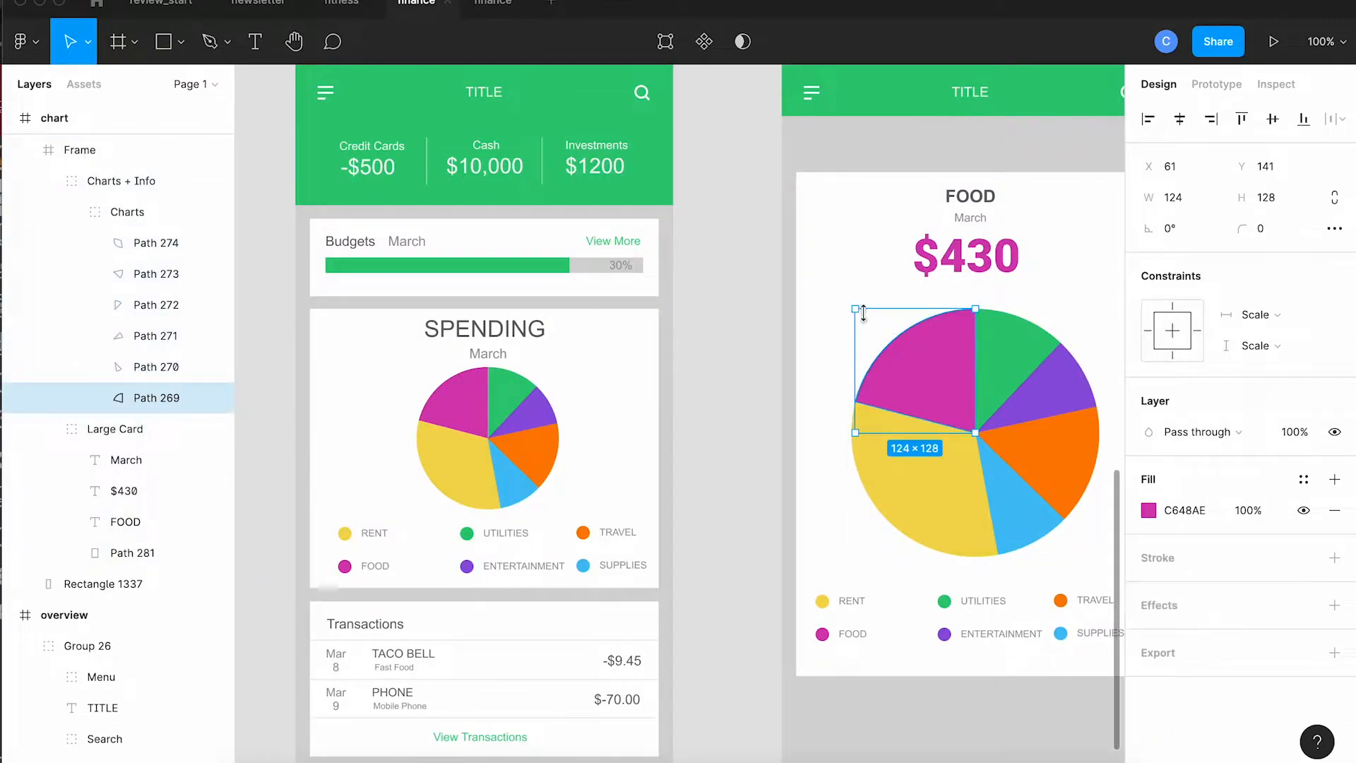
pyautogui.moveTo(855, 308); pyautogui.dragTo(841, 293)
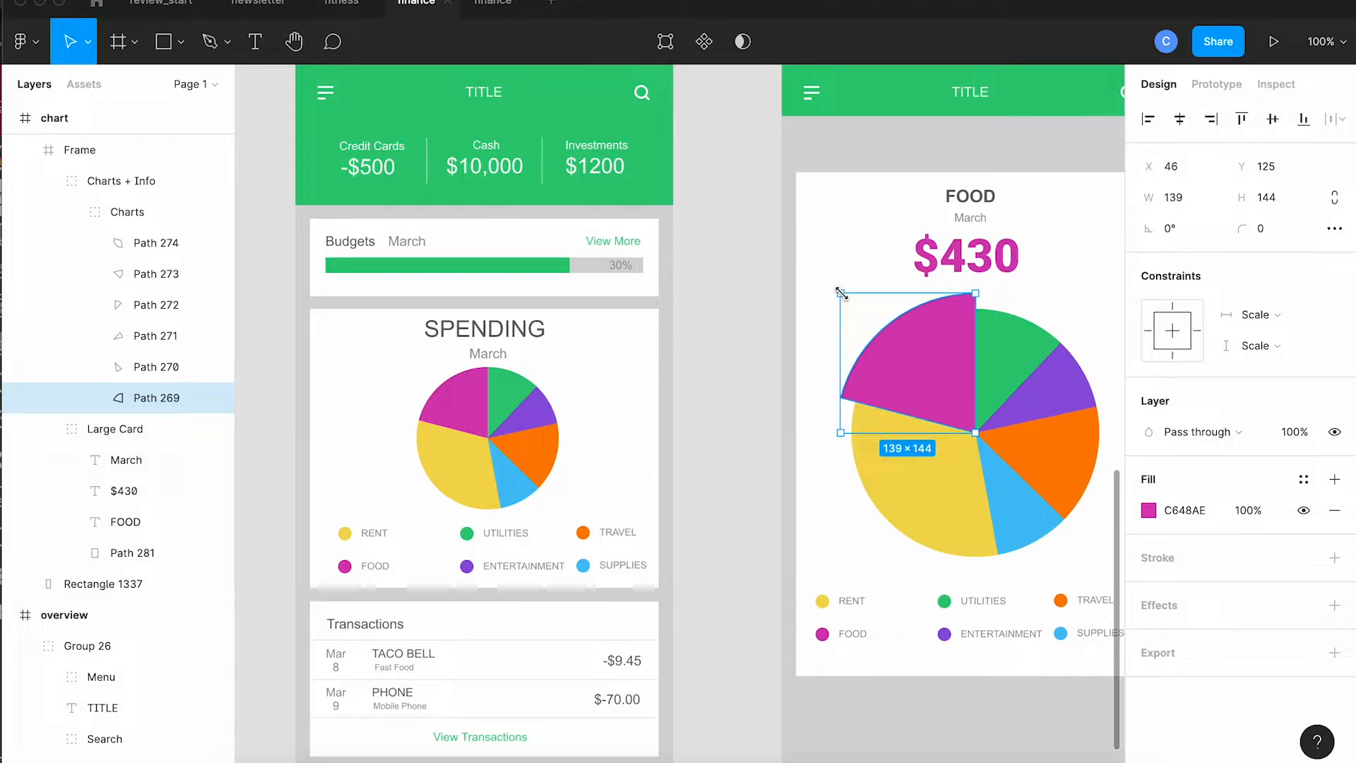
pyautogui.click(760, 370)
# Step: Duplicate the chart frame and place the copy below the original
pyautogui.hscroll(3, 760, 371)
pyautogui.scroll(-2, 760, 371)
pyautogui.hotkey('ctrl', '-')
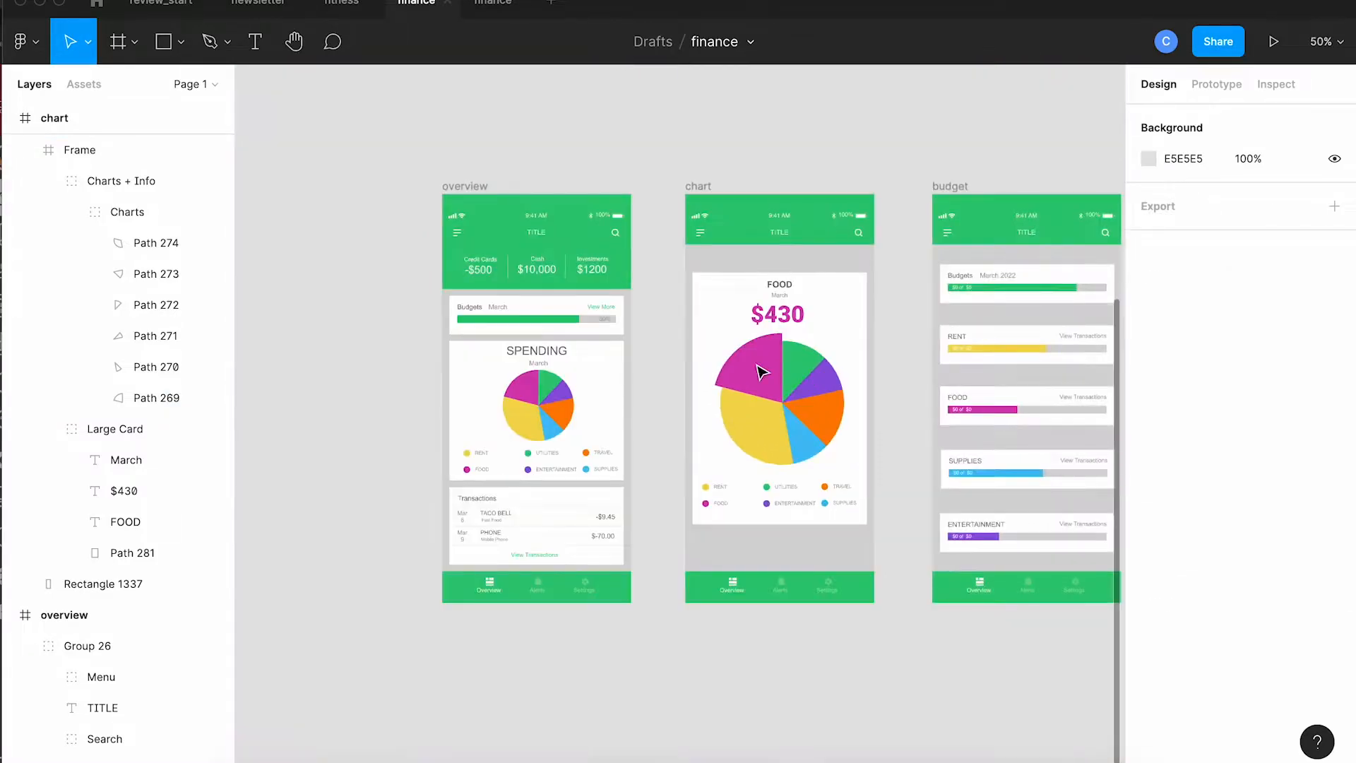
pyautogui.scroll(-2, 760, 370)
pyautogui.hscroll(1, 760, 371)
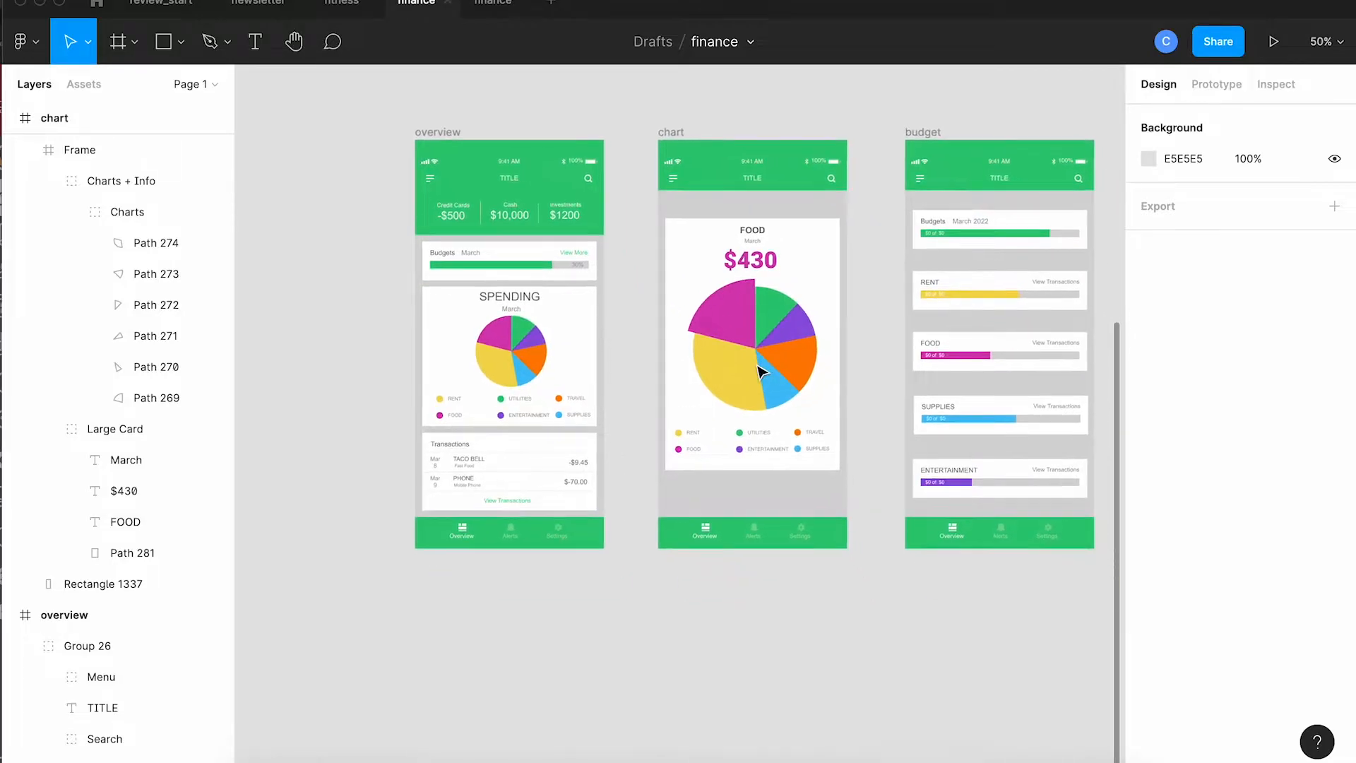
pyautogui.click(678, 136)
pyautogui.moveTo(680, 136); pyautogui.dragTo(689, 570)
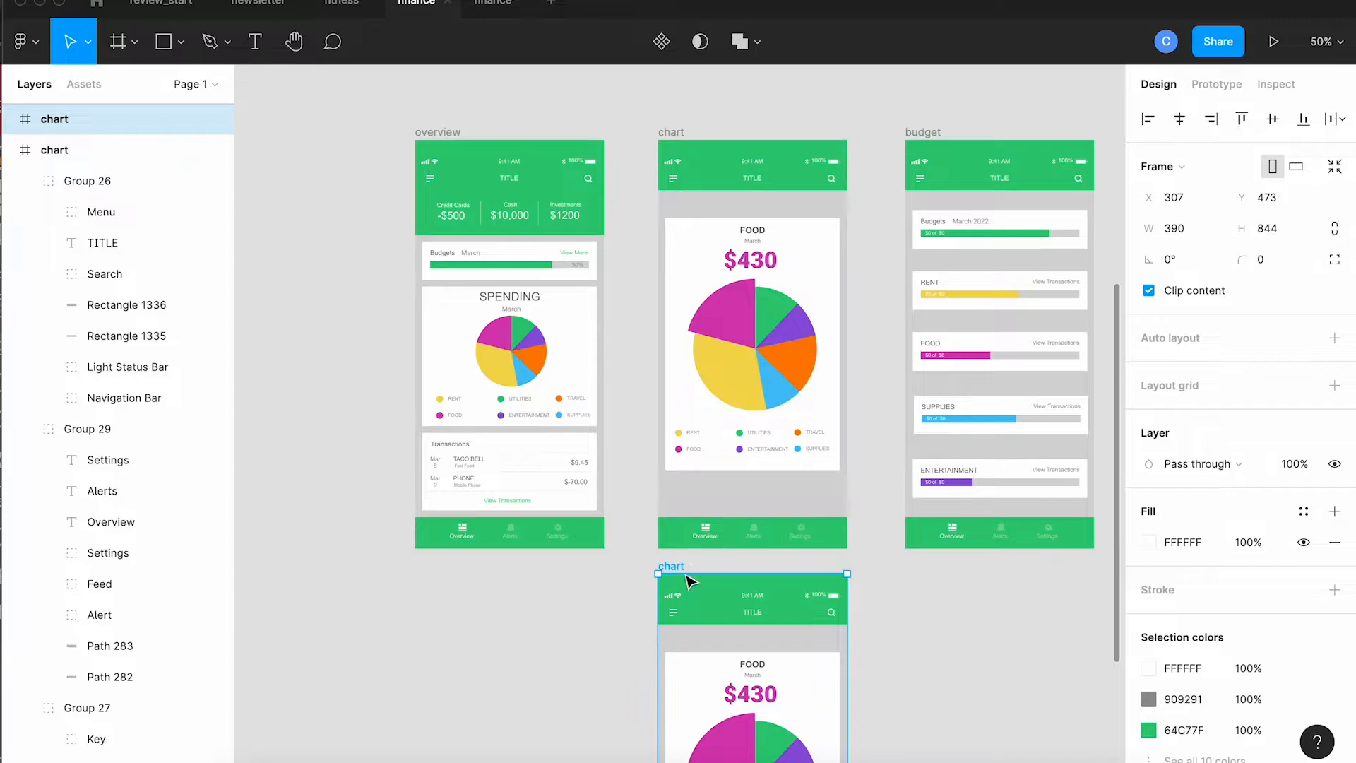
# Step: Change the duplicated card's heading from FOOD to SUPPLIES
pyautogui.scroll(-1, 684, 573)
pyautogui.scroll(-5, 684, 574)
pyautogui.hscroll(1, 684, 573)
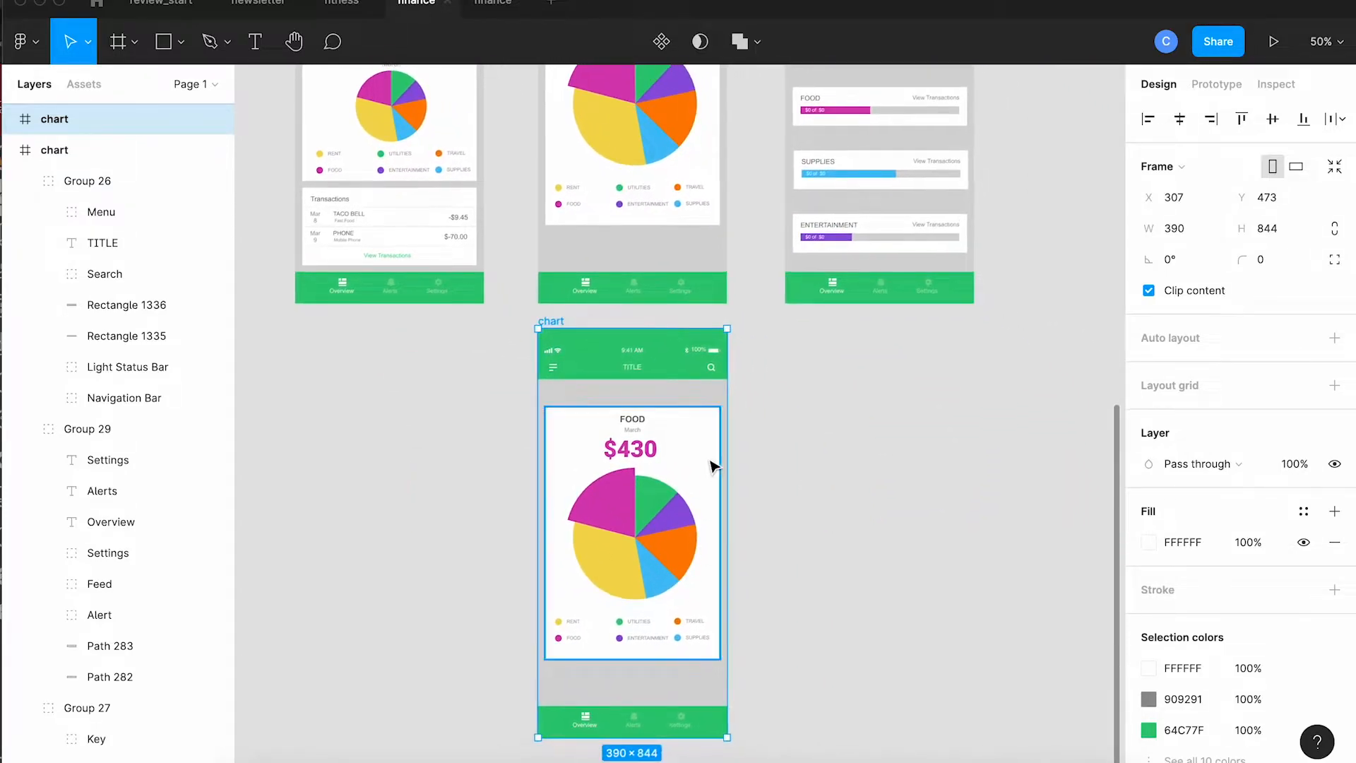
pyautogui.hotkey('shift', '0')
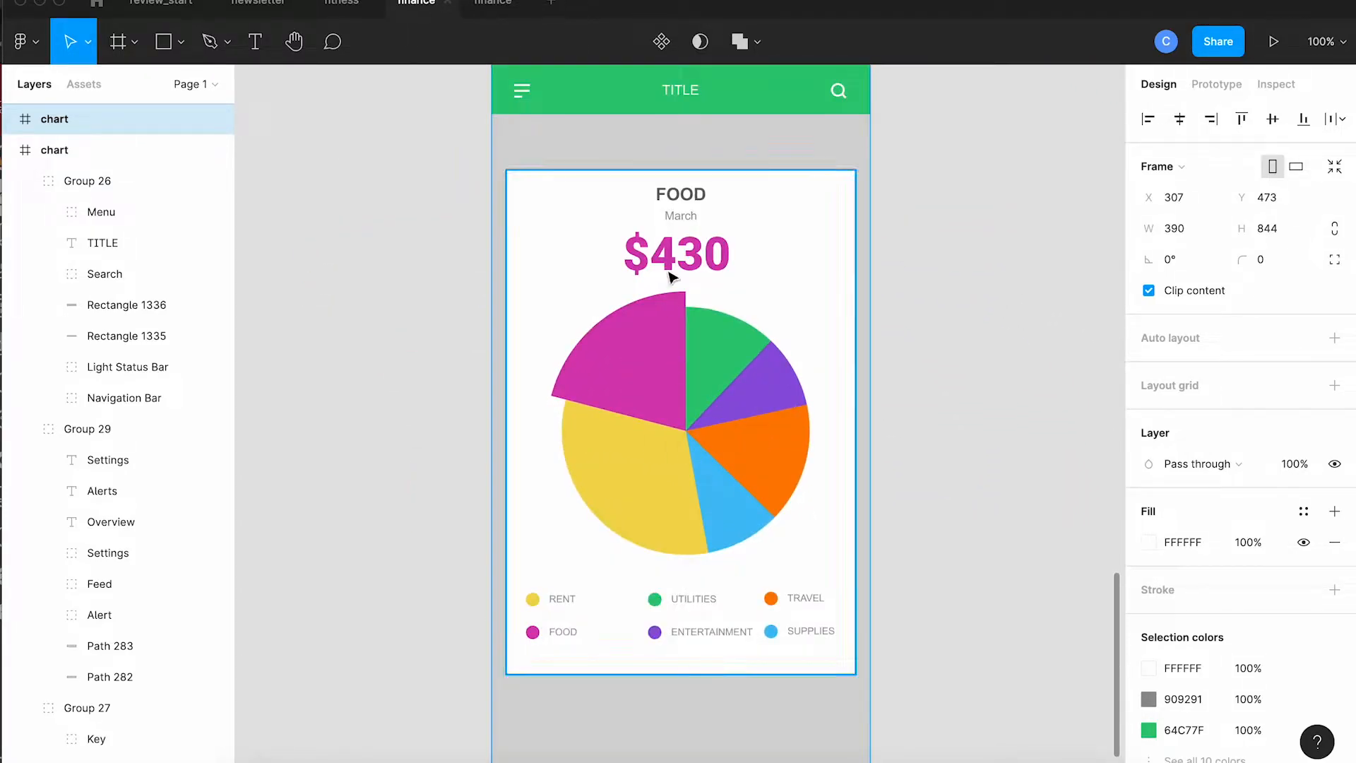
pyautogui.click(696, 195)
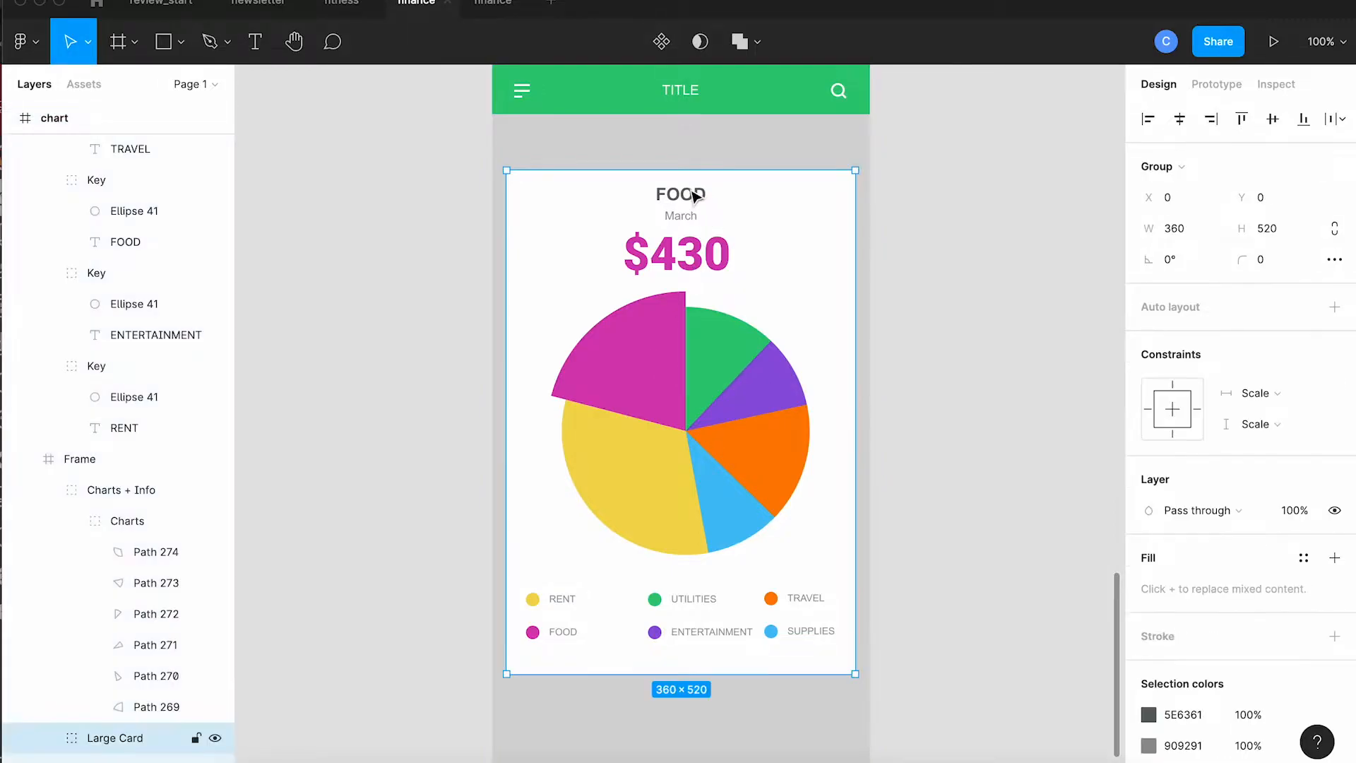
pyautogui.doubleClick(696, 196)
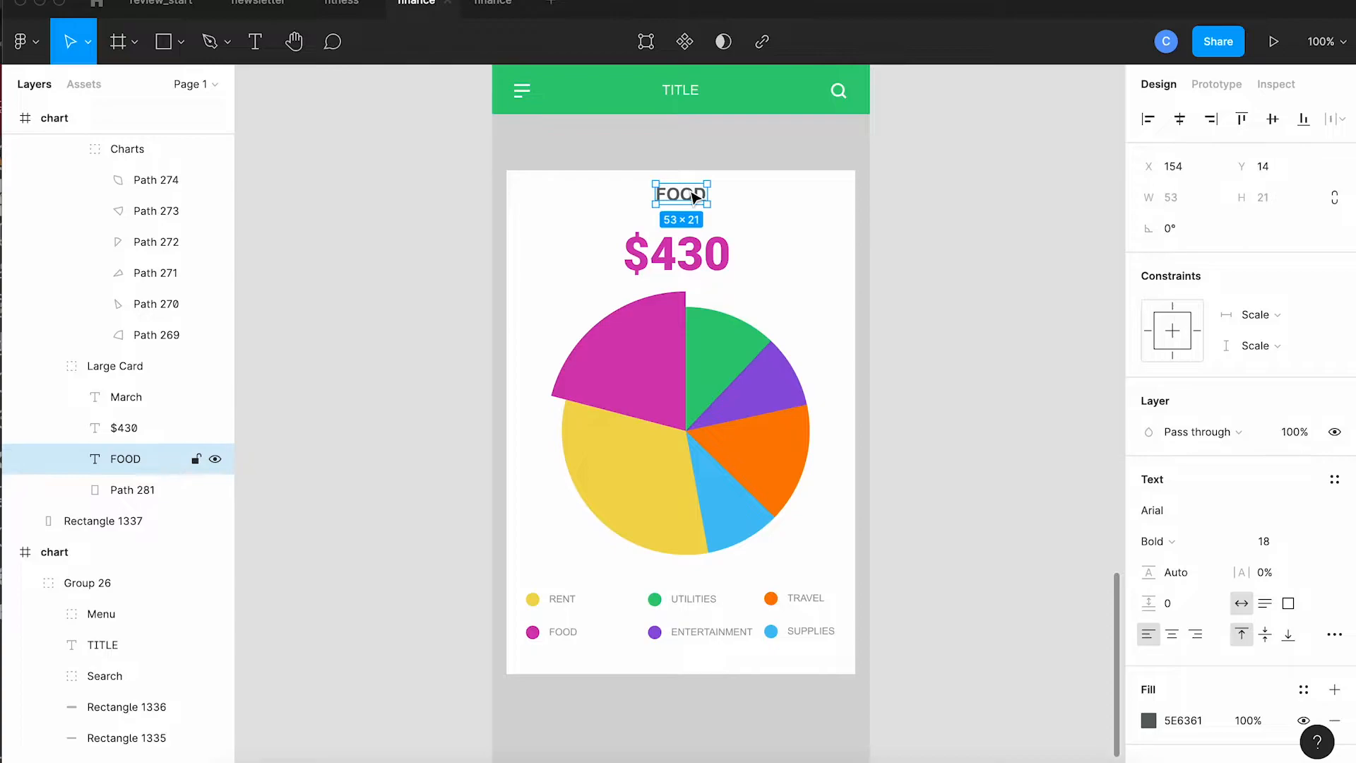
pyautogui.doubleClick(690, 189)
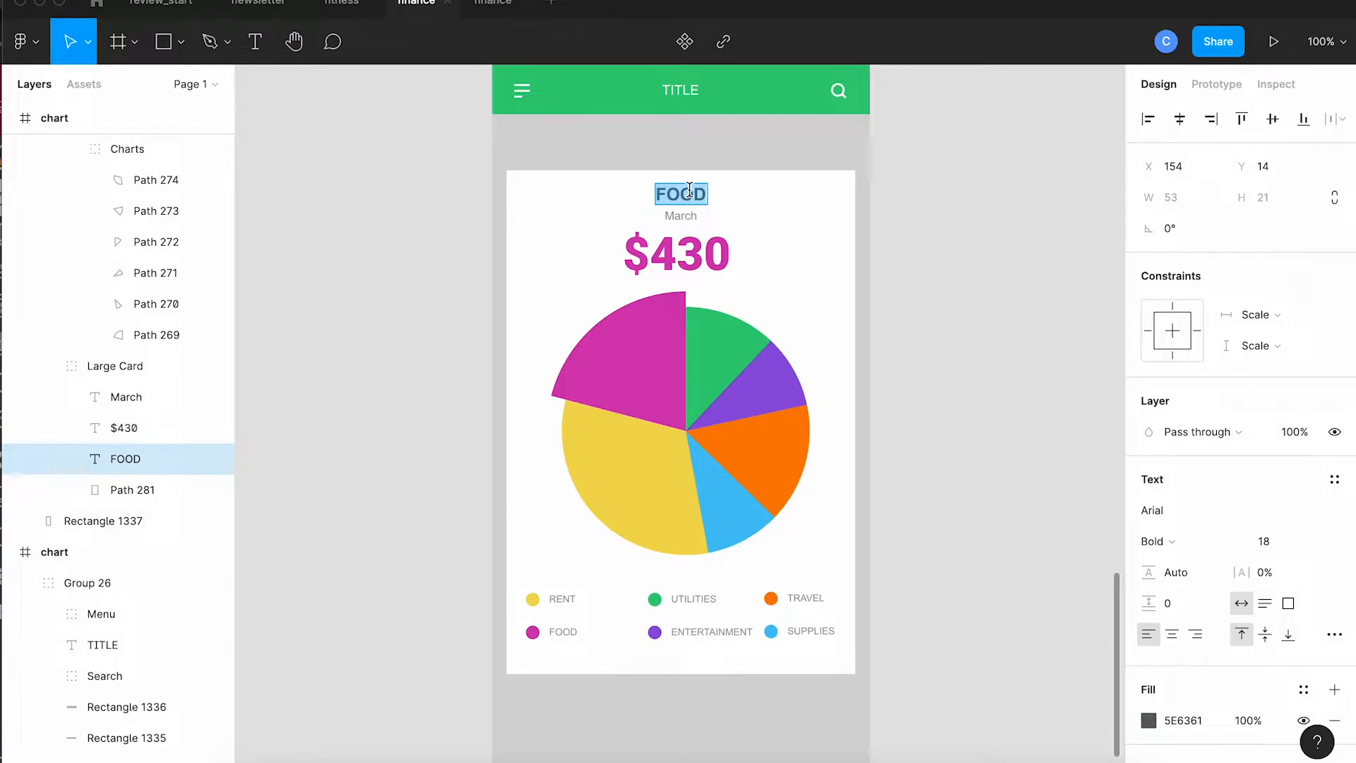
pyautogui.write('SUPPLIES')
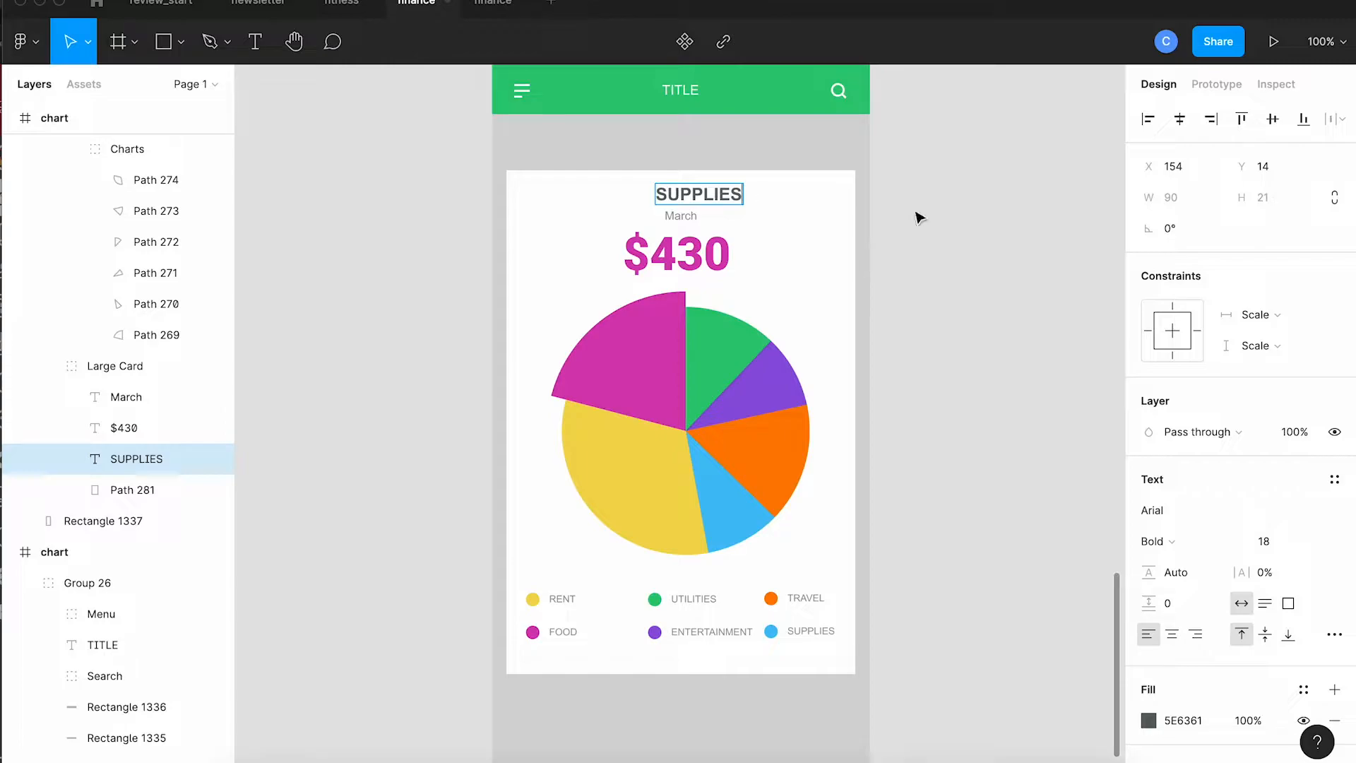
pyautogui.press('Escape')
# Step: Nudge the SUPPLIES heading left to re-centre it above the amount
pyautogui.hotkey('shift', 'Left')
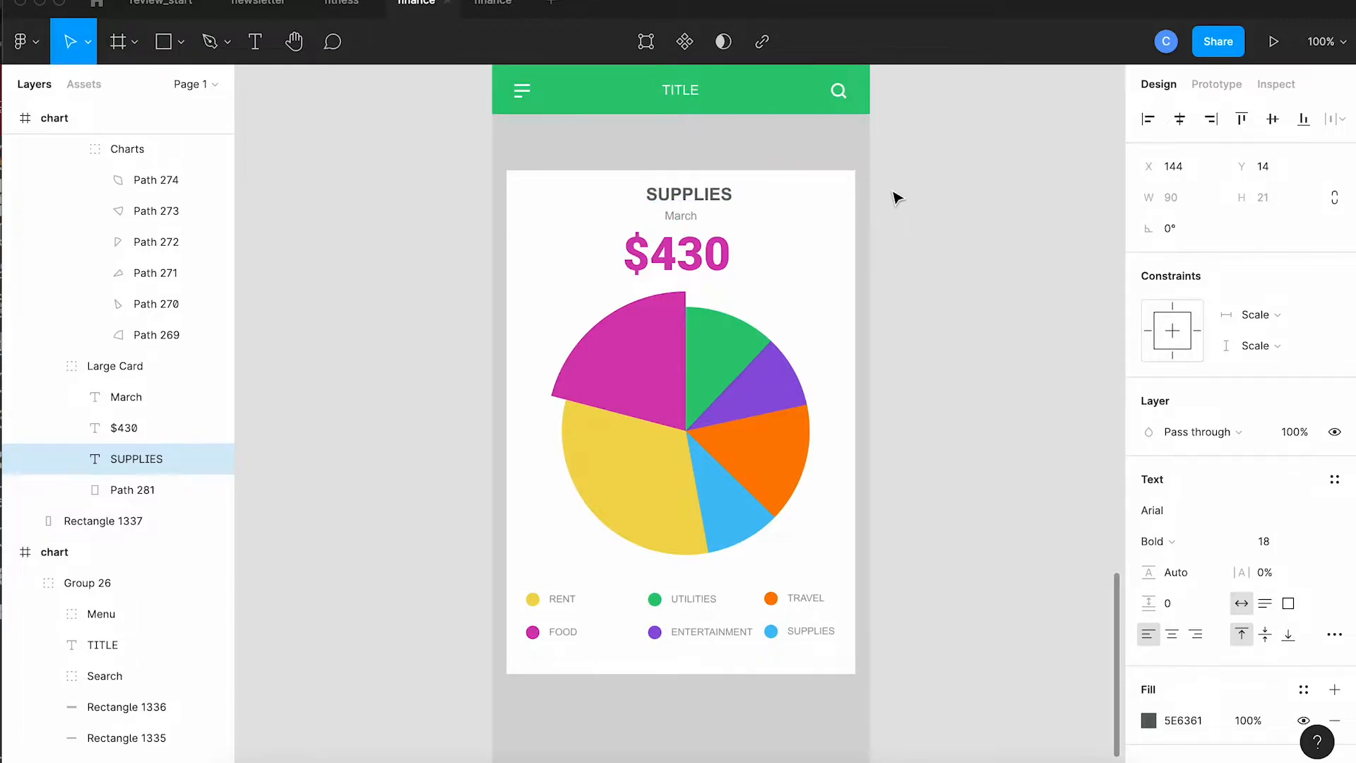
pyautogui.hotkey('shift', 'Left')
pyautogui.press('Right')
pyautogui.press('Right')
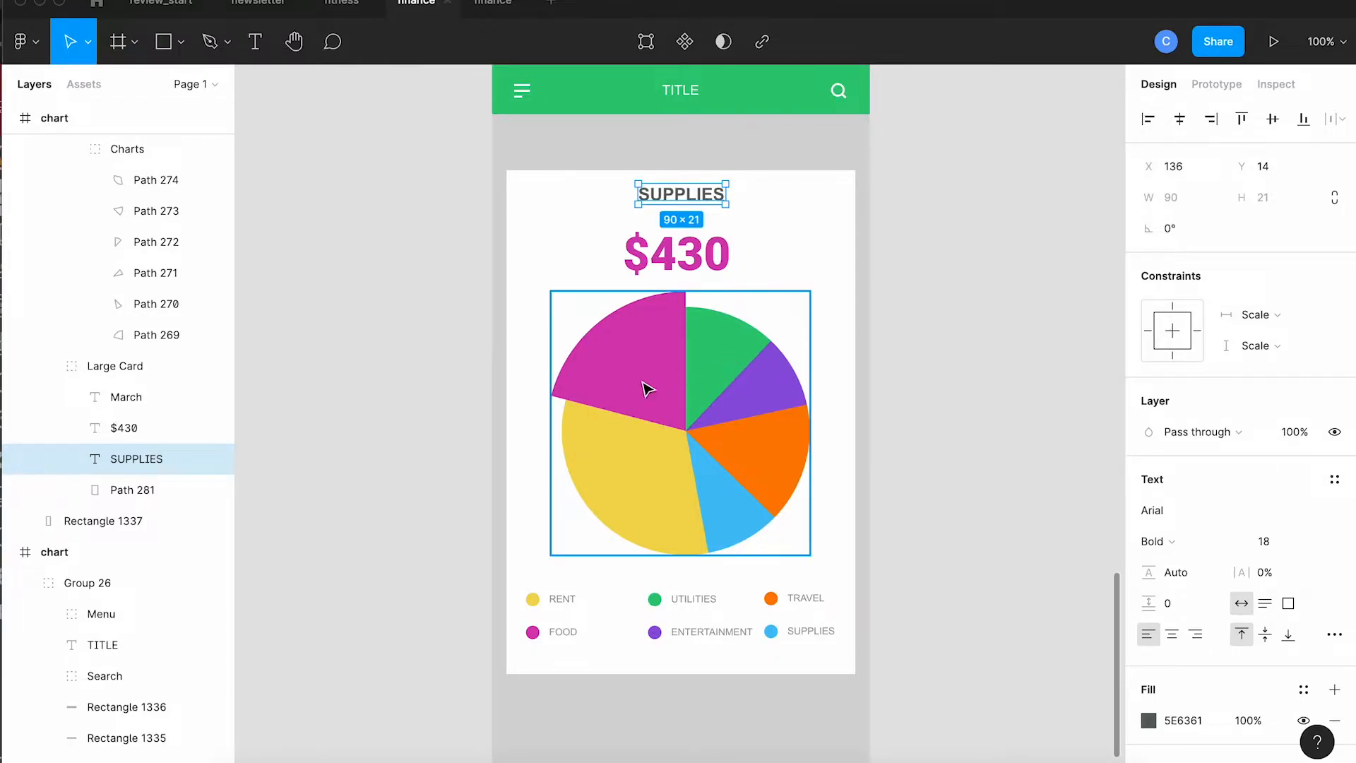
# Step: Push the magenta slice back into the duplicated pie chart
pyautogui.click(644, 386)
pyautogui.doubleClick(645, 386)
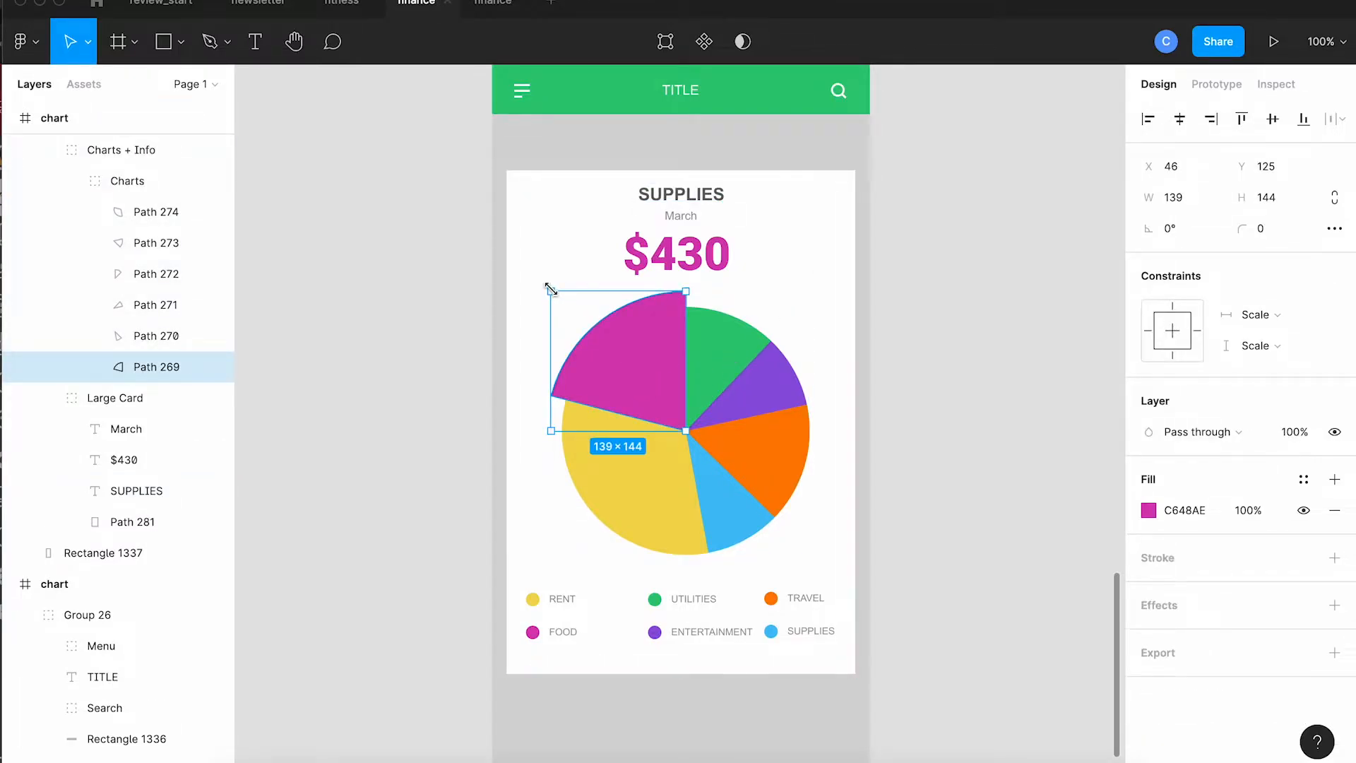
pyautogui.moveTo(555, 294); pyautogui.dragTo(567, 308)
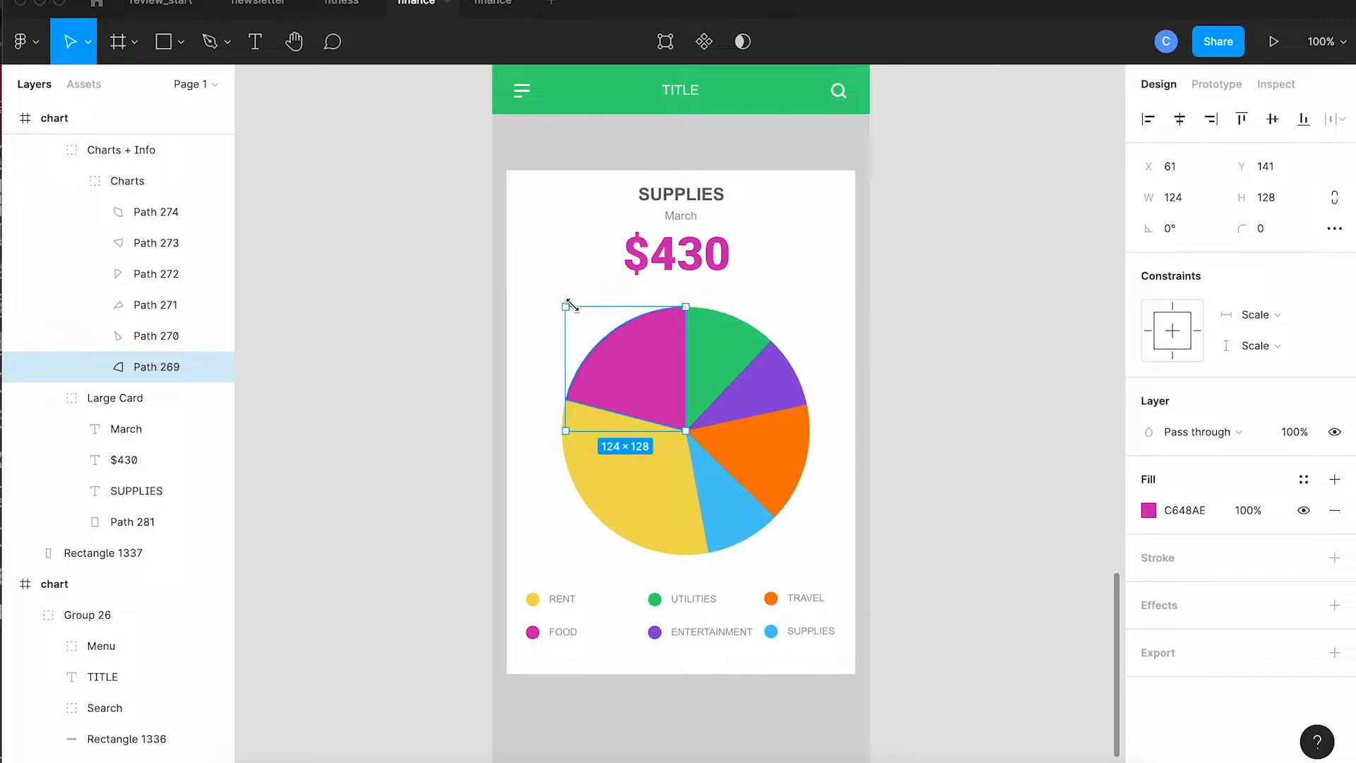
# Step: Pull the blue SUPPLIES slice outward from the duplicated pie chart
pyautogui.doubleClick(745, 531)
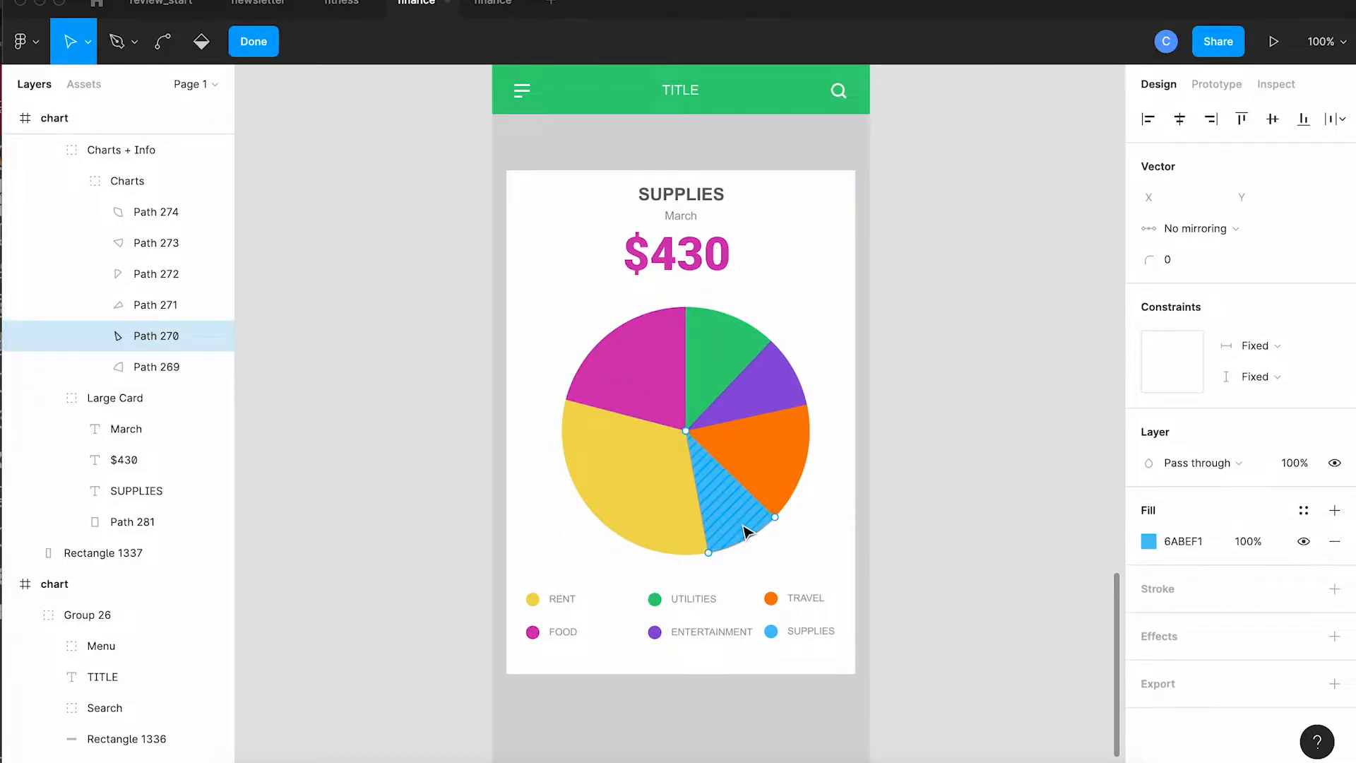
pyautogui.click(743, 536)
pyautogui.click(798, 544)
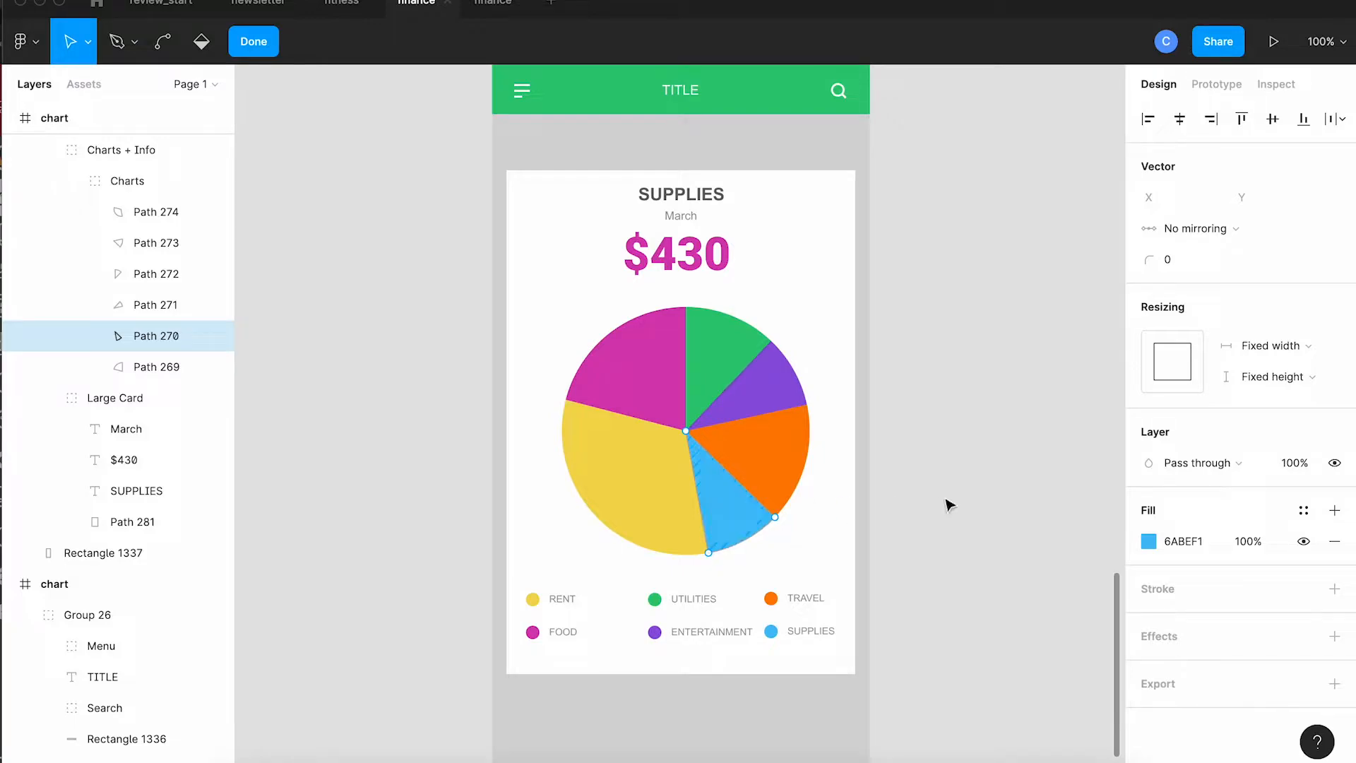
pyautogui.press('Escape')
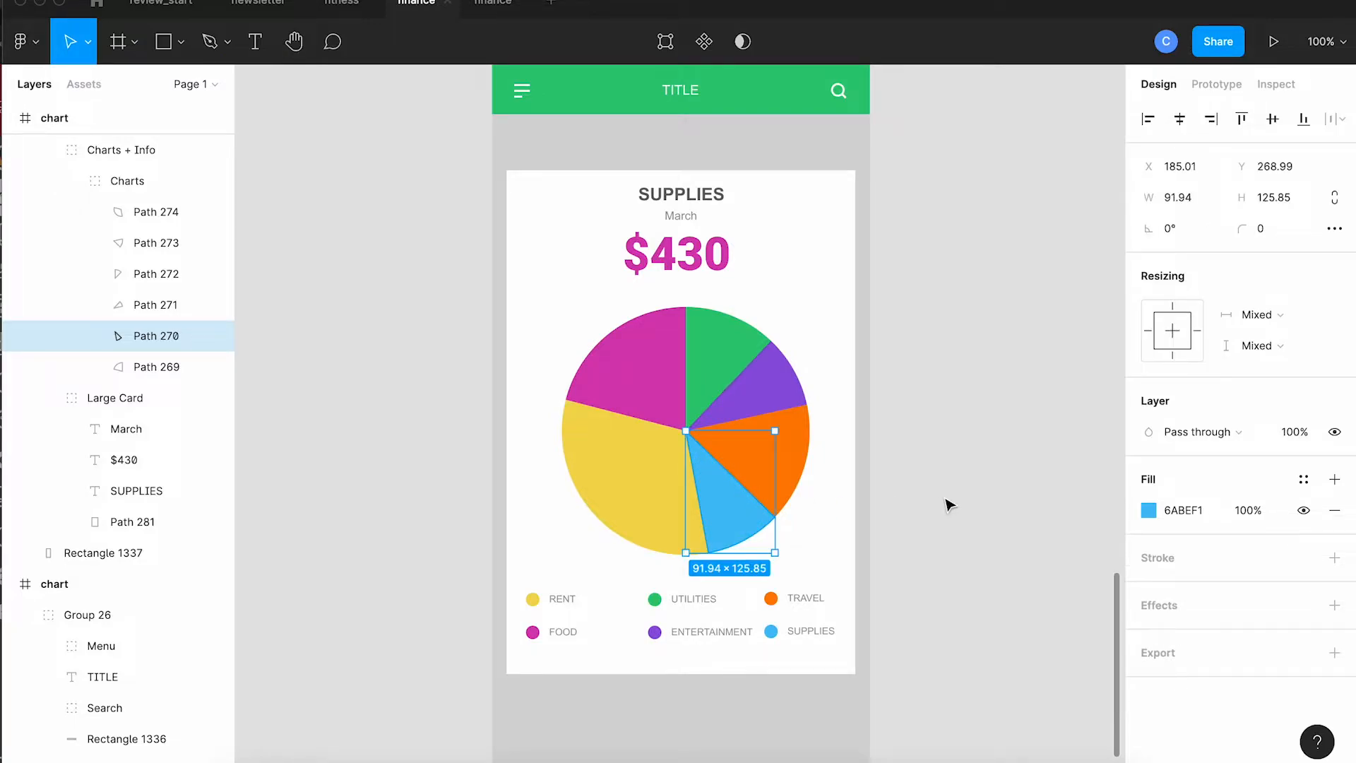
pyautogui.moveTo(774, 548); pyautogui.dragTo(785, 558)
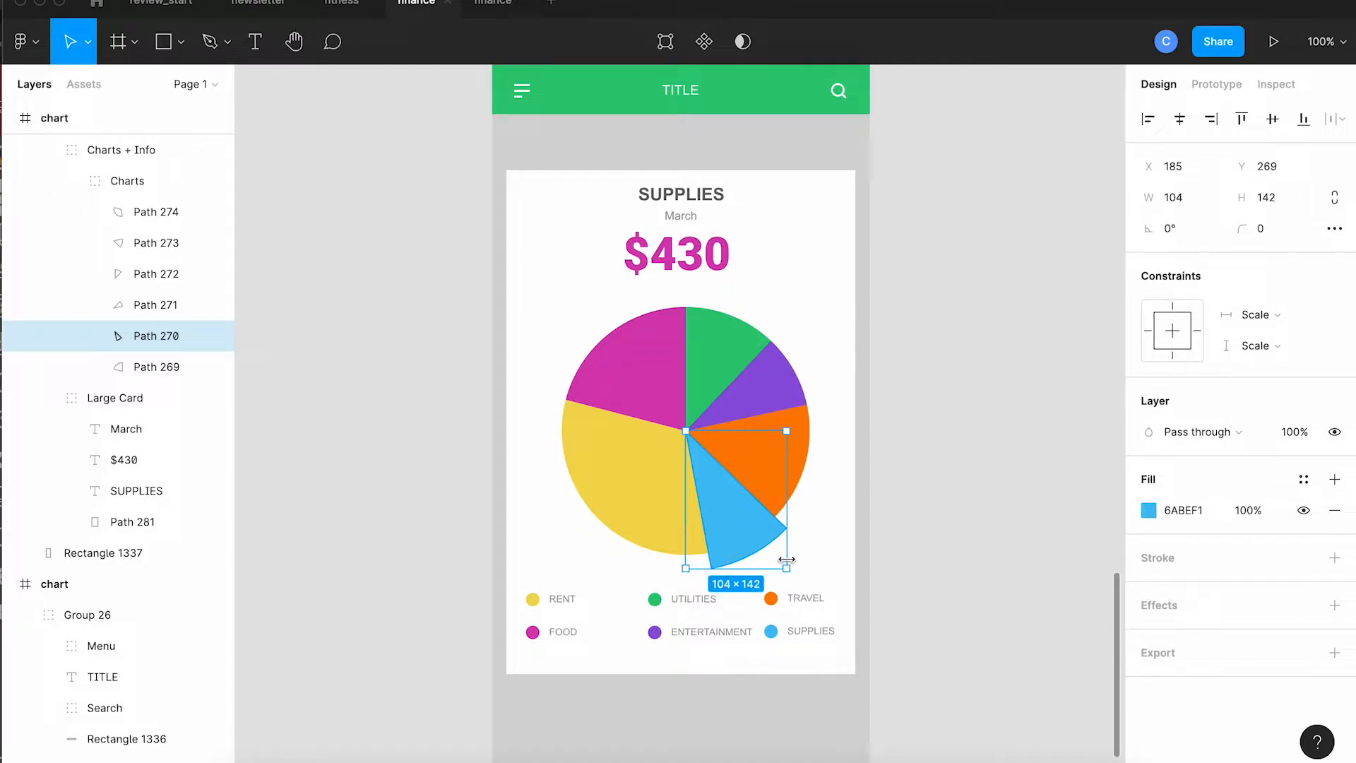
pyautogui.click(957, 515)
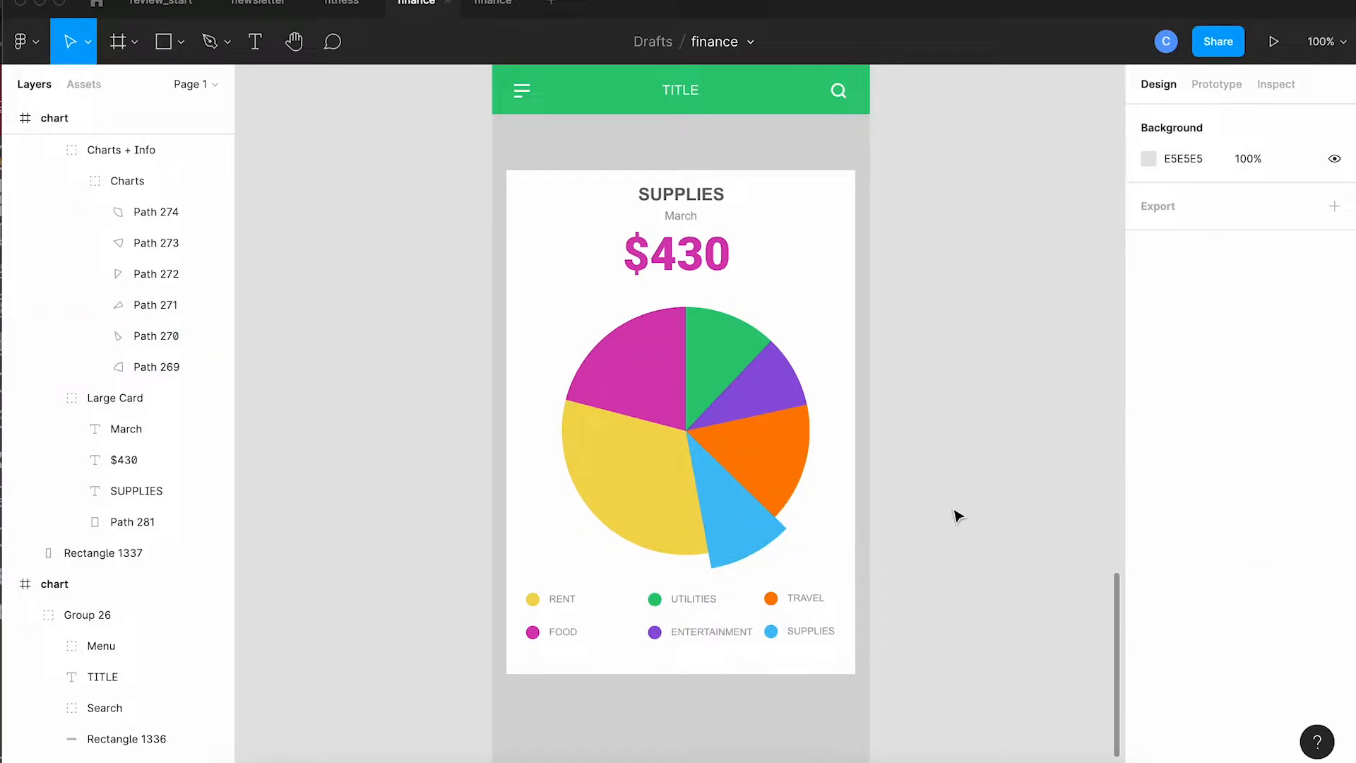
# Step: Link the overview's Budgets card to the budget frame on tap with a Dissolve animation
pyautogui.scroll(10, 957, 515)
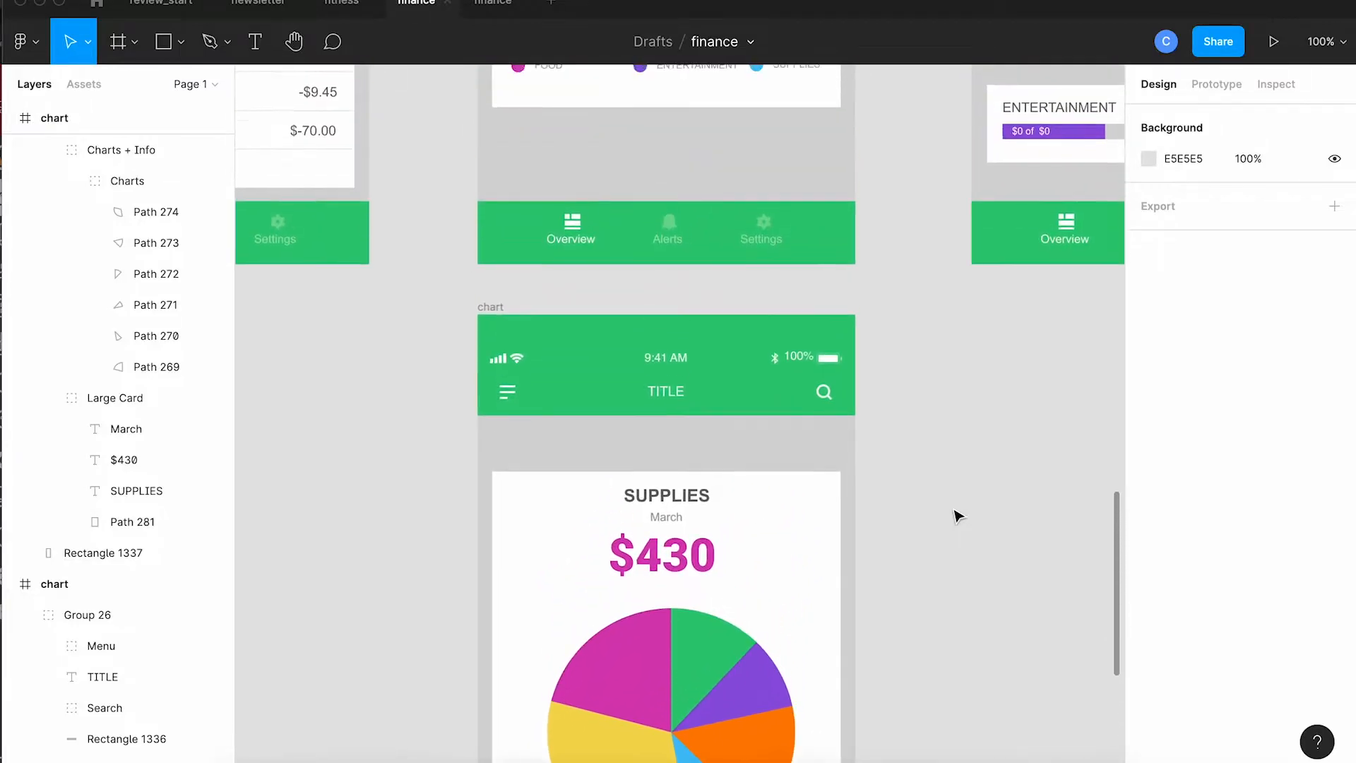
pyautogui.scroll(1, 957, 516)
pyautogui.press('-')
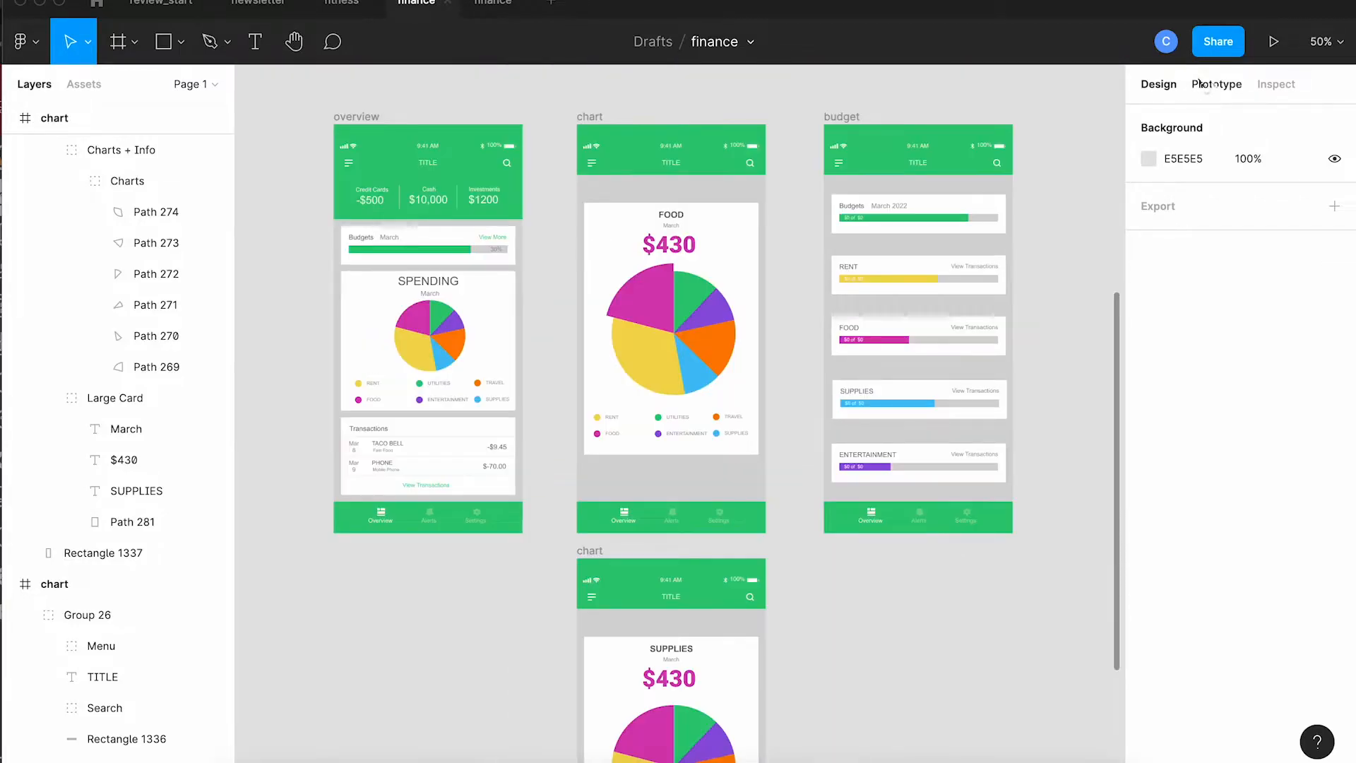
pyautogui.click(1204, 84)
pyautogui.moveTo(474, 251)
pyautogui.moveTo(517, 245)
pyautogui.mouseDown()
pyautogui.moveTo(772, 203)
pyautogui.moveTo(854, 206)
pyautogui.moveTo(735, 230)
pyautogui.moveTo(831, 231)
pyautogui.mouseUp()
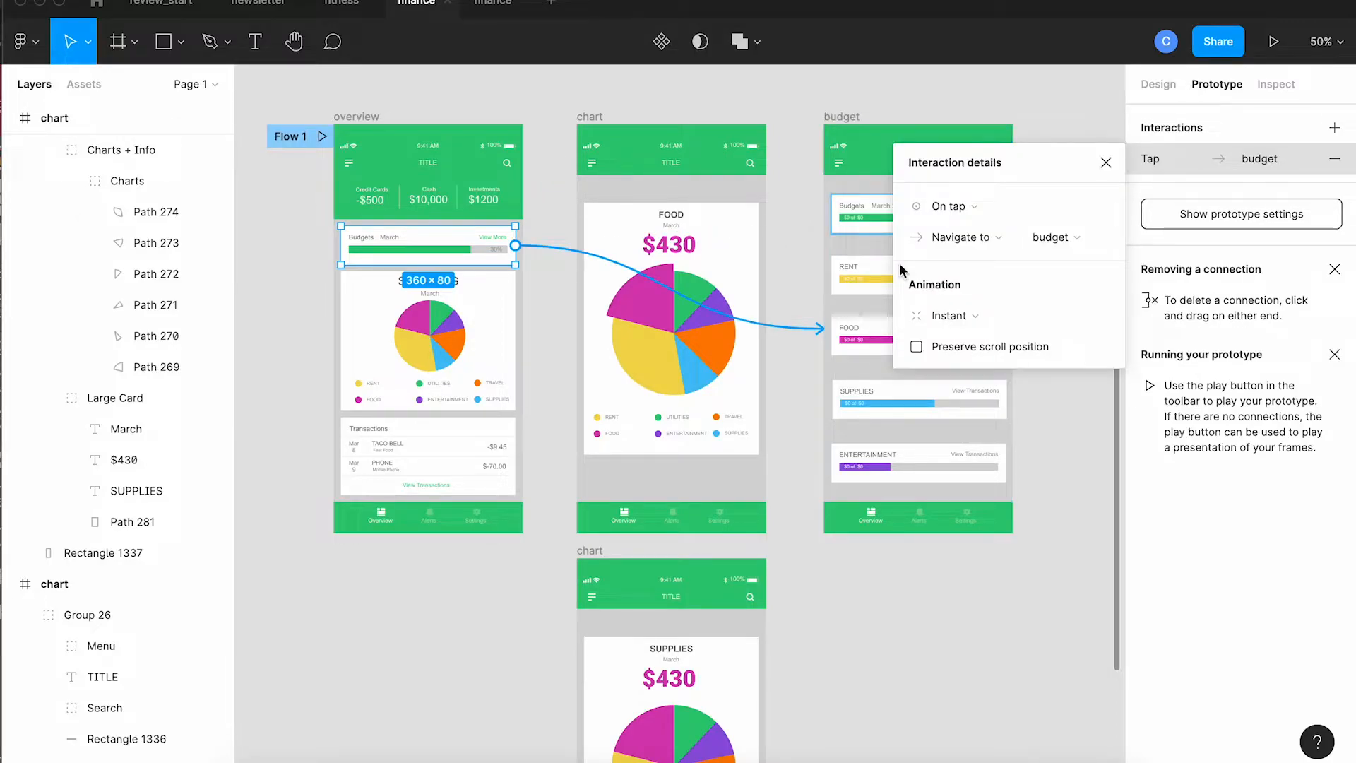
pyautogui.click(947, 318)
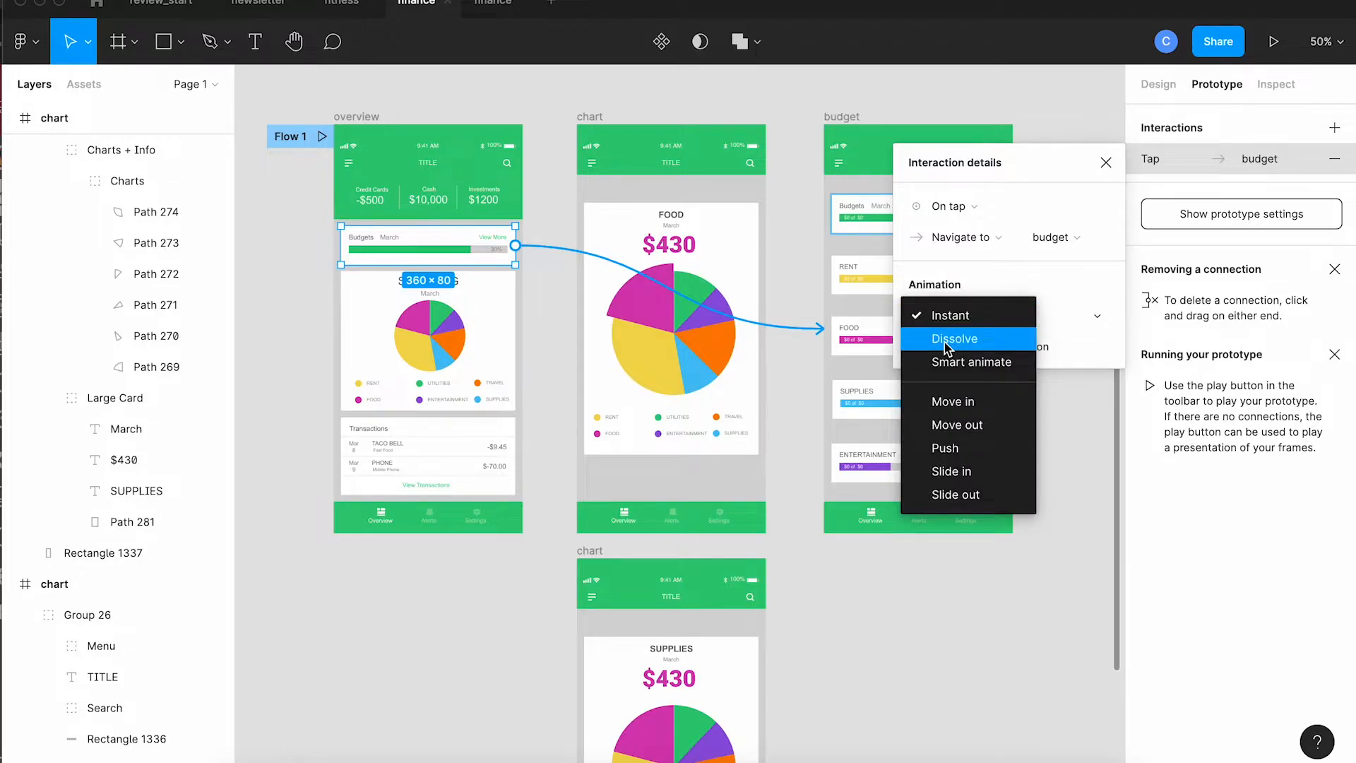
pyautogui.click(947, 341)
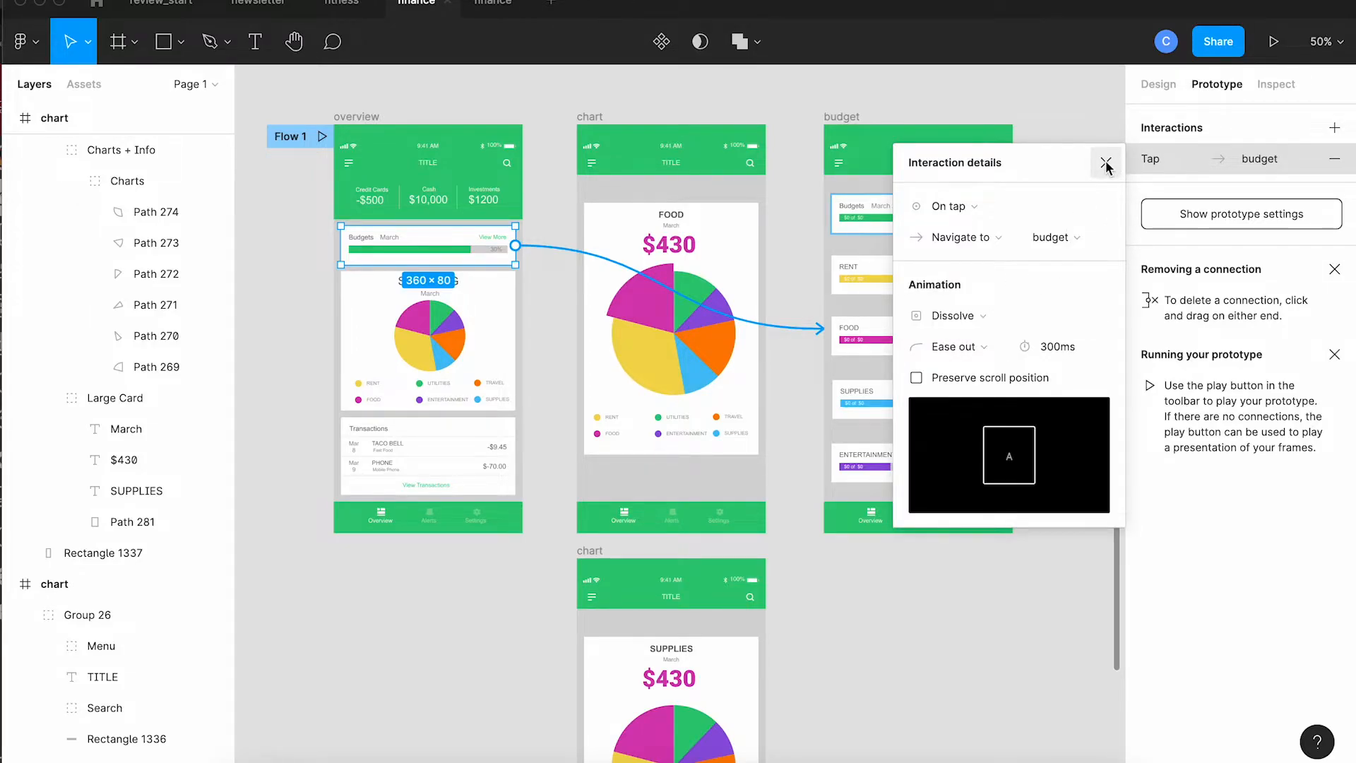
pyautogui.click(1106, 165)
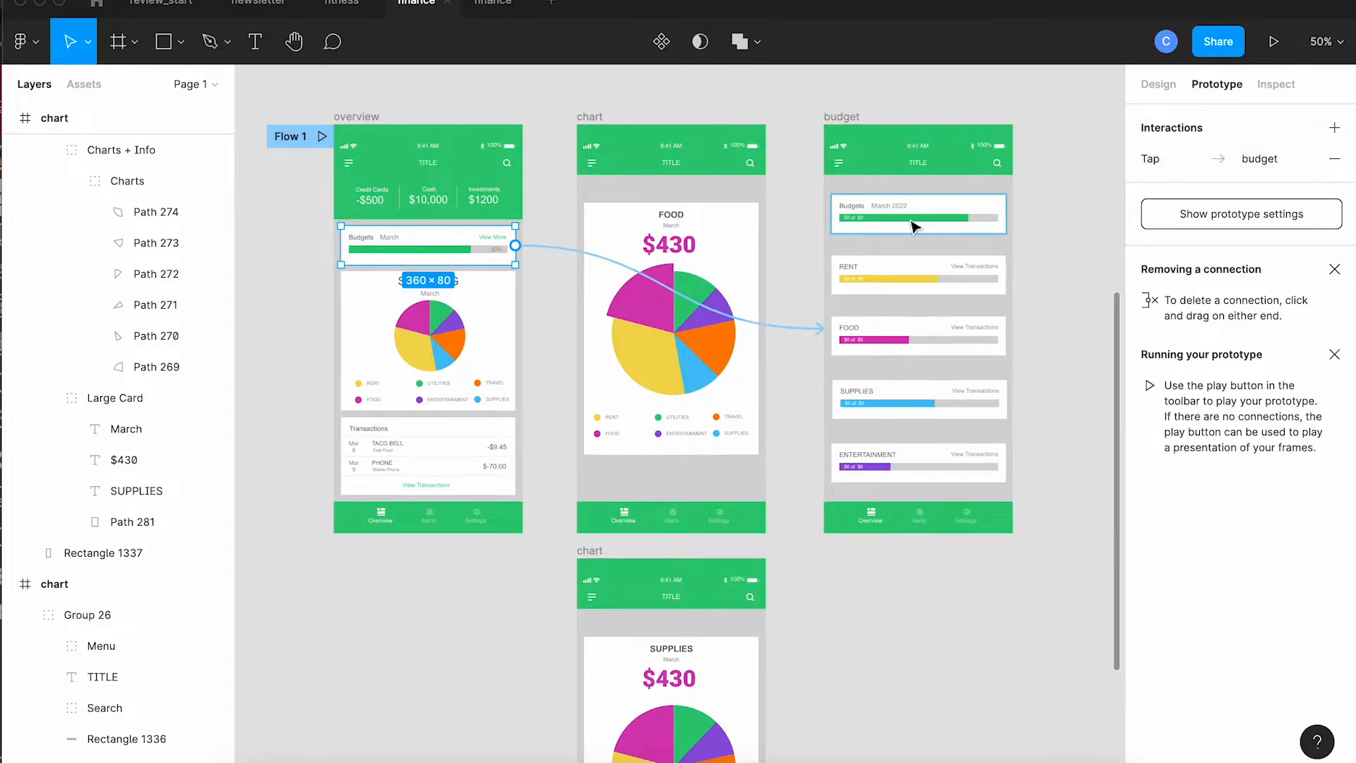
# Step: Link the overview pie's magenta FOOD slice to the original chart frame on tap
pyautogui.click(419, 325)
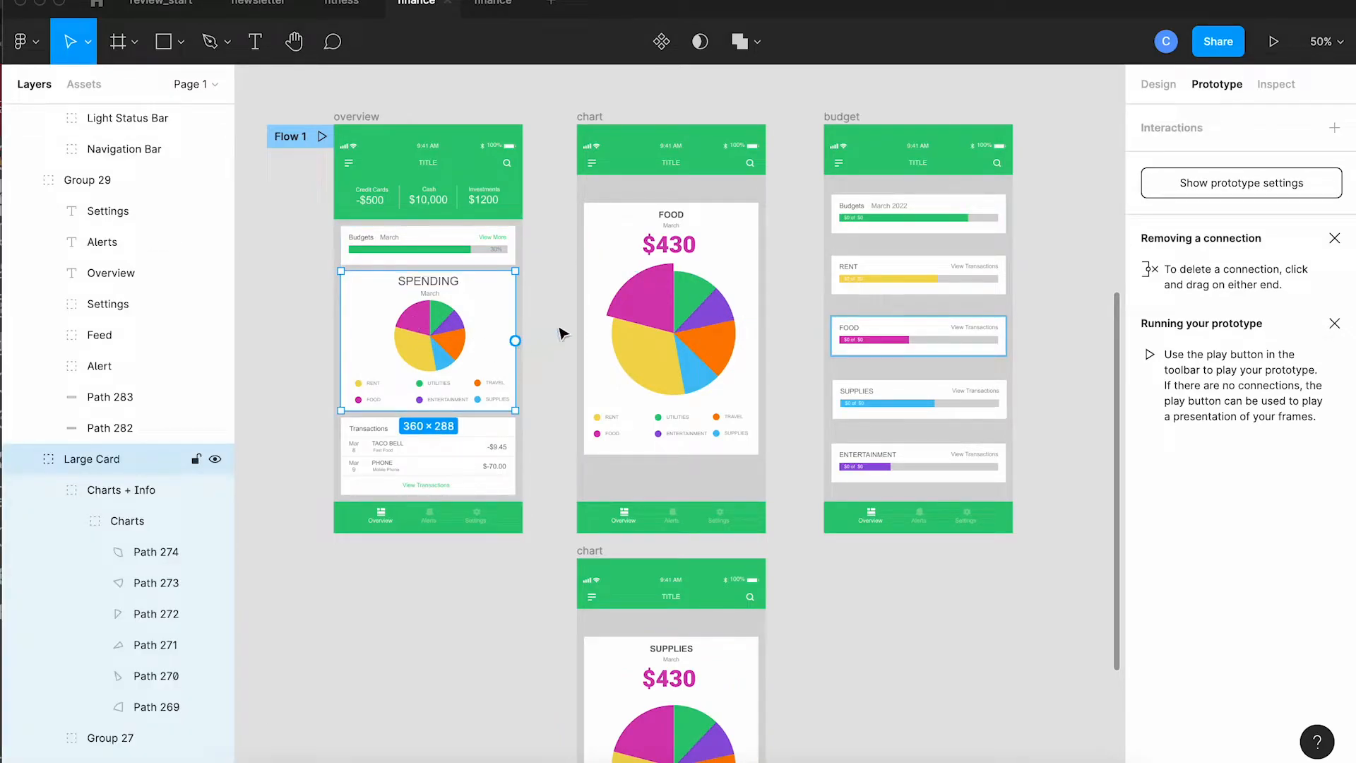
pyautogui.doubleClick(418, 319)
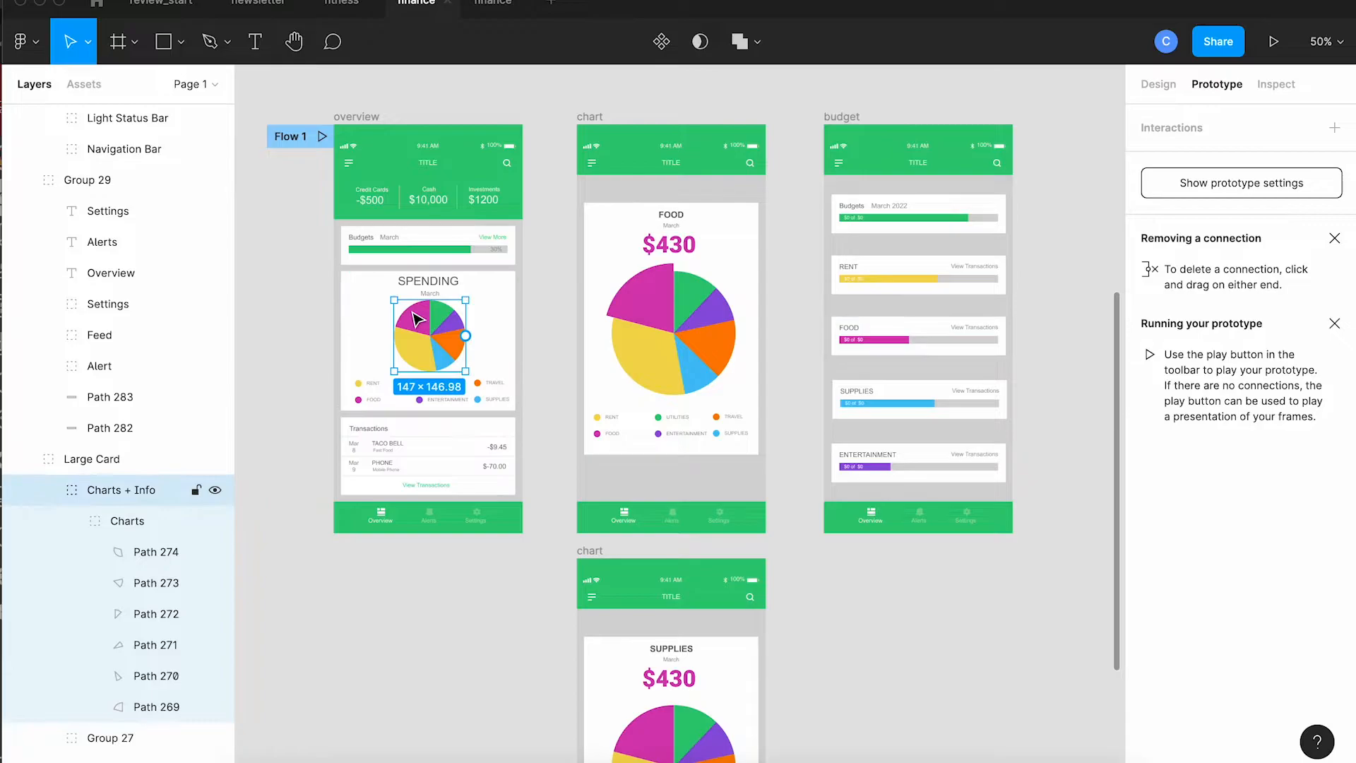
pyautogui.doubleClick(418, 320)
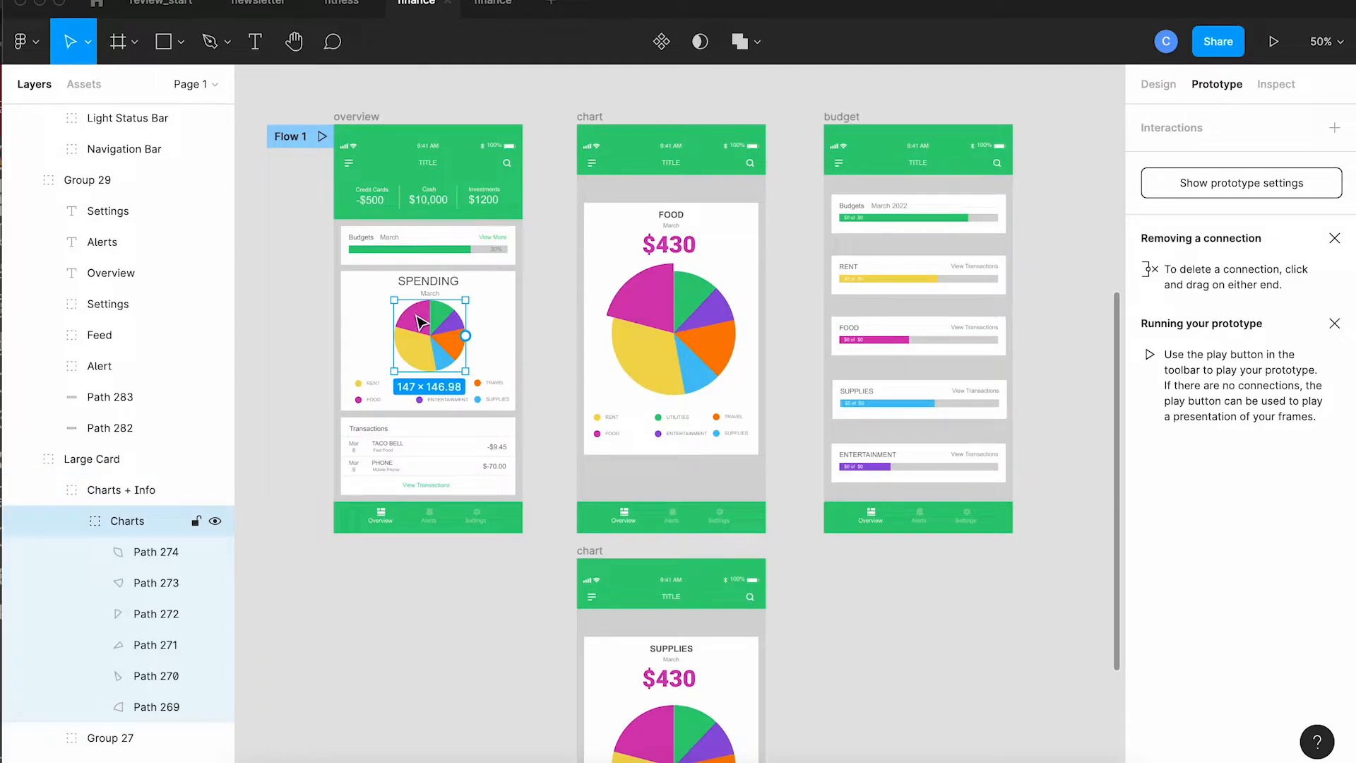
pyautogui.doubleClick(420, 322)
pyautogui.moveTo(429, 319); pyautogui.dragTo(586, 274)
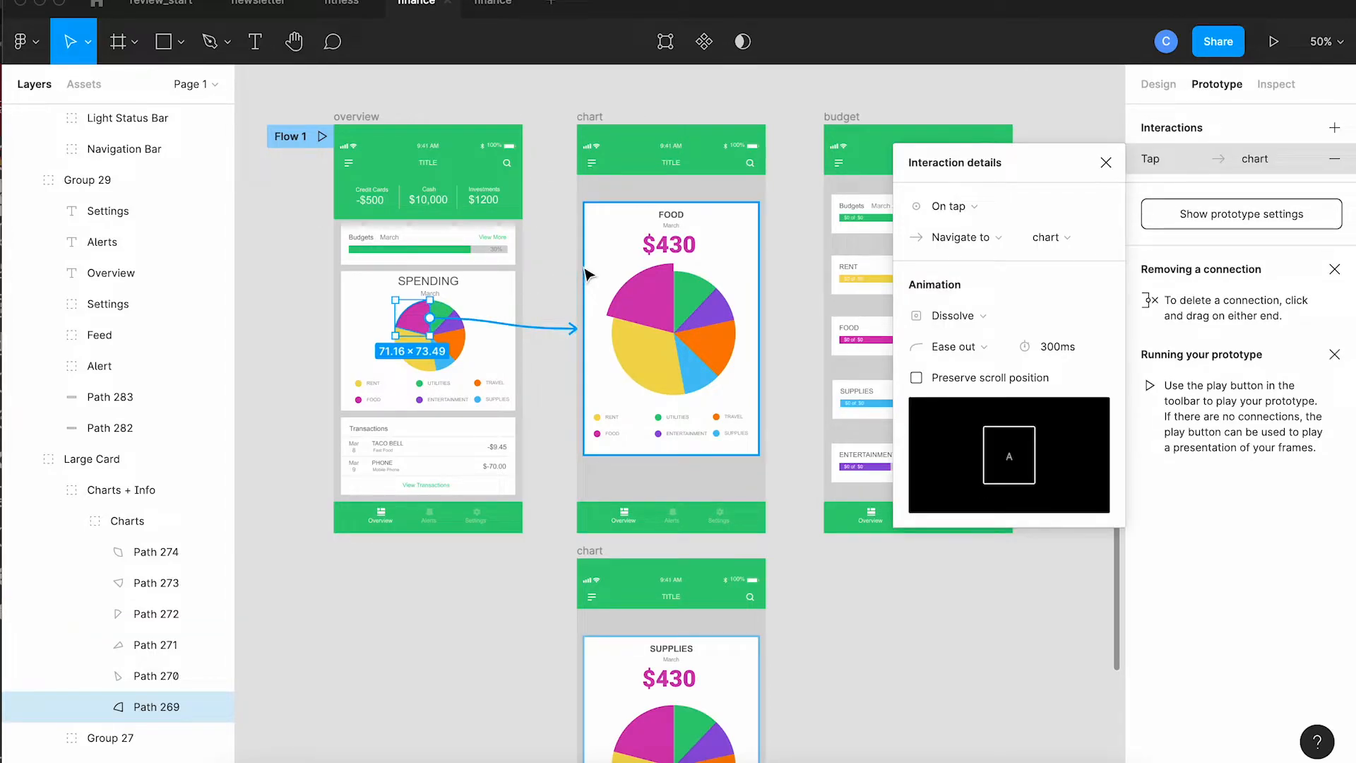
pyautogui.click(1105, 163)
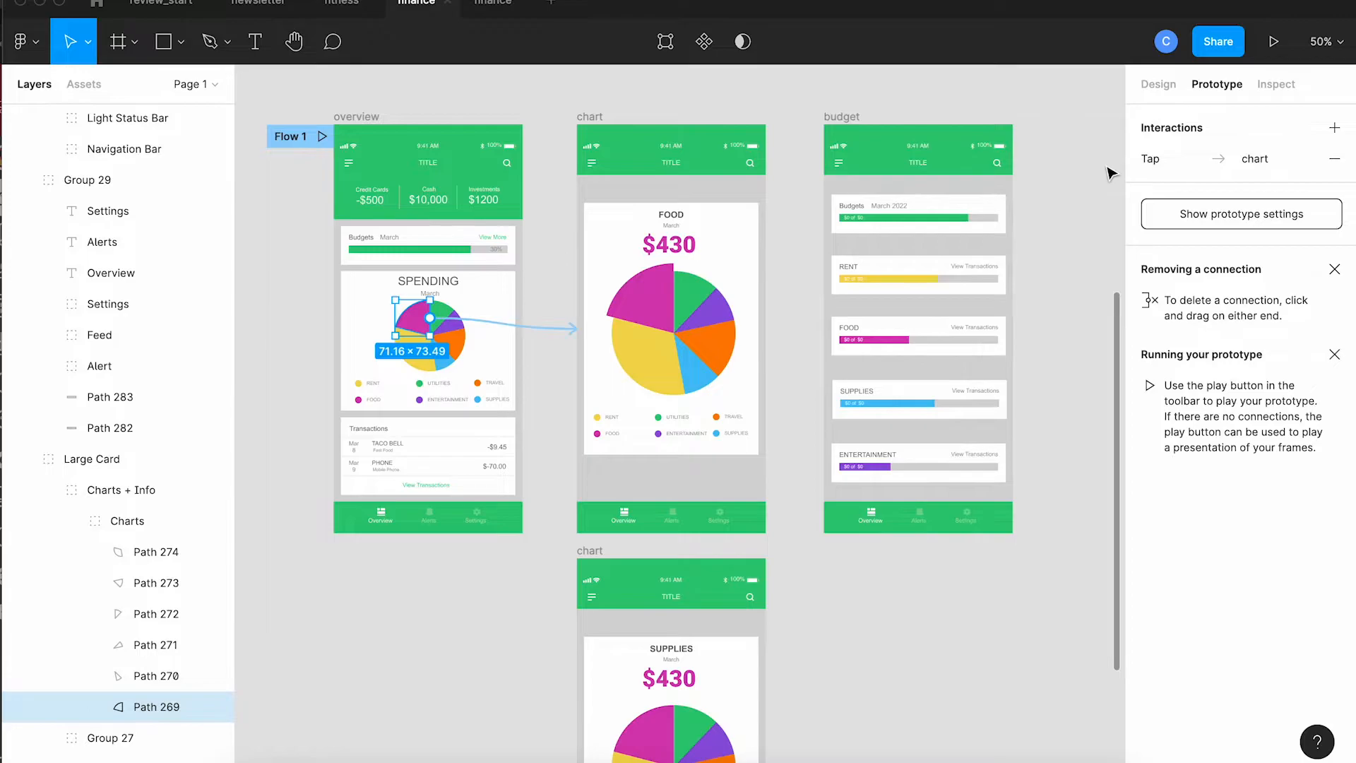
# Step: Link the overview pie's blue SUPPLIES slice to the duplicated chart frame on tap
pyautogui.scroll(-3, 545, 476)
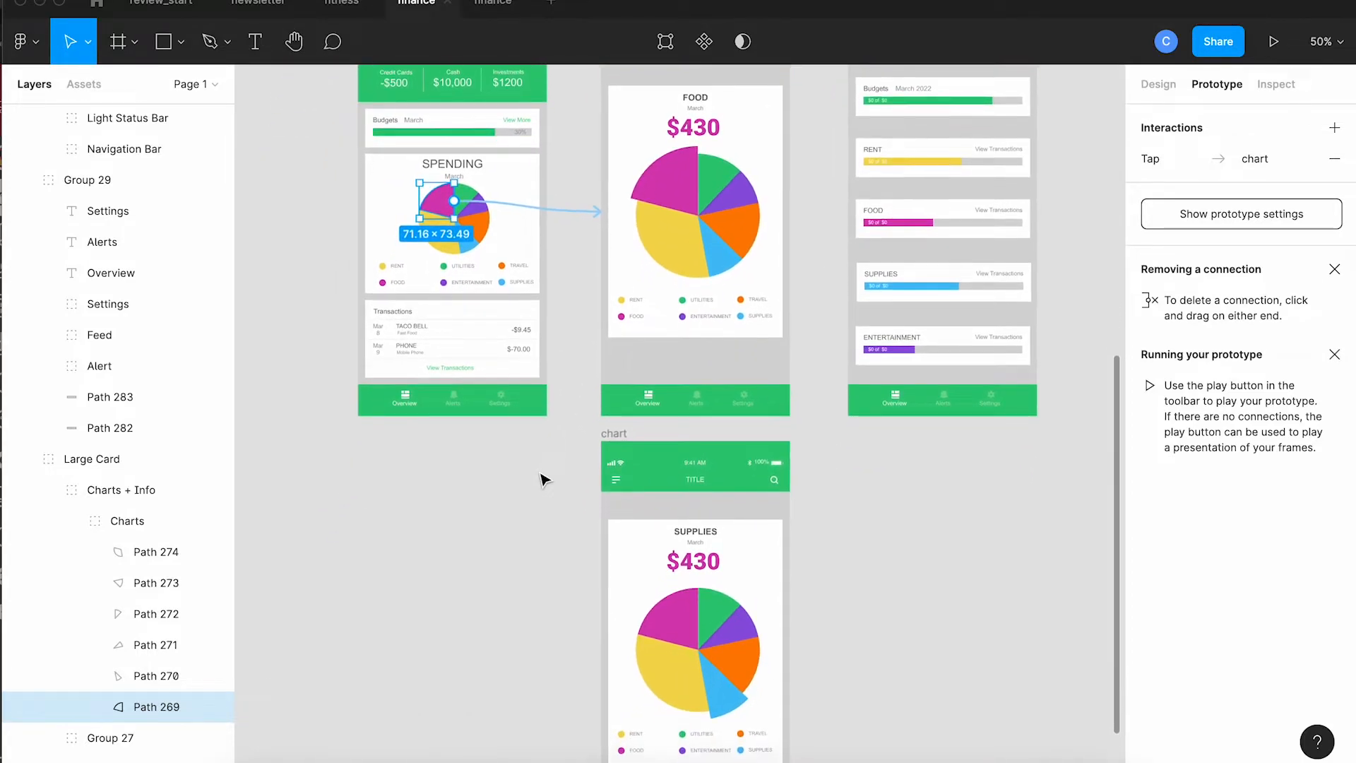
pyautogui.click(479, 248)
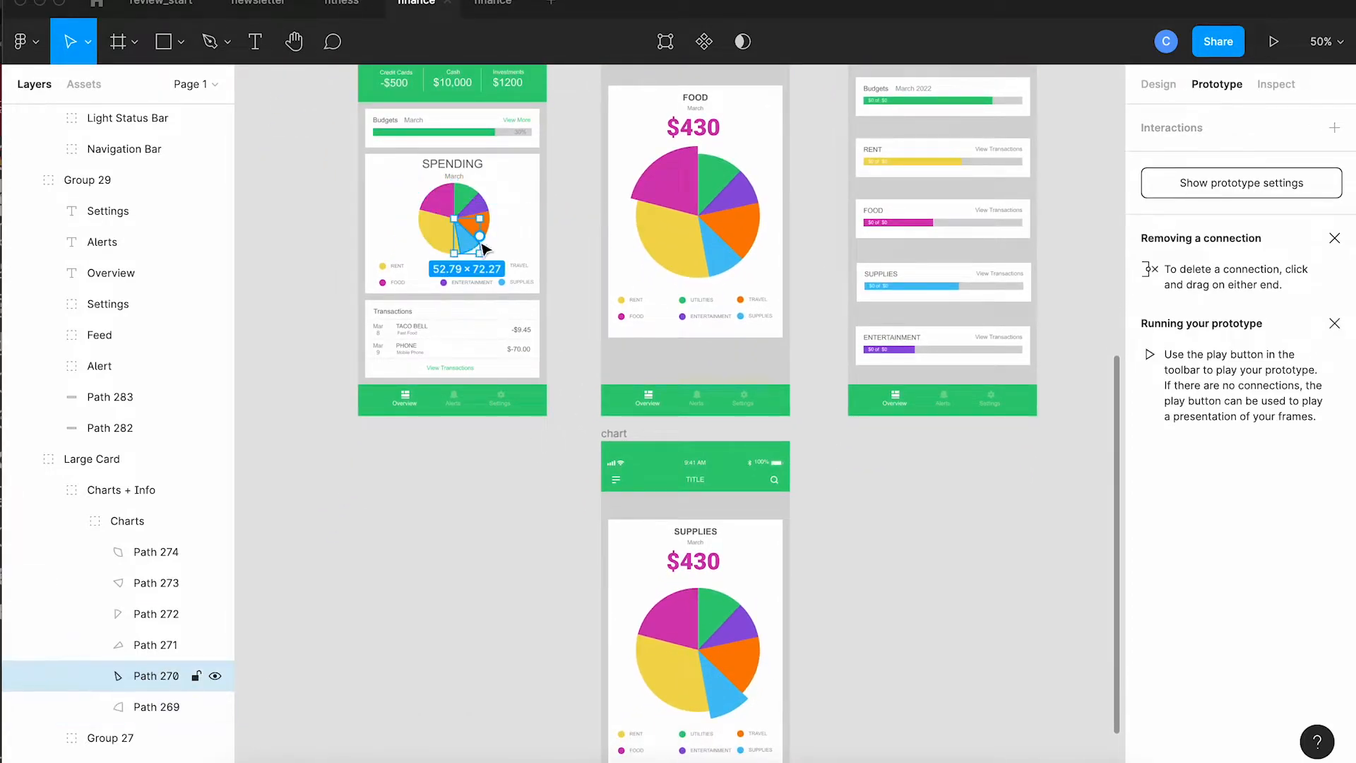
pyautogui.moveTo(479, 235); pyautogui.dragTo(613, 601)
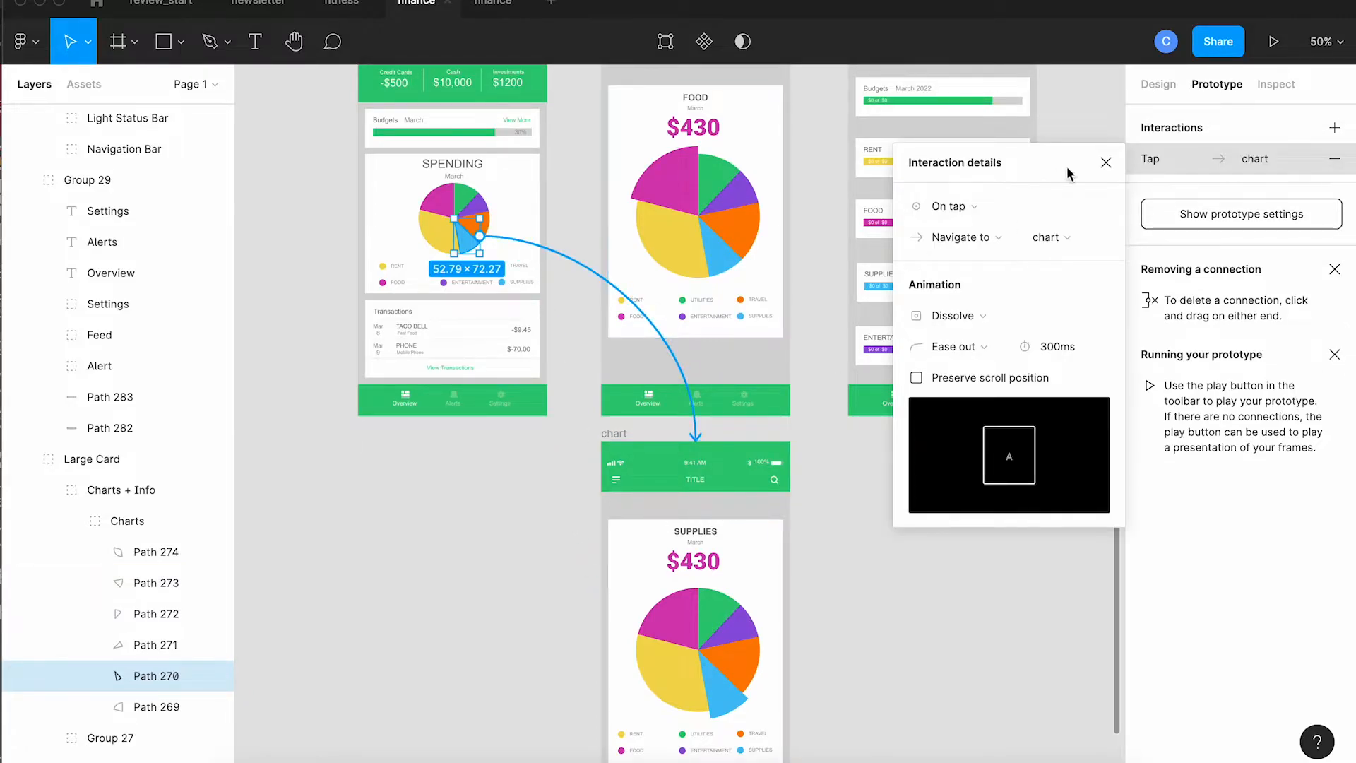
pyautogui.click(1106, 166)
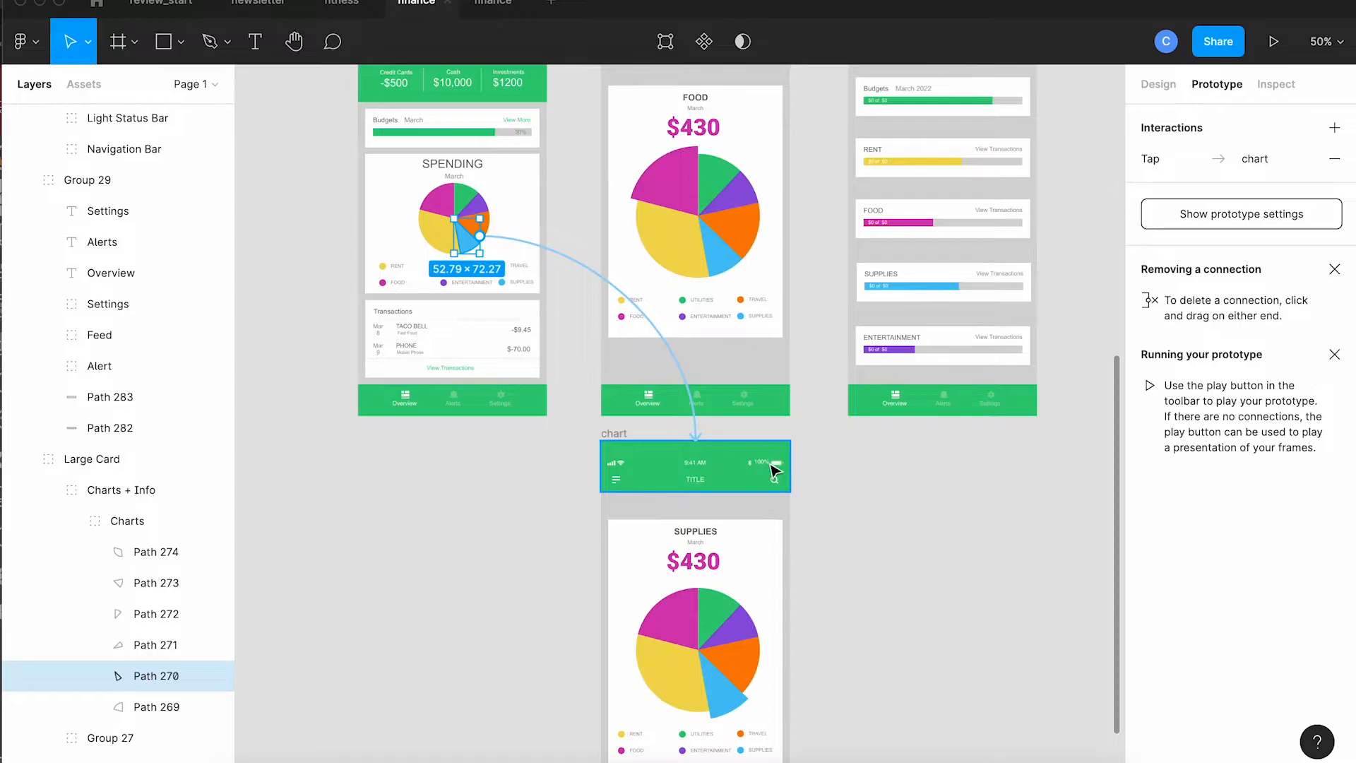
# Step: Link the original chart frame's blue SUPPLIES slice to the duplicated SUPPLIES chart frame on tap
pyautogui.scroll(1, 773, 463)
pyautogui.scroll(3, 772, 472)
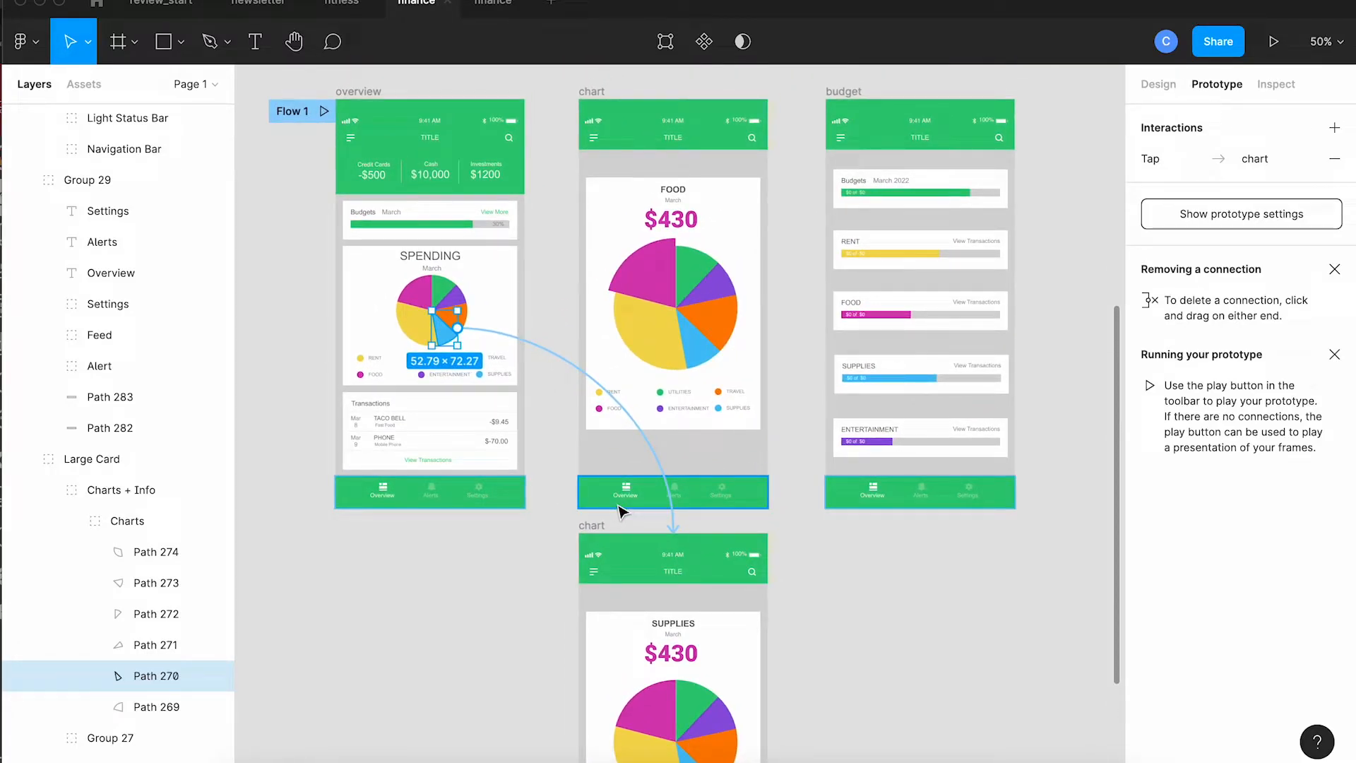
pyautogui.click(690, 333)
pyautogui.scroll(-2, 690, 324)
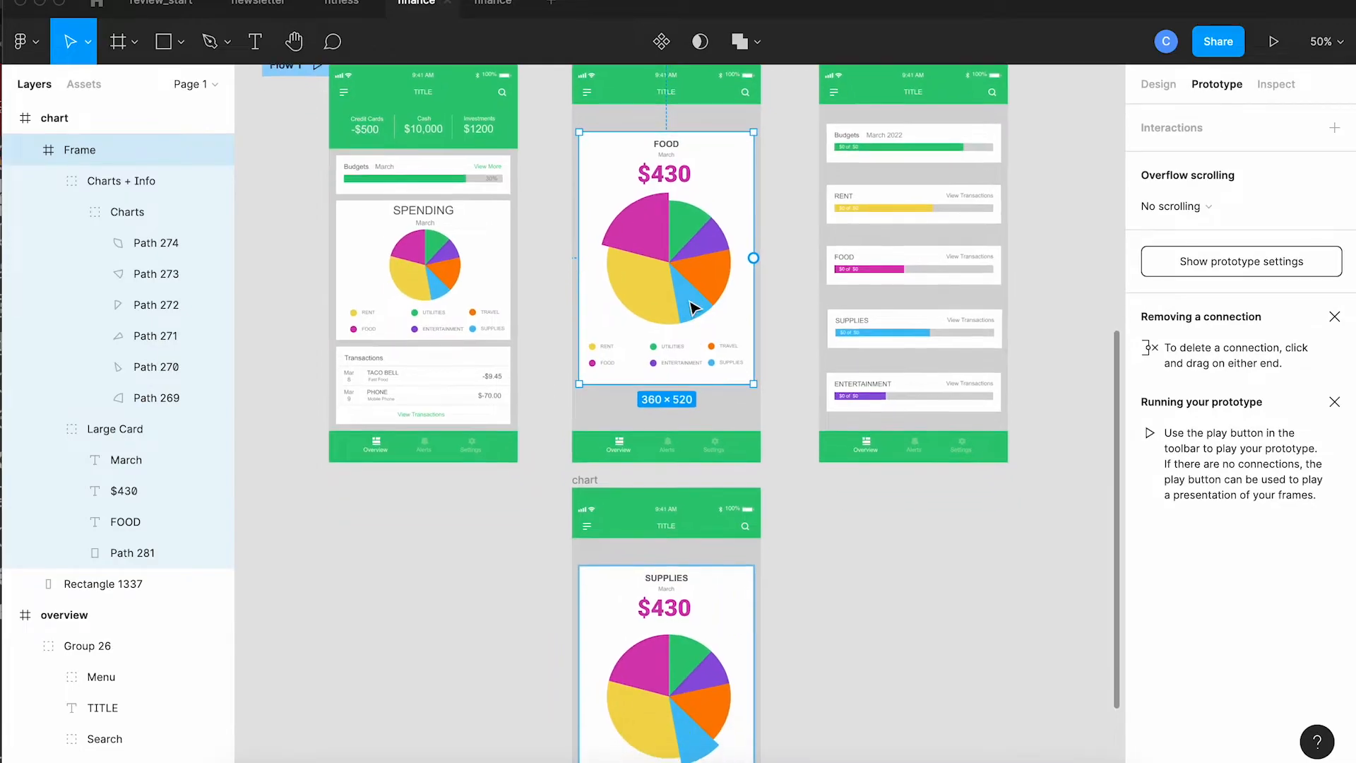
pyautogui.doubleClick(692, 308)
pyautogui.doubleClick(696, 307)
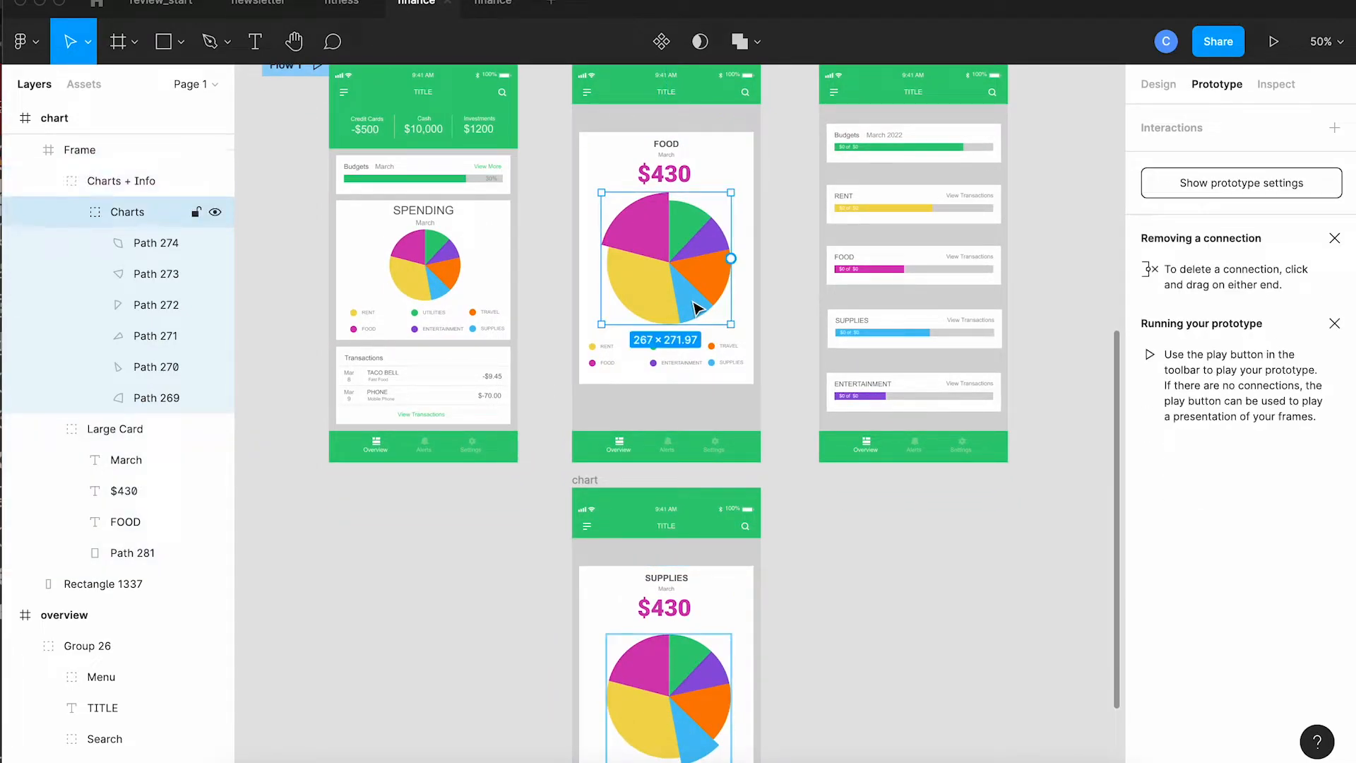
pyautogui.doubleClick(697, 308)
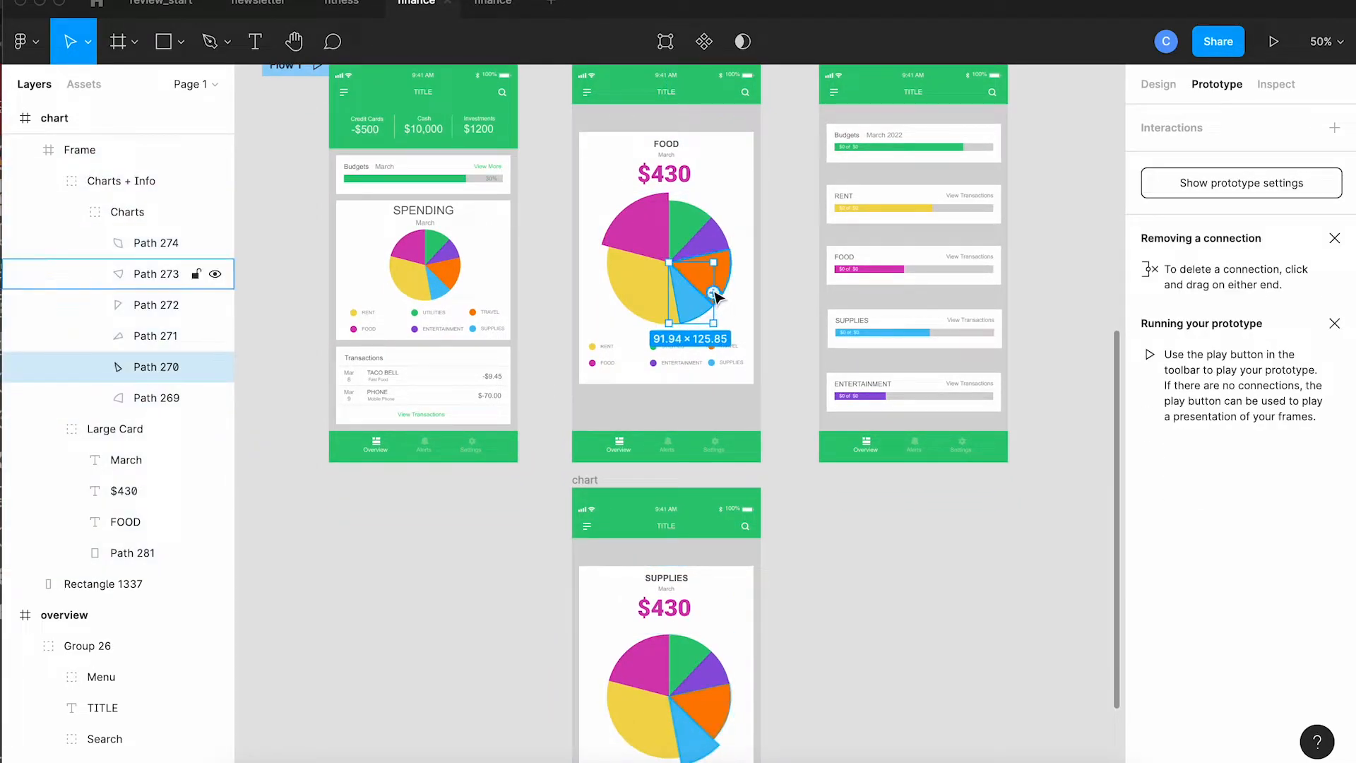
pyautogui.moveTo(713, 292); pyautogui.dragTo(752, 556)
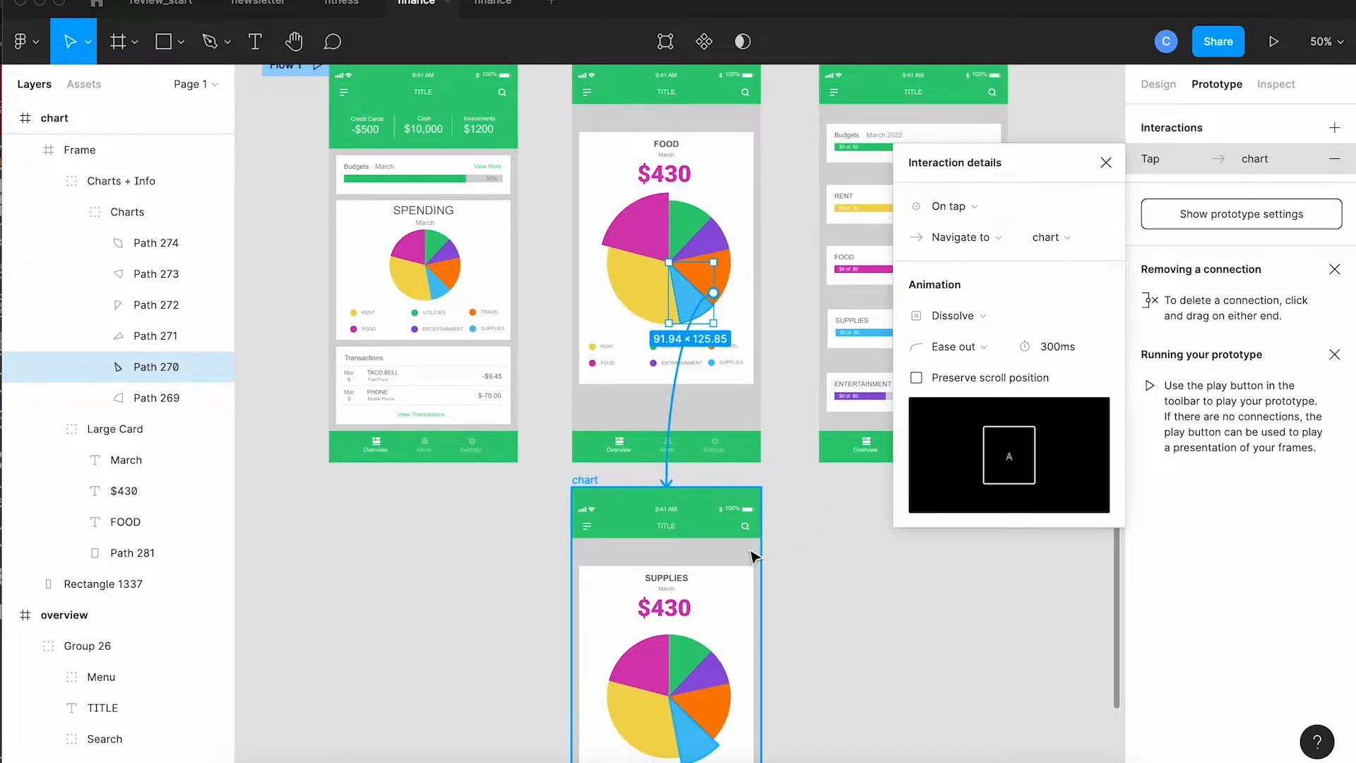
pyautogui.click(1107, 164)
# Step: Link the duplicated chart's magenta FOOD slice back to the original FOOD chart frame on tap
pyautogui.click(648, 653)
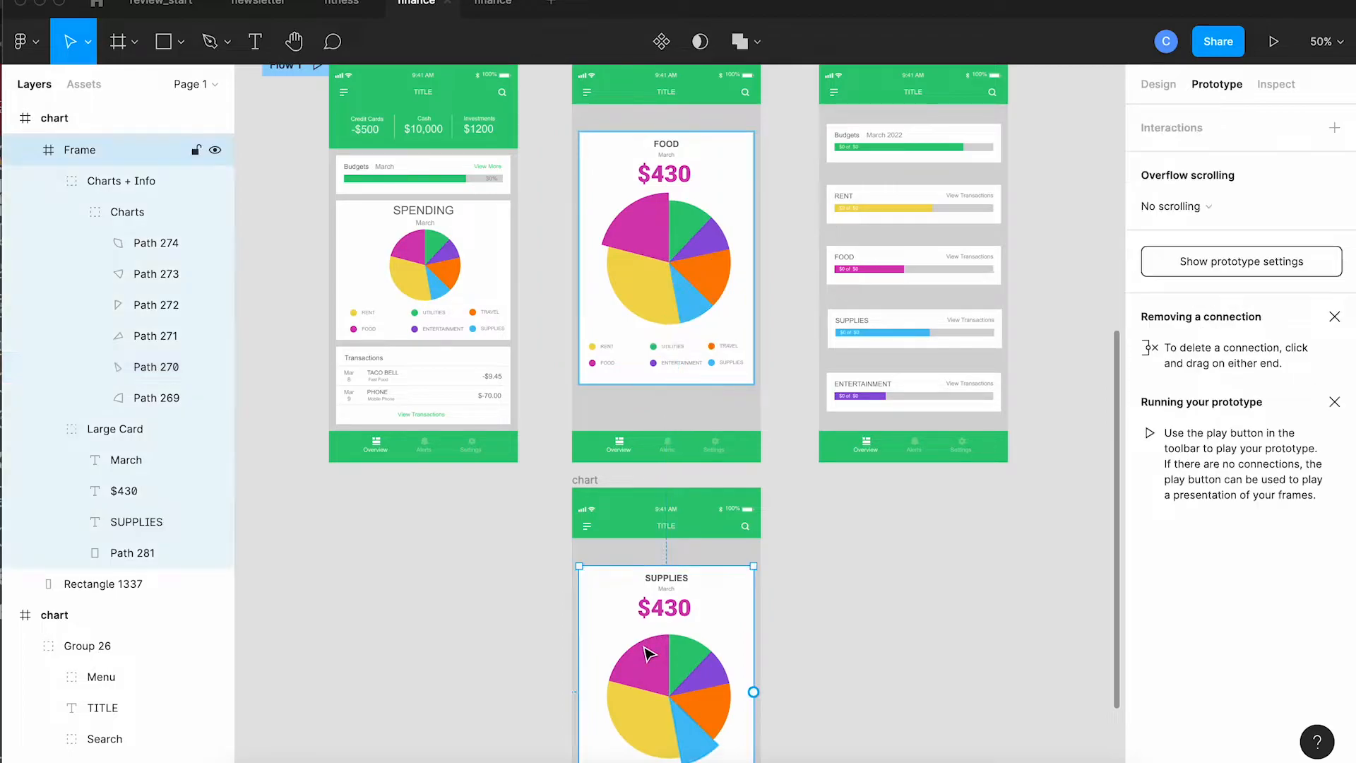
pyautogui.doubleClick(647, 654)
pyautogui.doubleClick(647, 653)
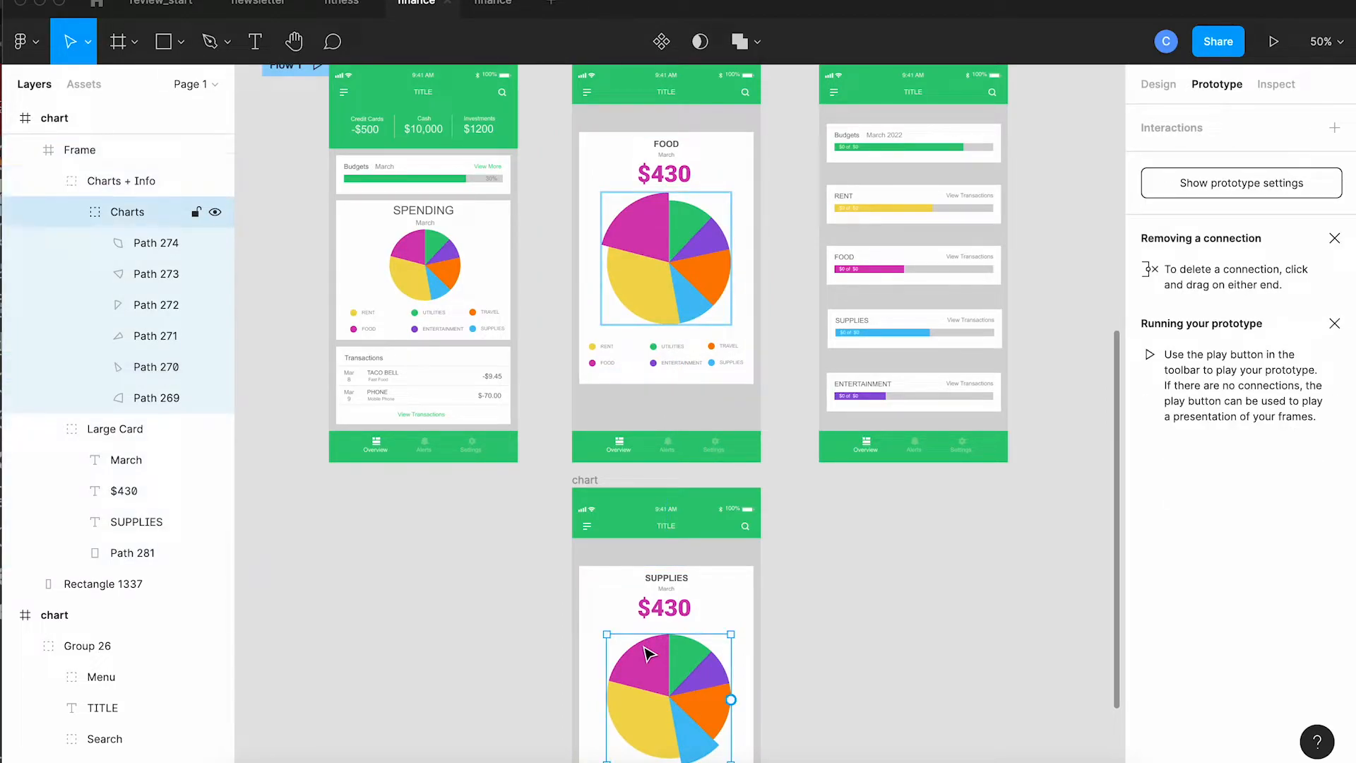
pyautogui.doubleClick(647, 653)
pyautogui.moveTo(669, 664); pyautogui.dragTo(695, 499)
pyautogui.moveTo(693, 420); pyautogui.dragTo(693, 396)
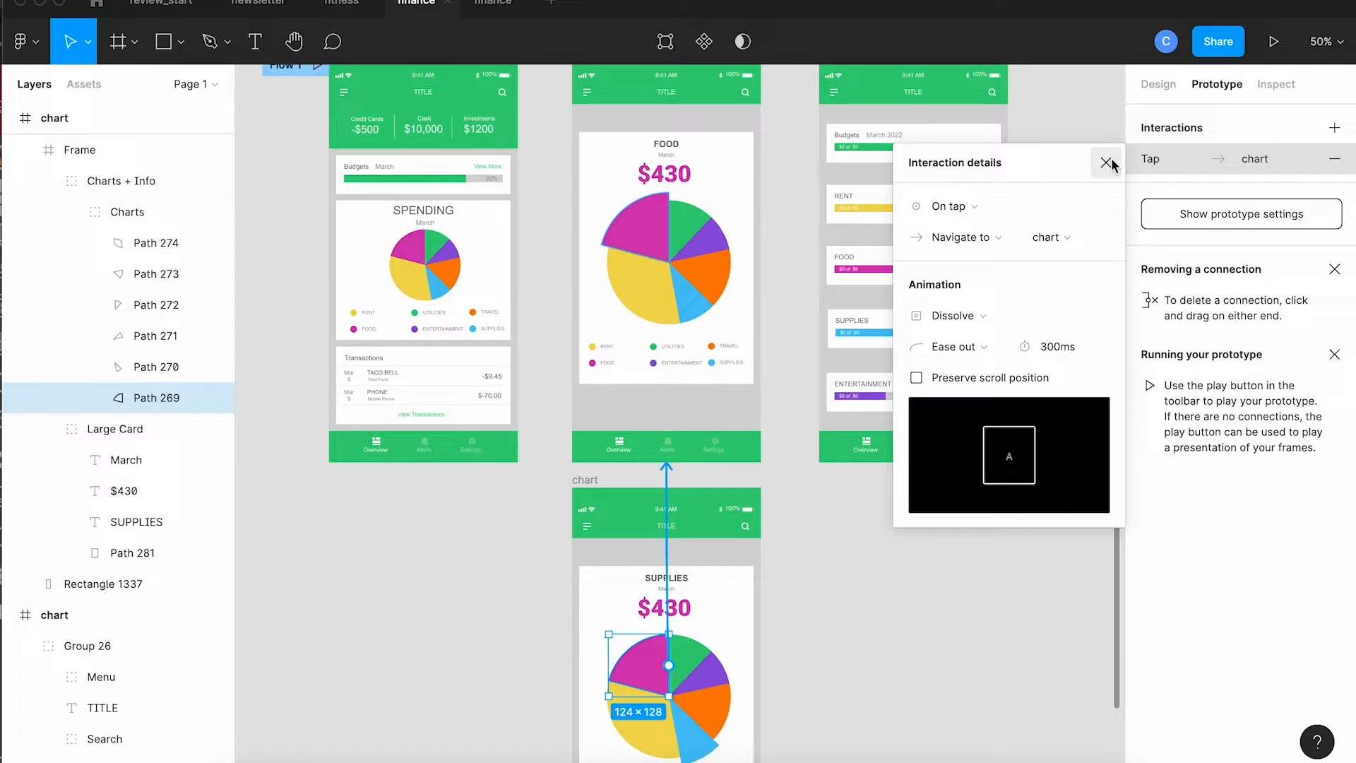
pyautogui.click(1106, 163)
# Step: Link the overview's View Transactions text to the budget frame on tap
pyautogui.scroll(1, 1007, 387)
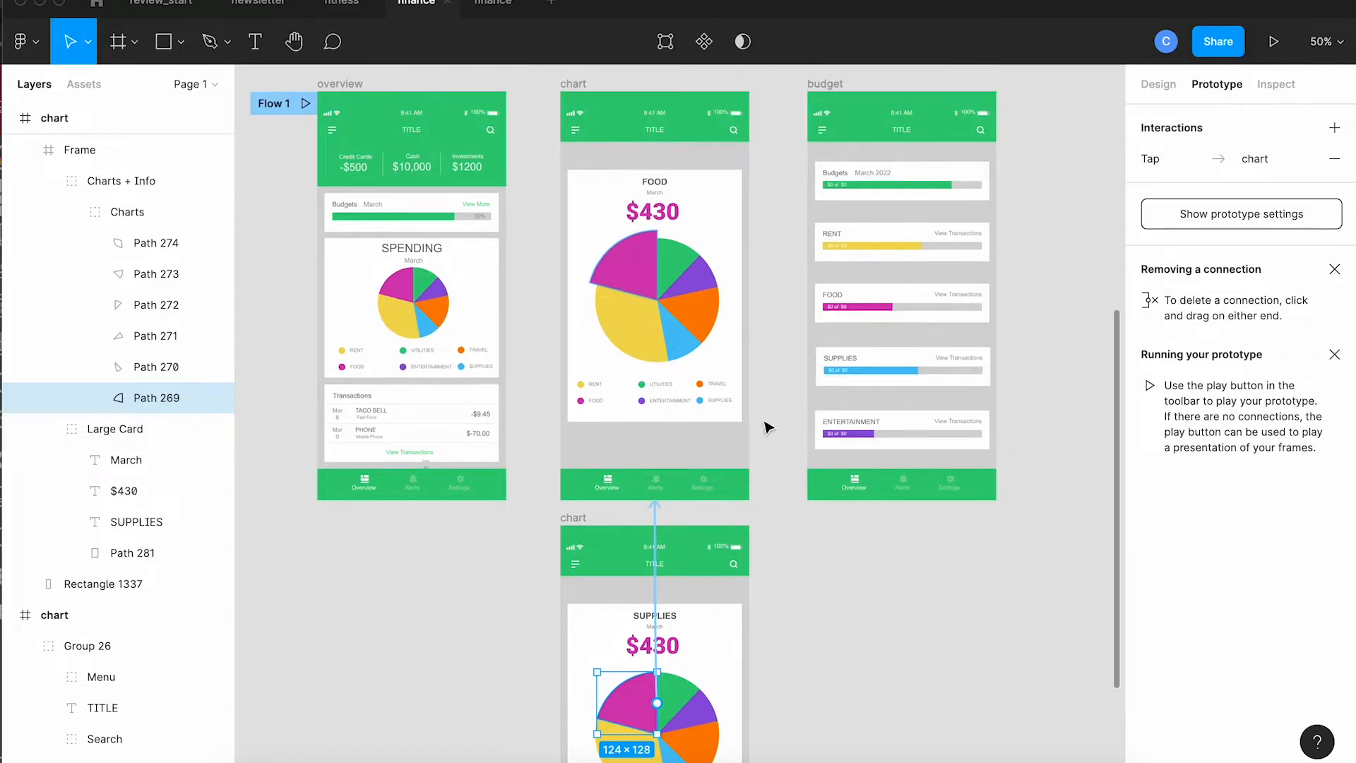
pyautogui.doubleClick(424, 458)
pyautogui.moveTo(435, 458); pyautogui.dragTo(830, 357)
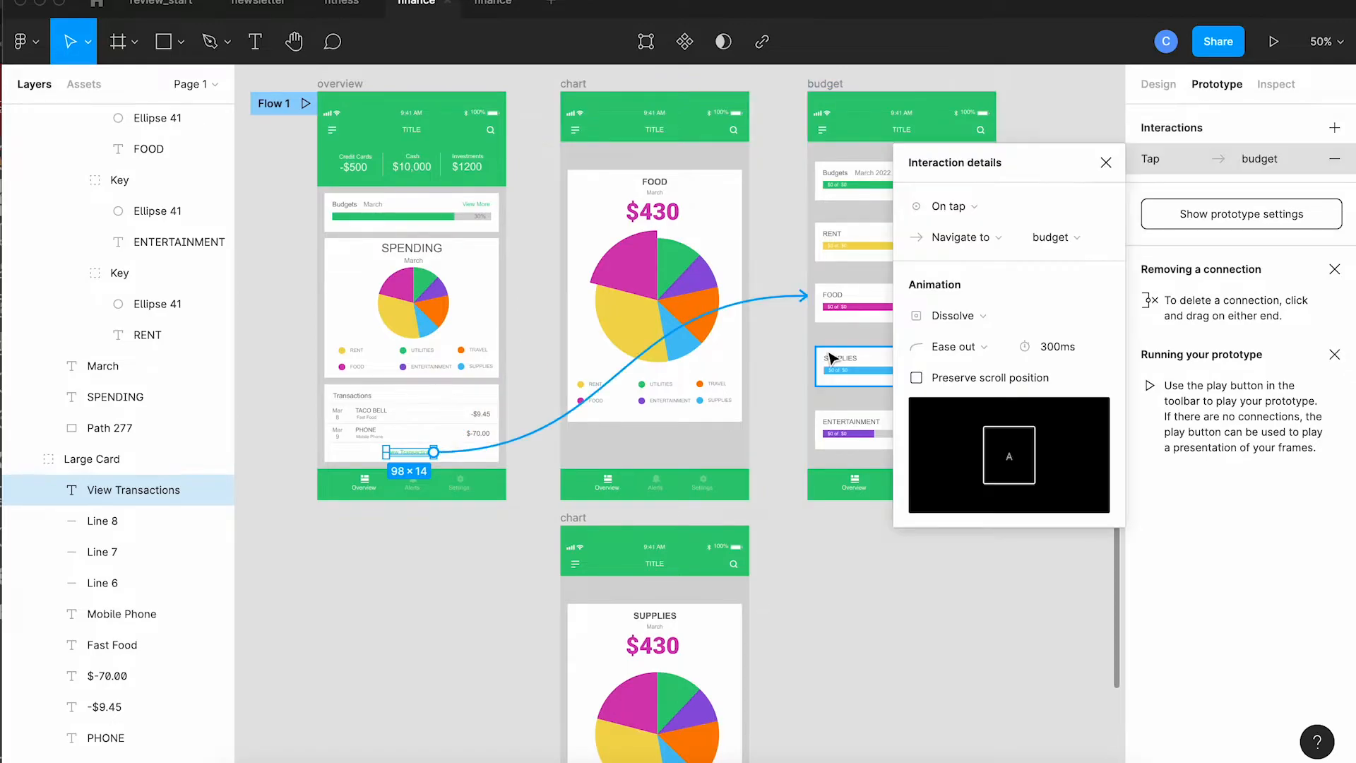
pyautogui.click(827, 348)
pyautogui.click(782, 379)
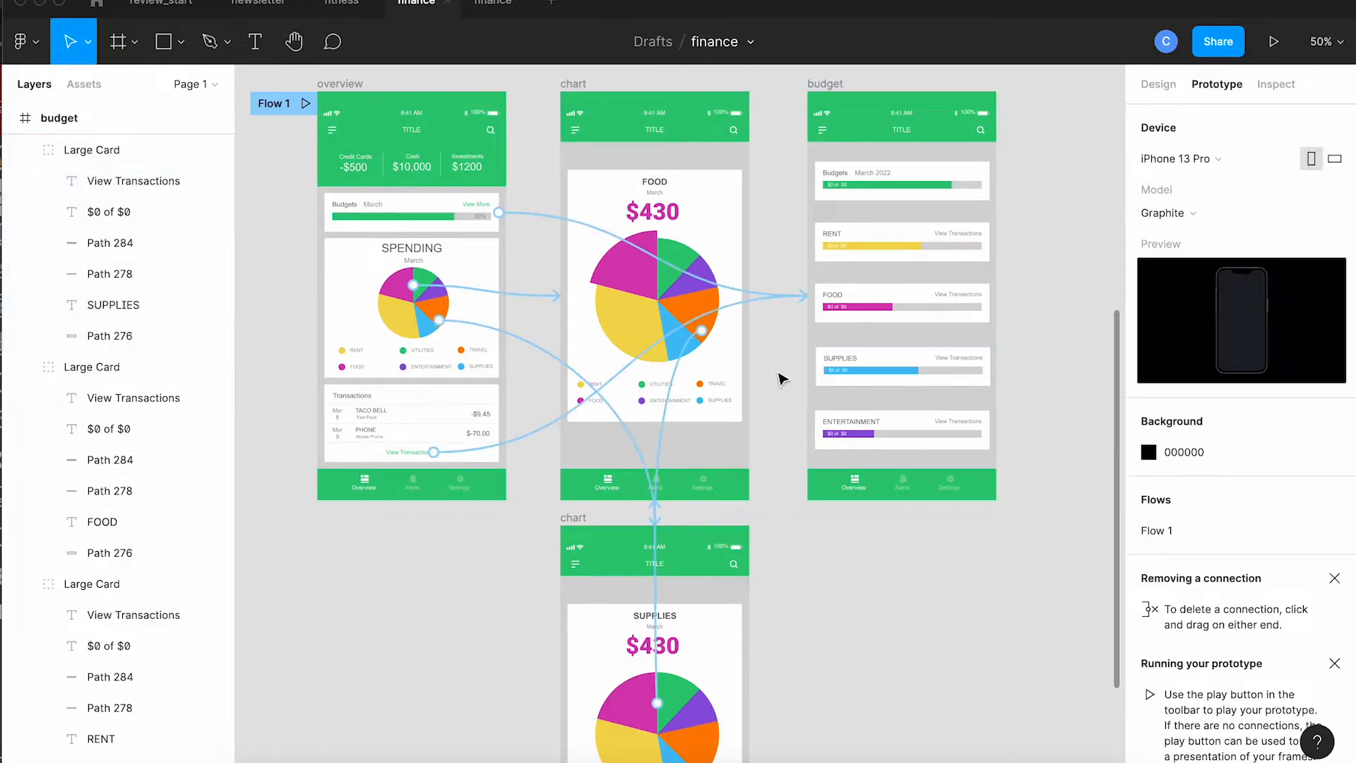
# Step: Link the FOOD chart frame's Overview navigation button back to the overview frame on tap
pyautogui.scroll(-3, 796, 469)
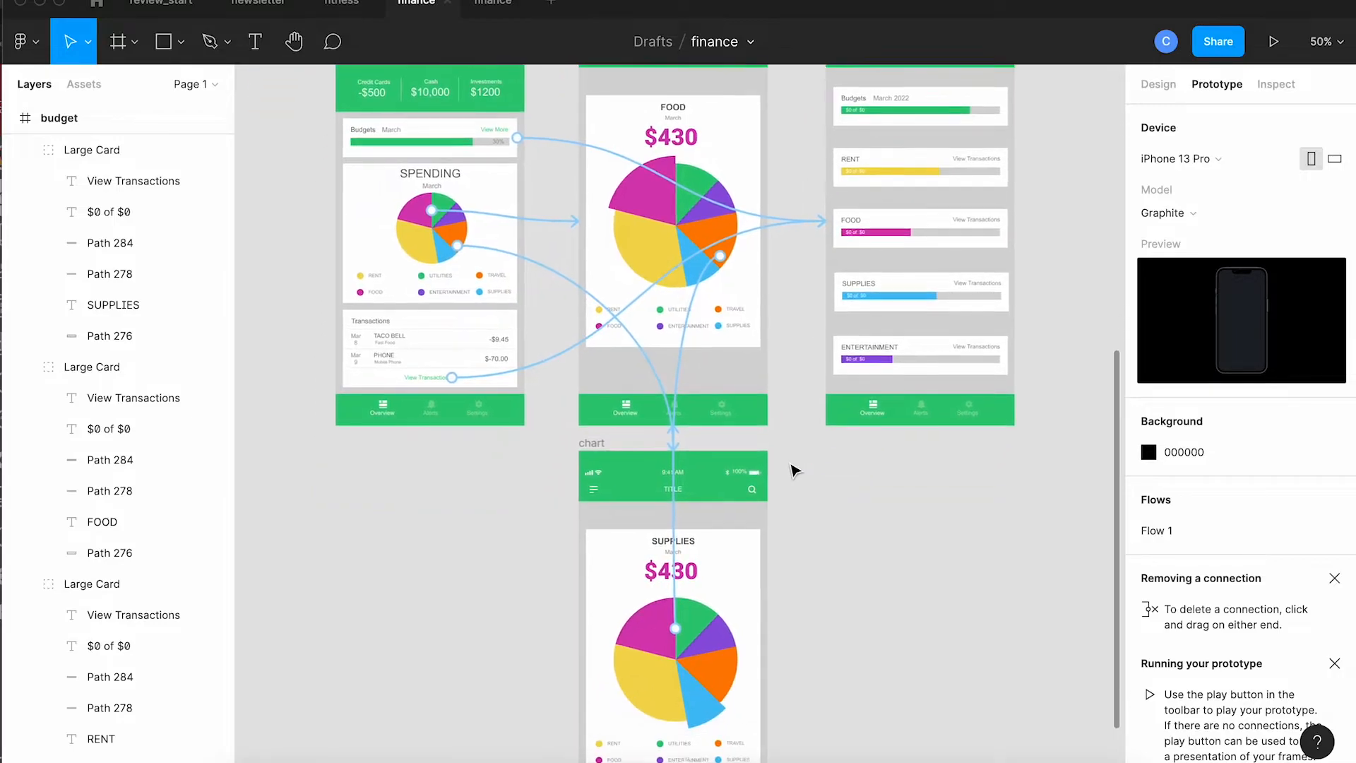
pyautogui.click(625, 415)
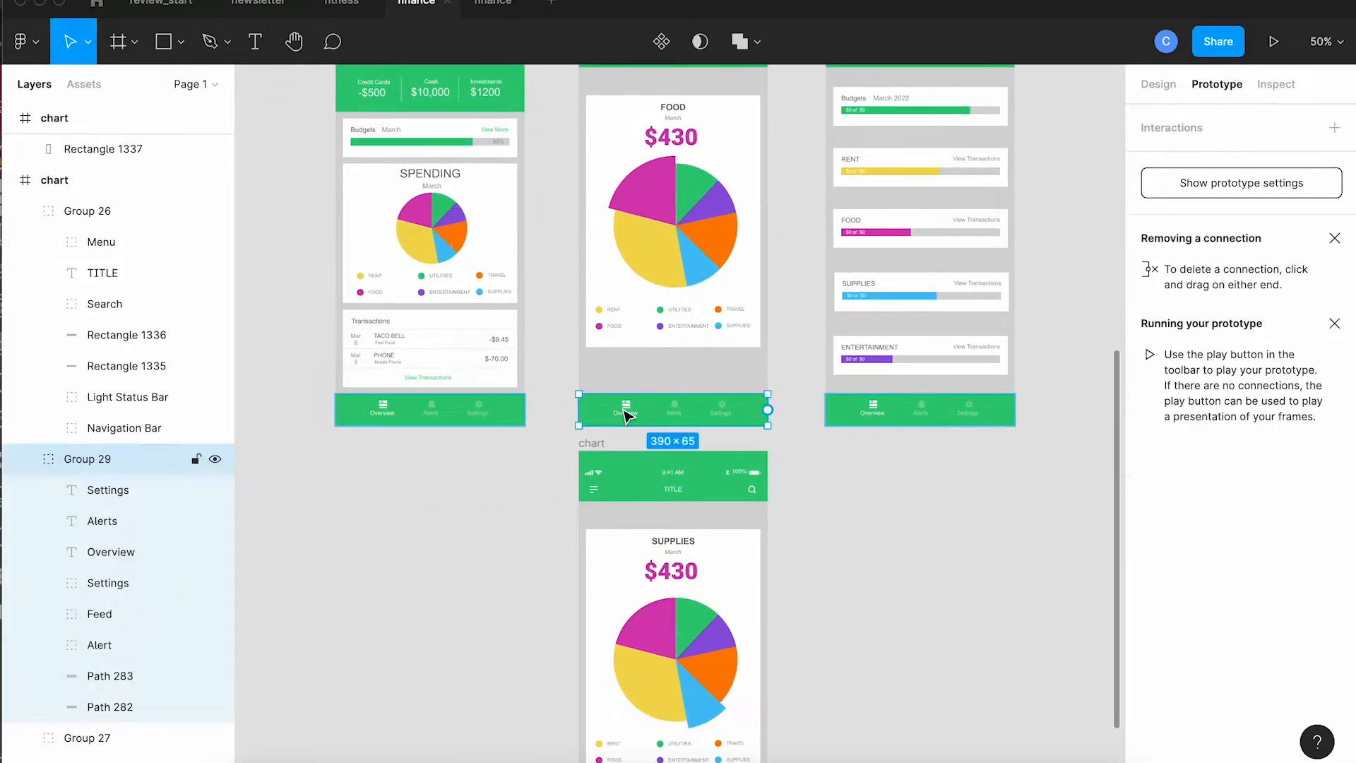
pyautogui.doubleClick(628, 406)
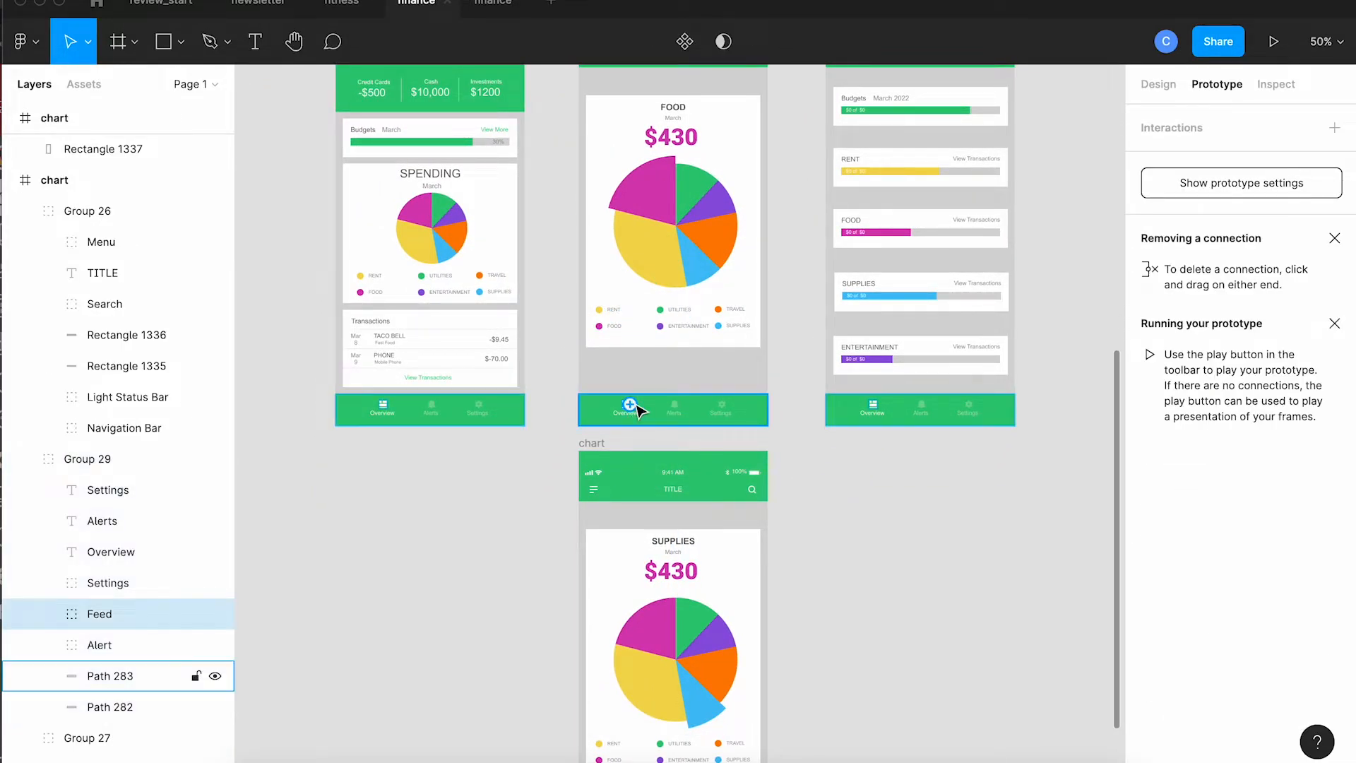
pyautogui.moveTo(630, 404); pyautogui.dragTo(526, 412)
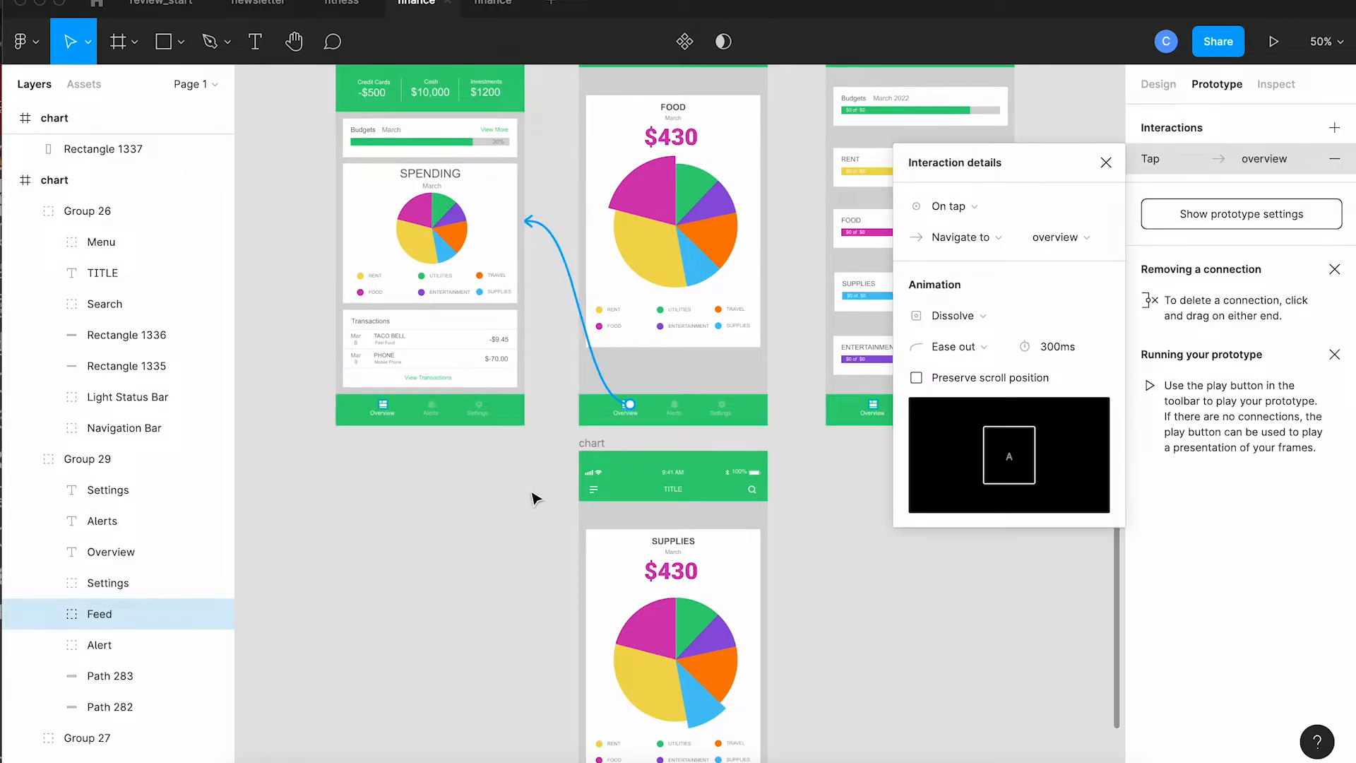
pyautogui.click(534, 497)
# Step: Link the budget frame's Overview navigation button back to the overview frame on tap
pyautogui.scroll(2, 534, 498)
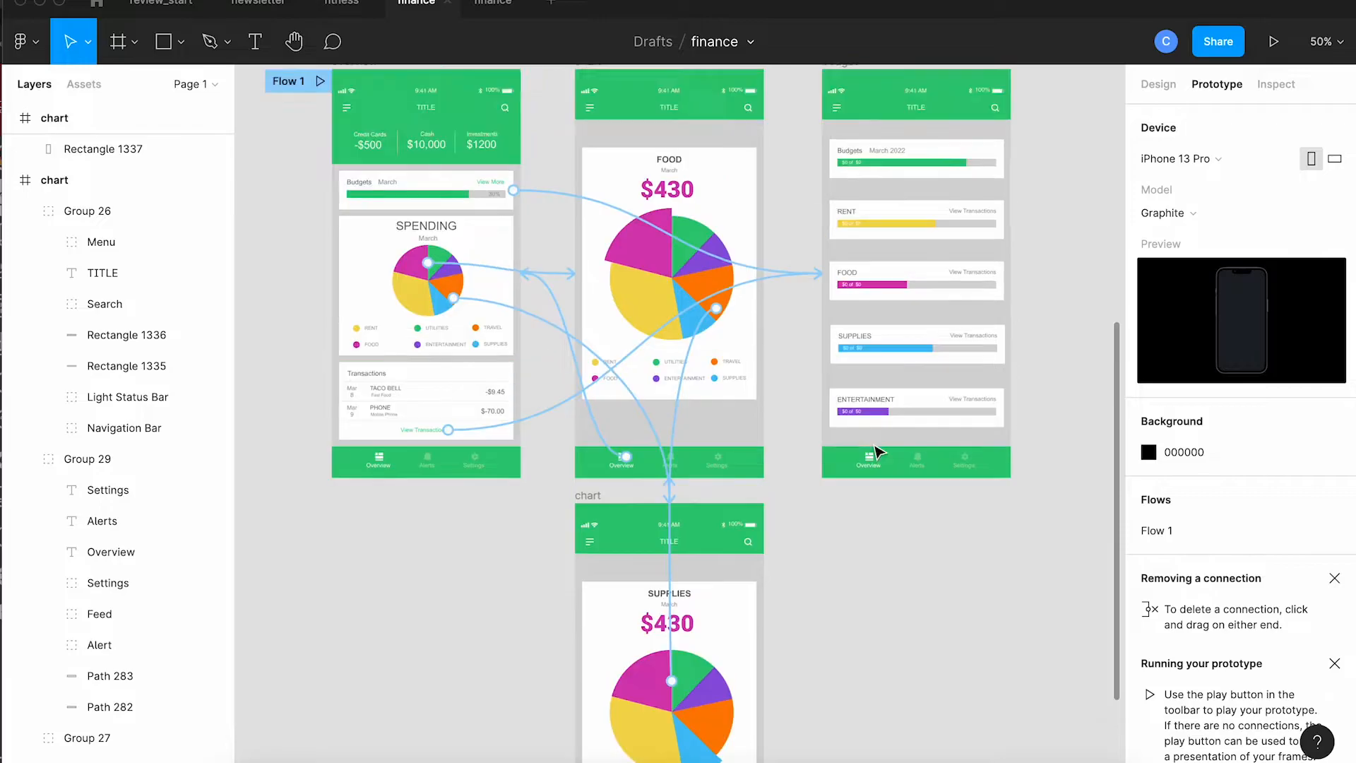
pyautogui.click(870, 462)
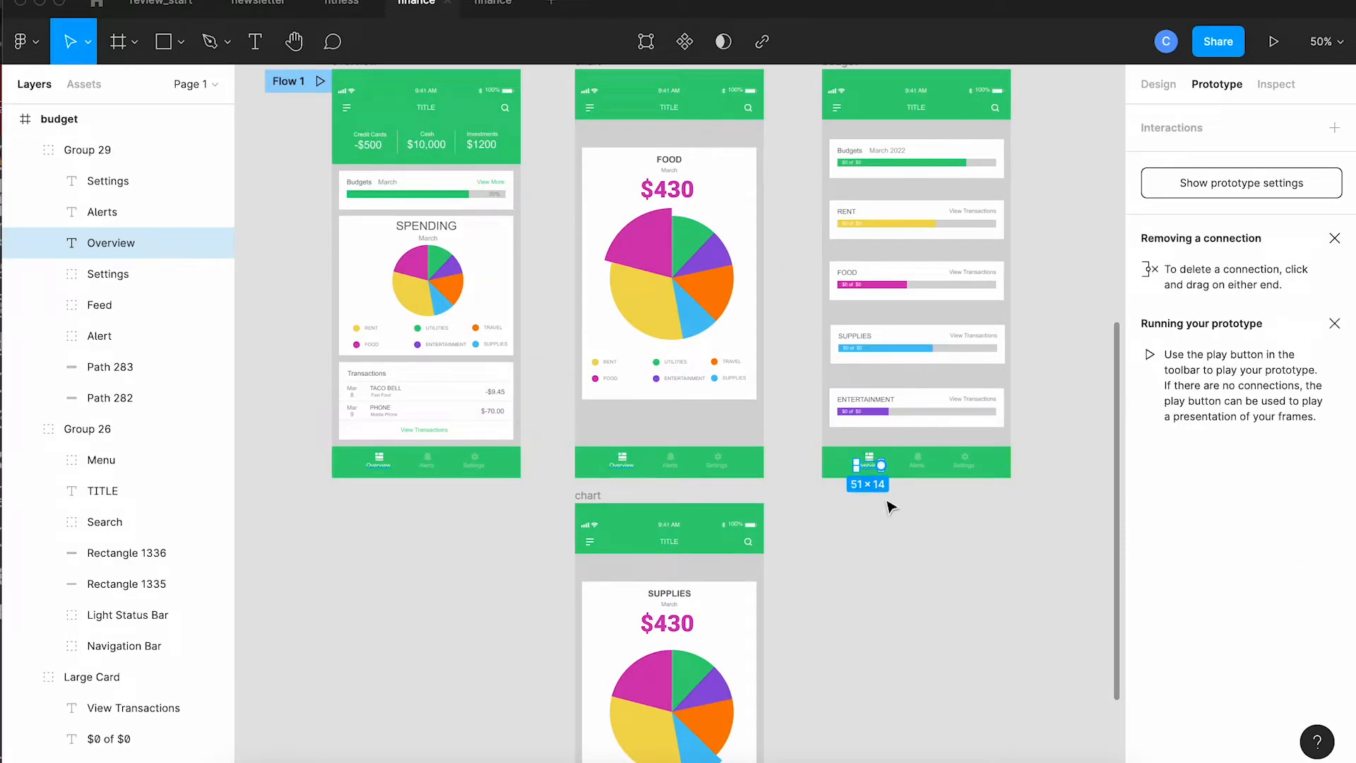
pyautogui.hotkey('shift', '0')
pyautogui.click(896, 638)
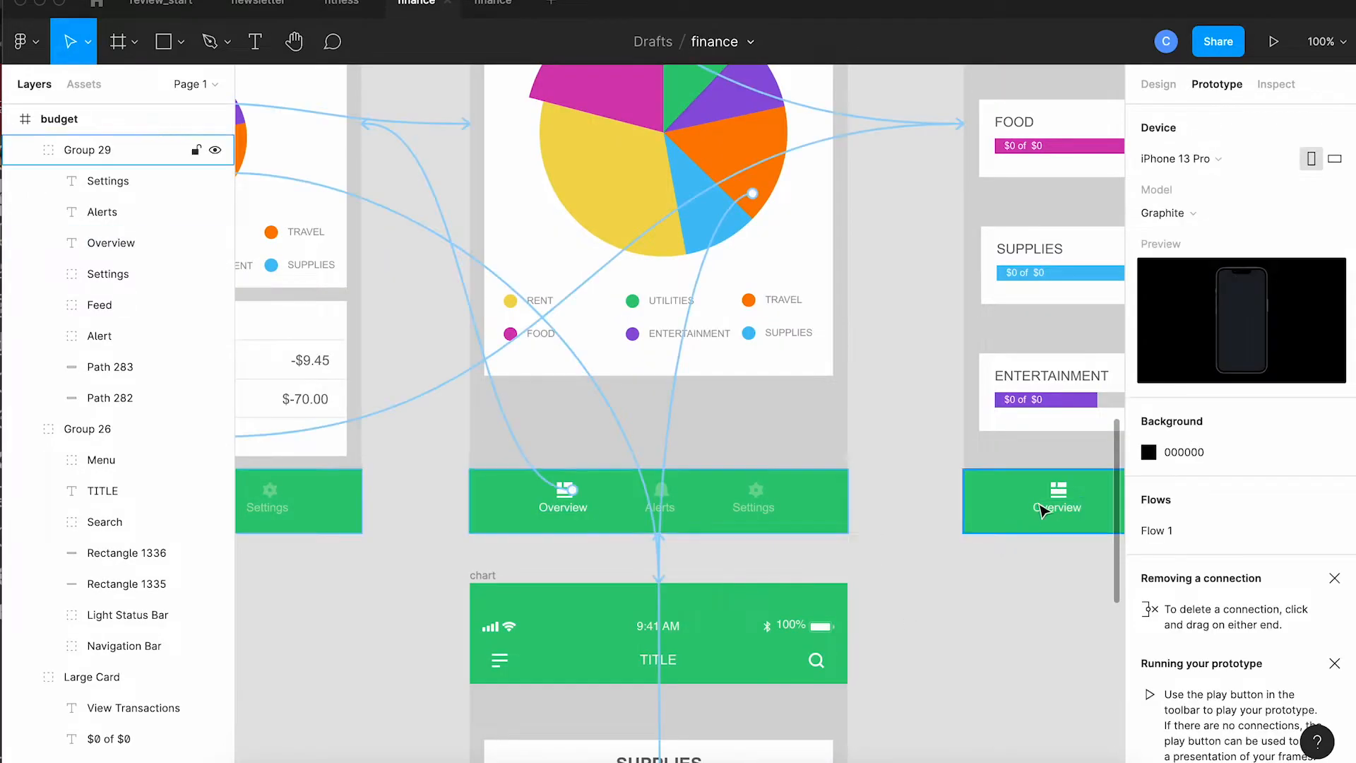
pyautogui.doubleClick(1060, 490)
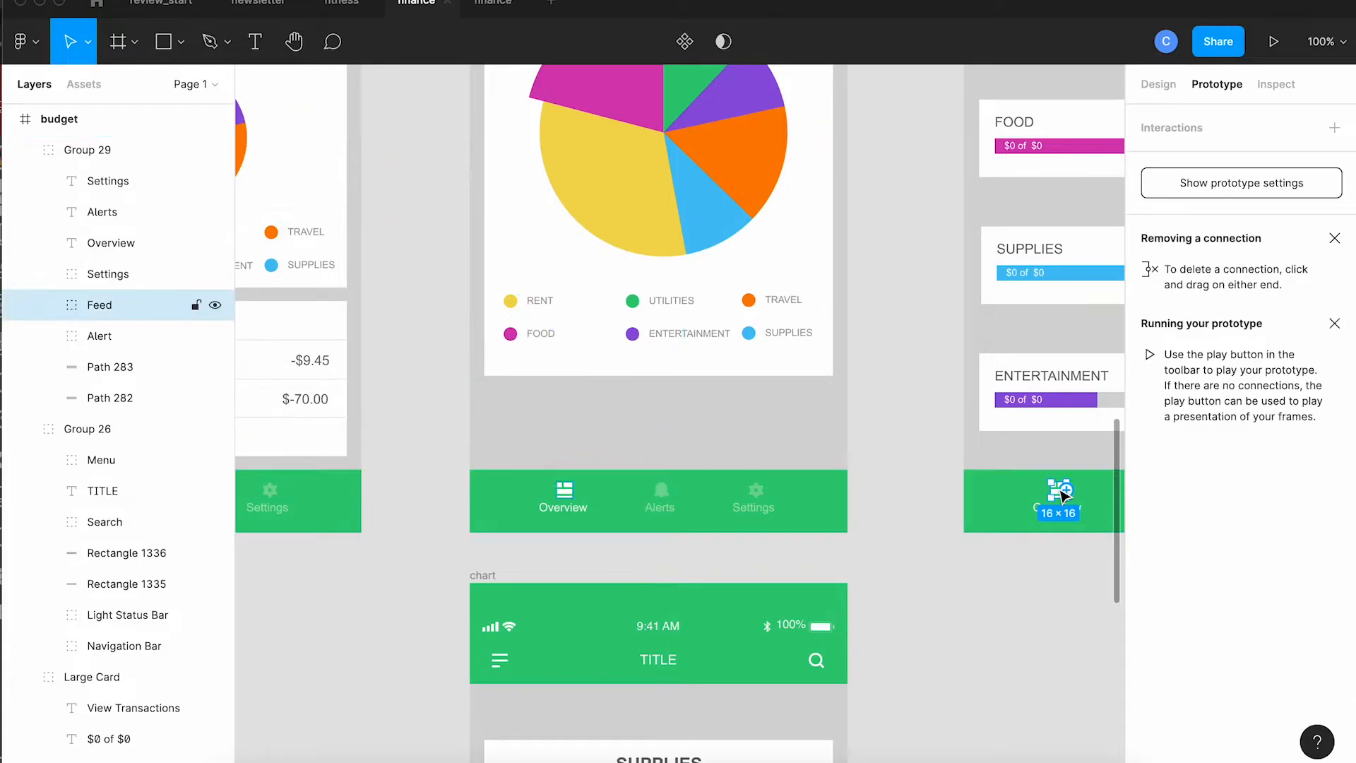
pyautogui.moveTo(1068, 493); pyautogui.dragTo(363, 518)
# Step: Link the SUPPLIES chart frame's Overview navigation button back to the overview frame on tap
pyautogui.scroll(-5, 1031, 617)
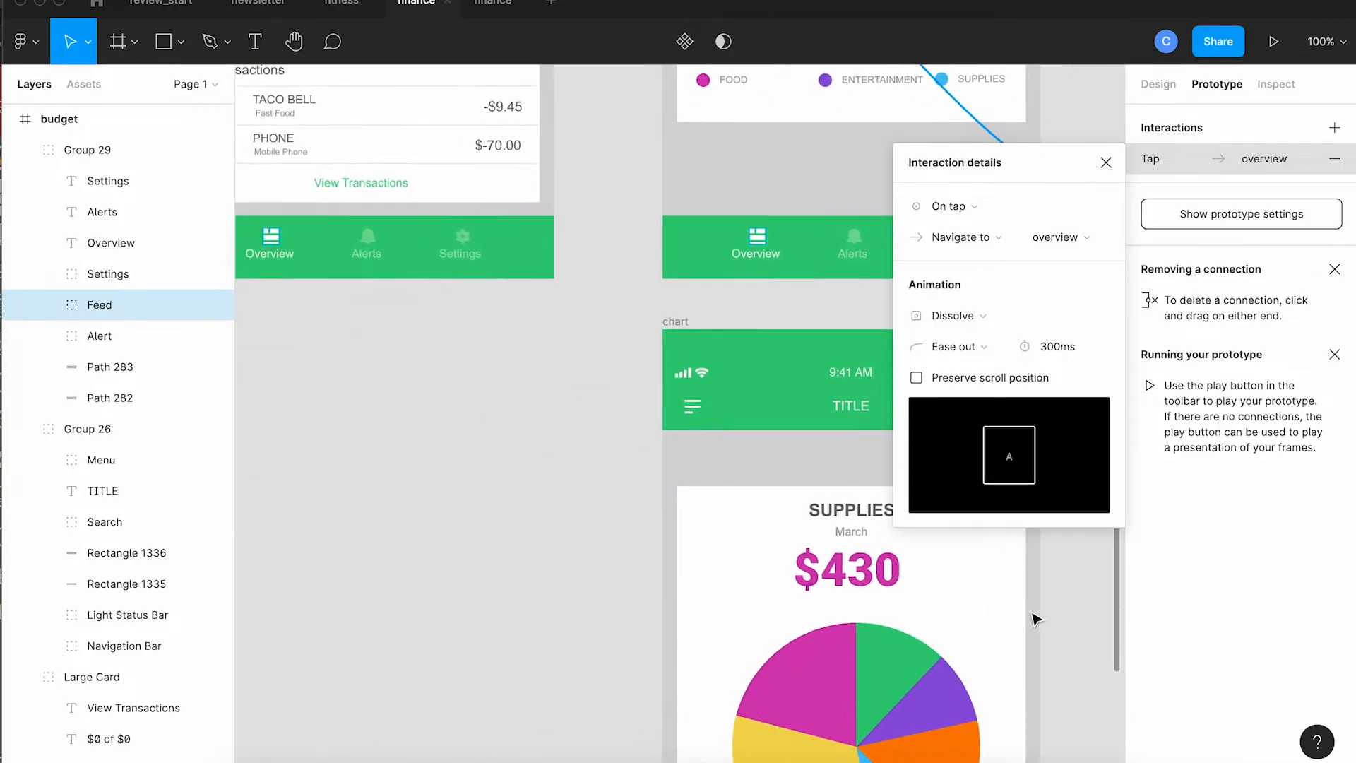
pyautogui.scroll(-2, 1035, 618)
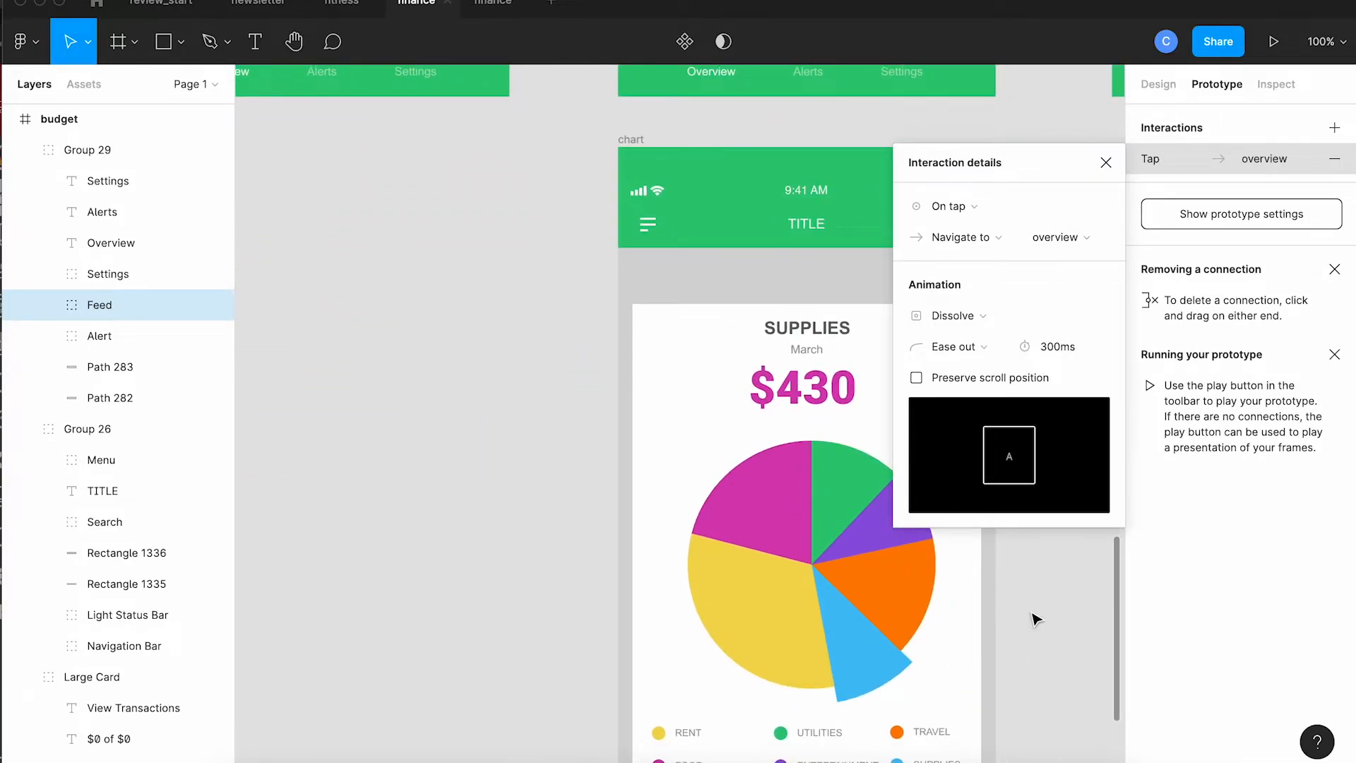
pyautogui.press('-')
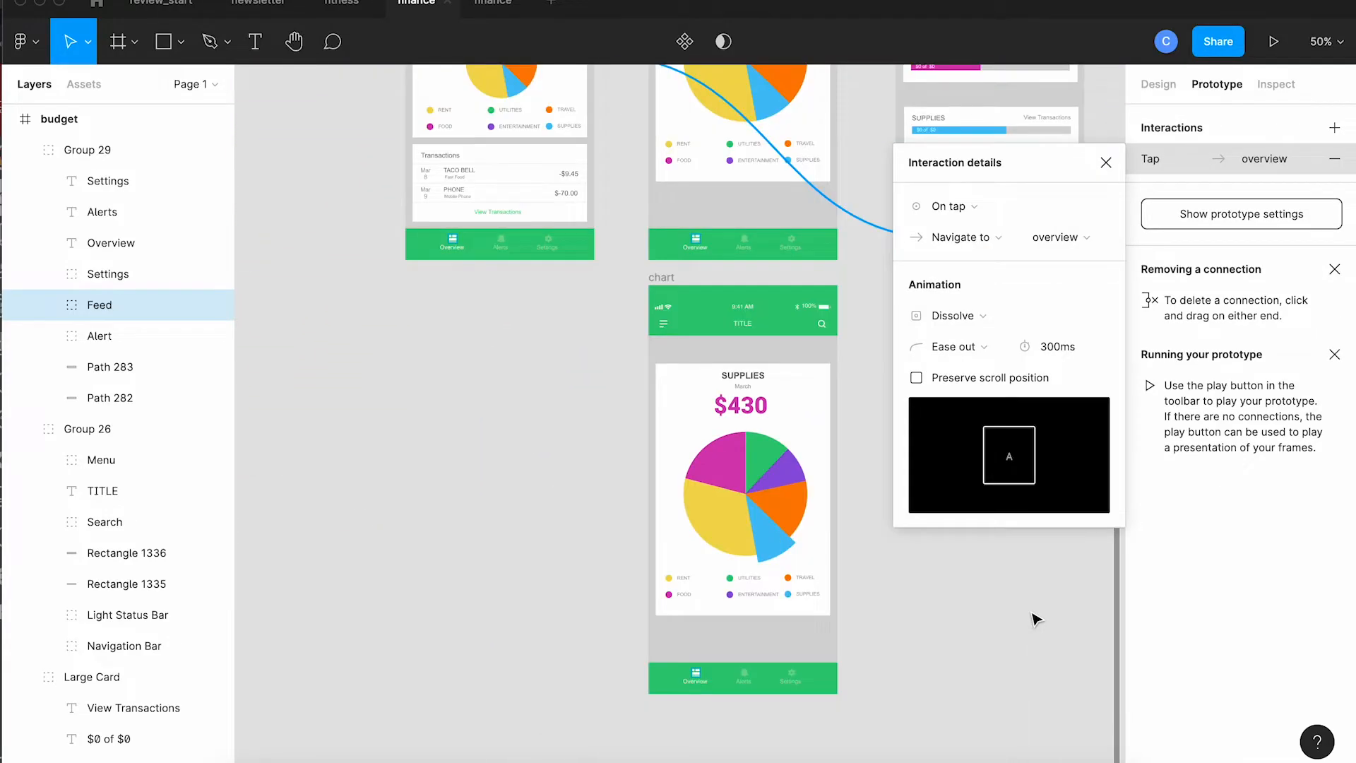
pyautogui.click(698, 681)
pyautogui.doubleClick(698, 677)
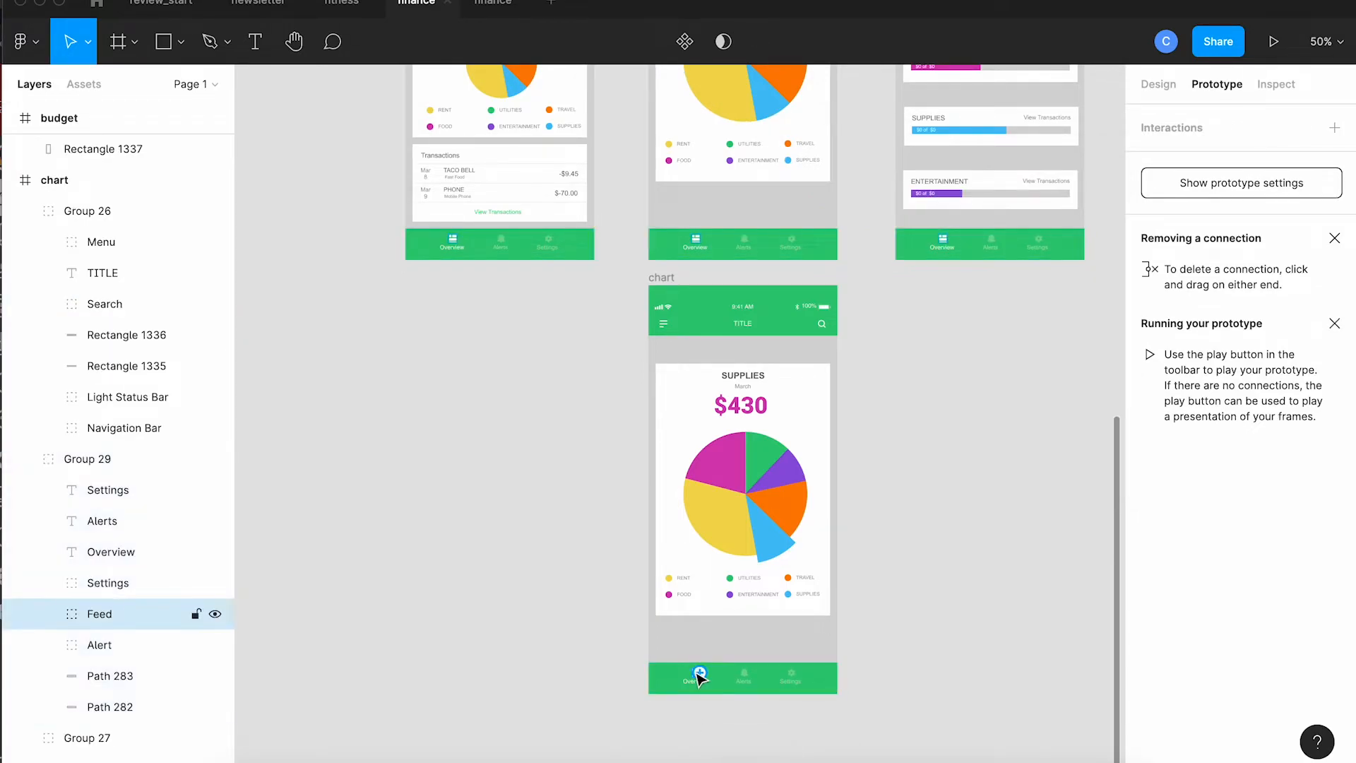
pyautogui.moveTo(701, 675); pyautogui.dragTo(558, 269)
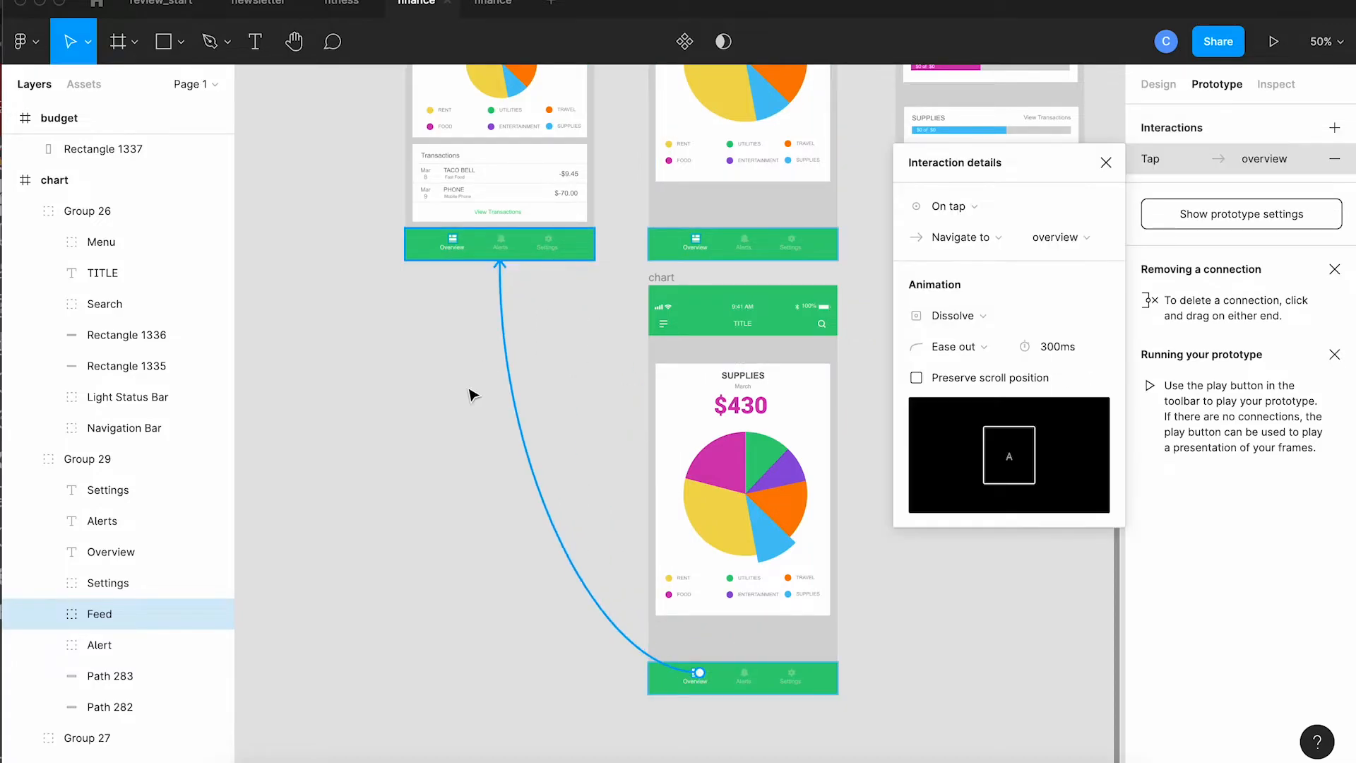
pyautogui.click(1103, 169)
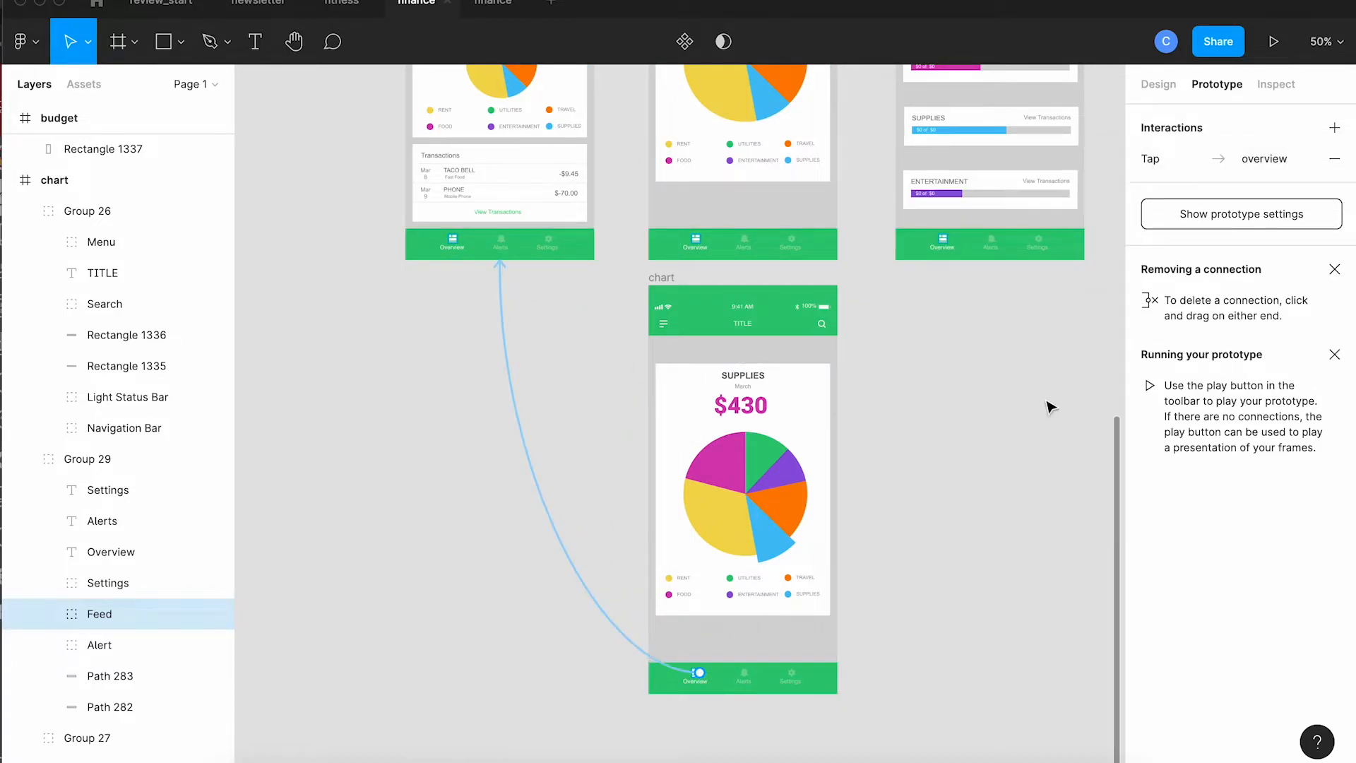
pyautogui.scroll(8, 1050, 406)
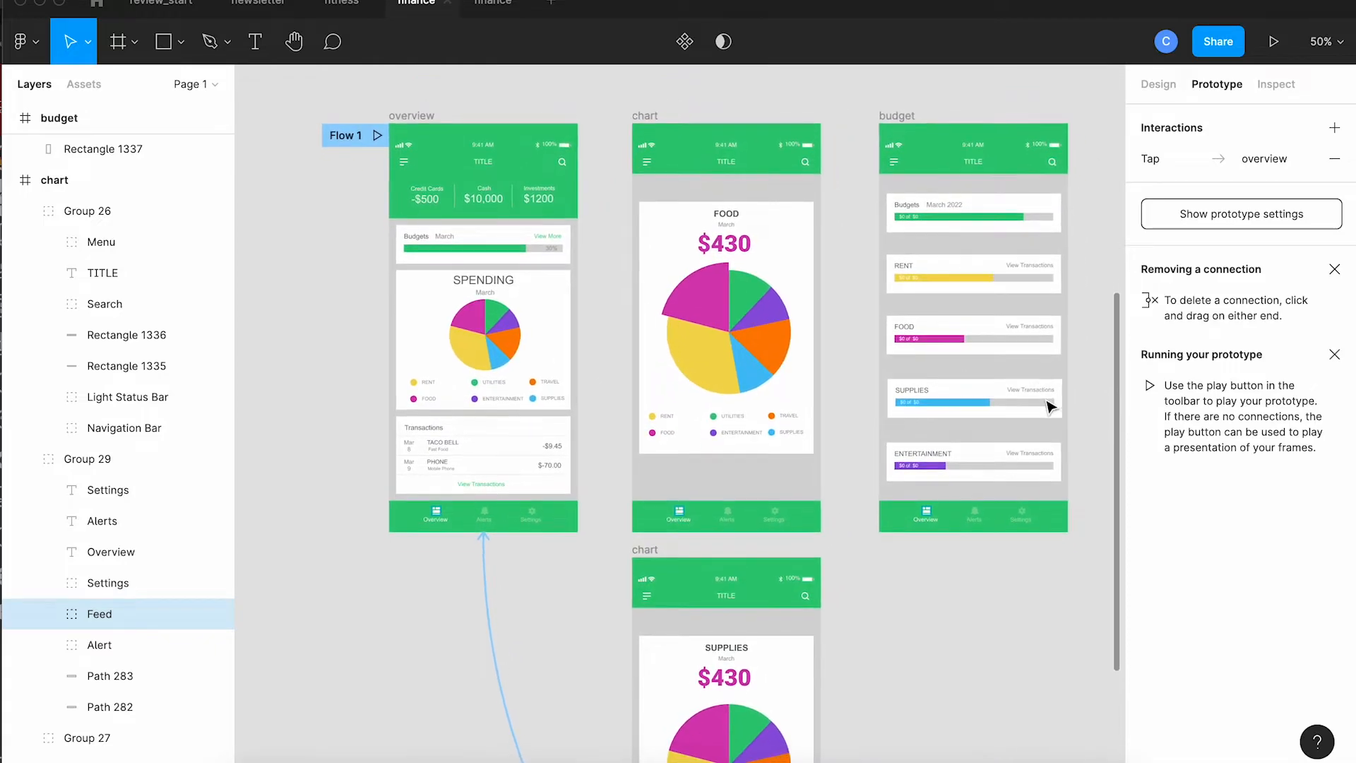
pyautogui.scroll(-2, 1050, 406)
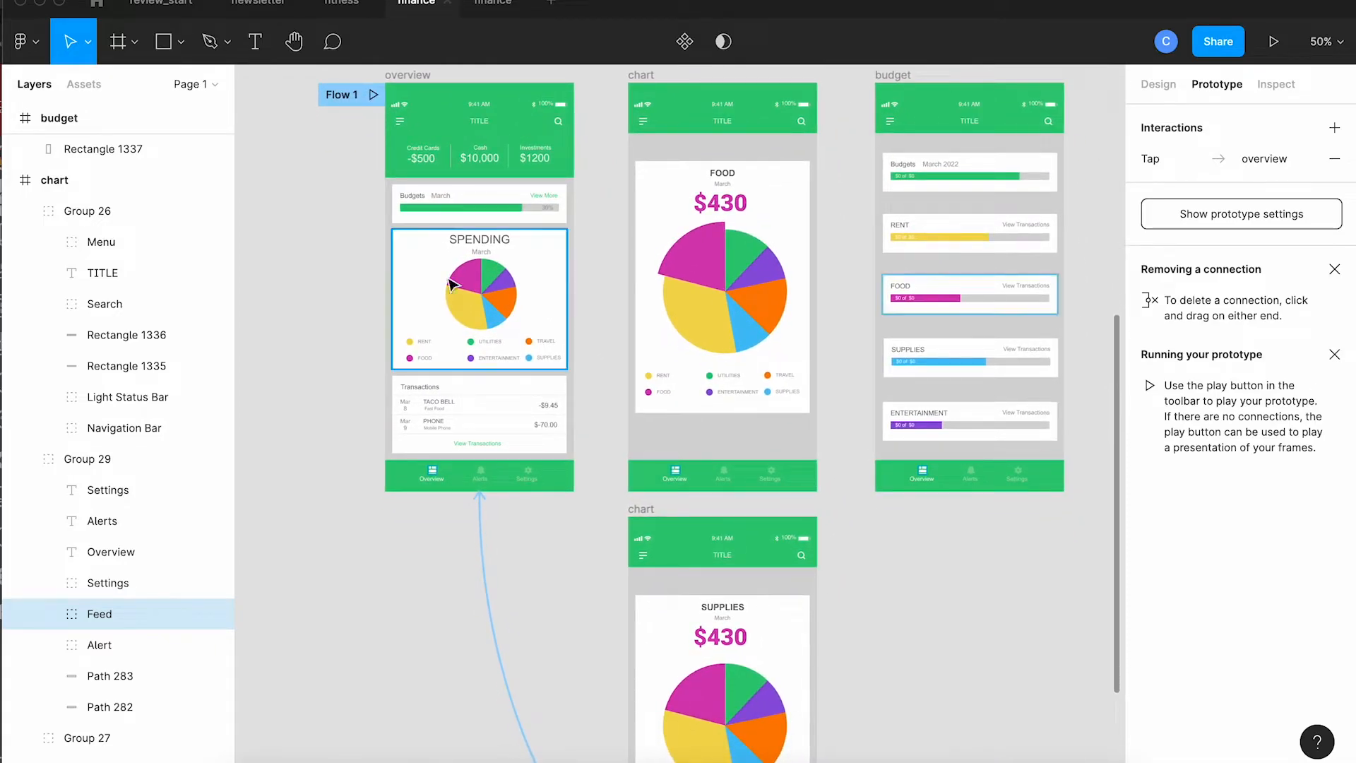
pyautogui.click(343, 96)
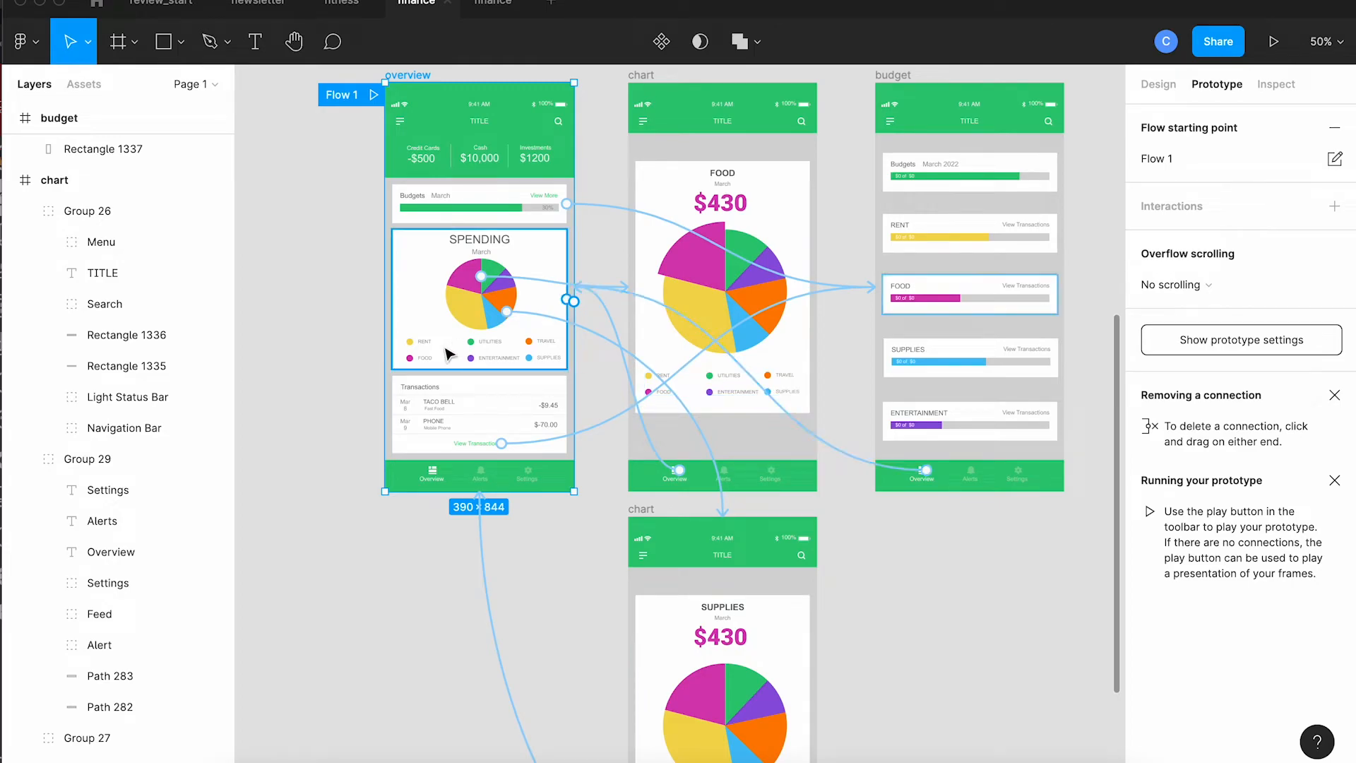
pyautogui.click(428, 363)
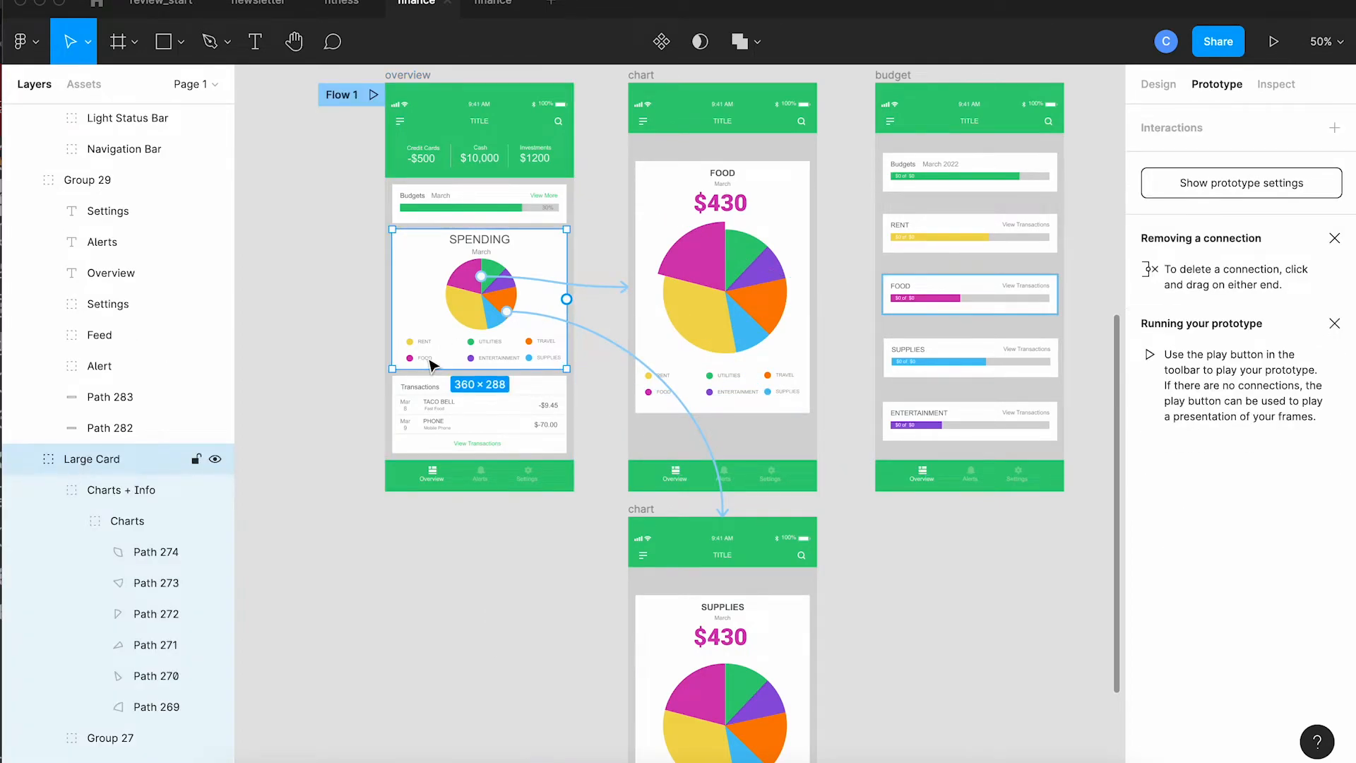
pyautogui.doubleClick(429, 364)
pyautogui.doubleClick(431, 362)
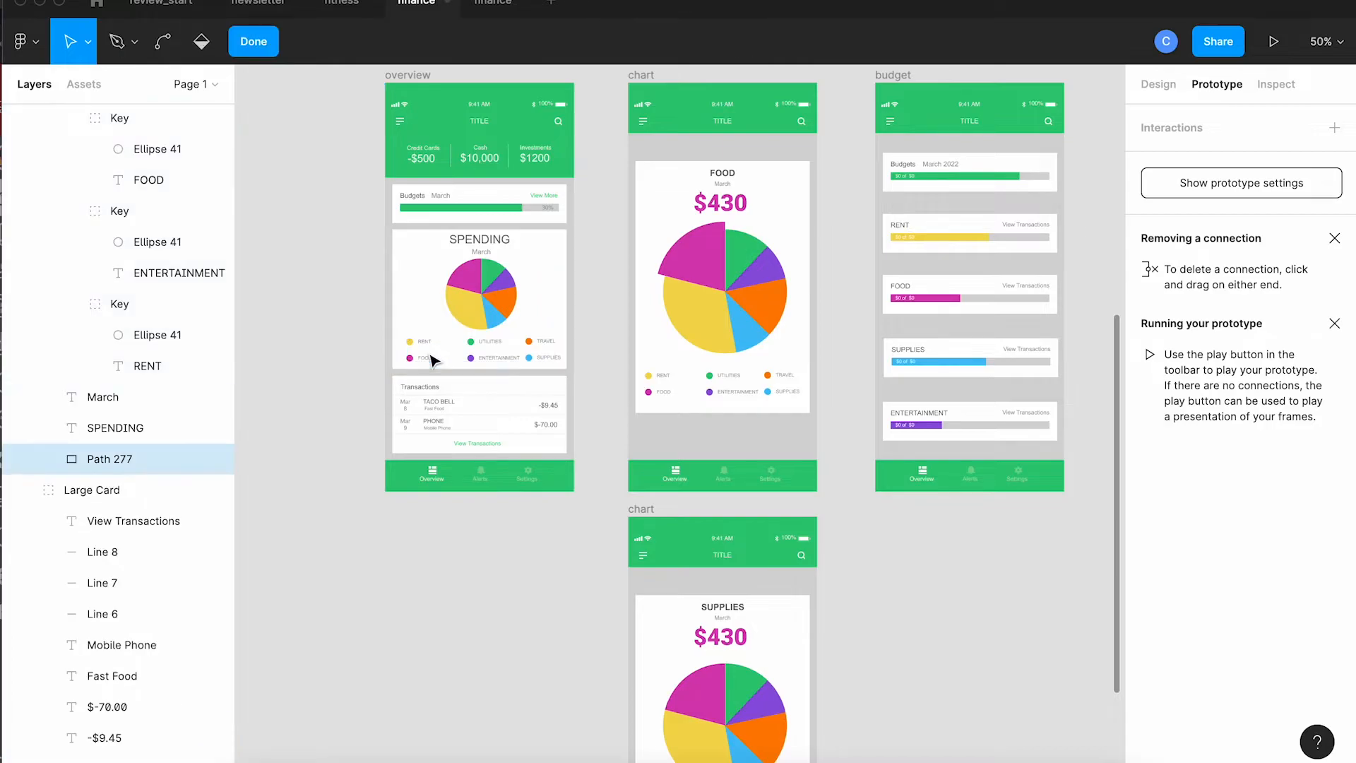
pyautogui.press('Escape')
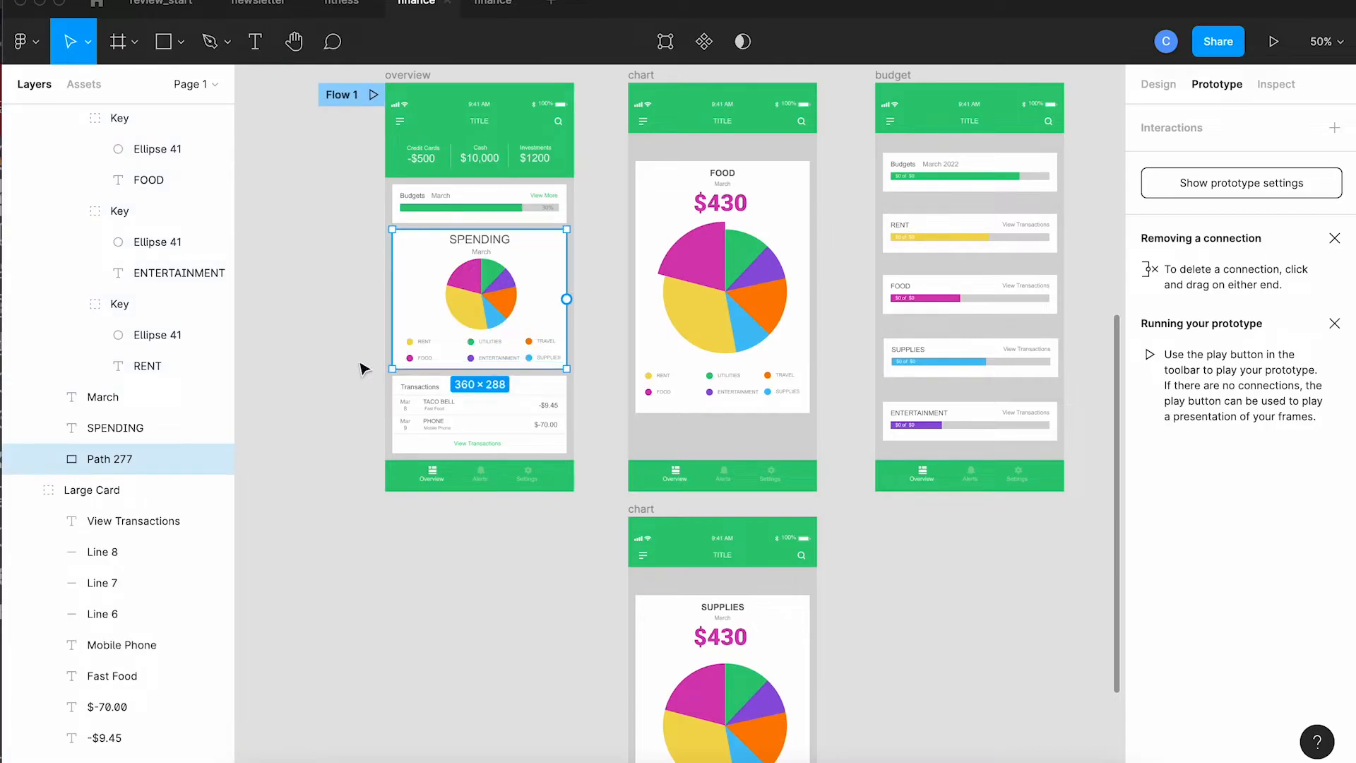
# Step: Link the overview's FOOD legend key to the original chart frame on tap
pyautogui.hotkey('shift', '0')
pyautogui.hscroll(-5, 385, 394)
pyautogui.scroll(1, 385, 395)
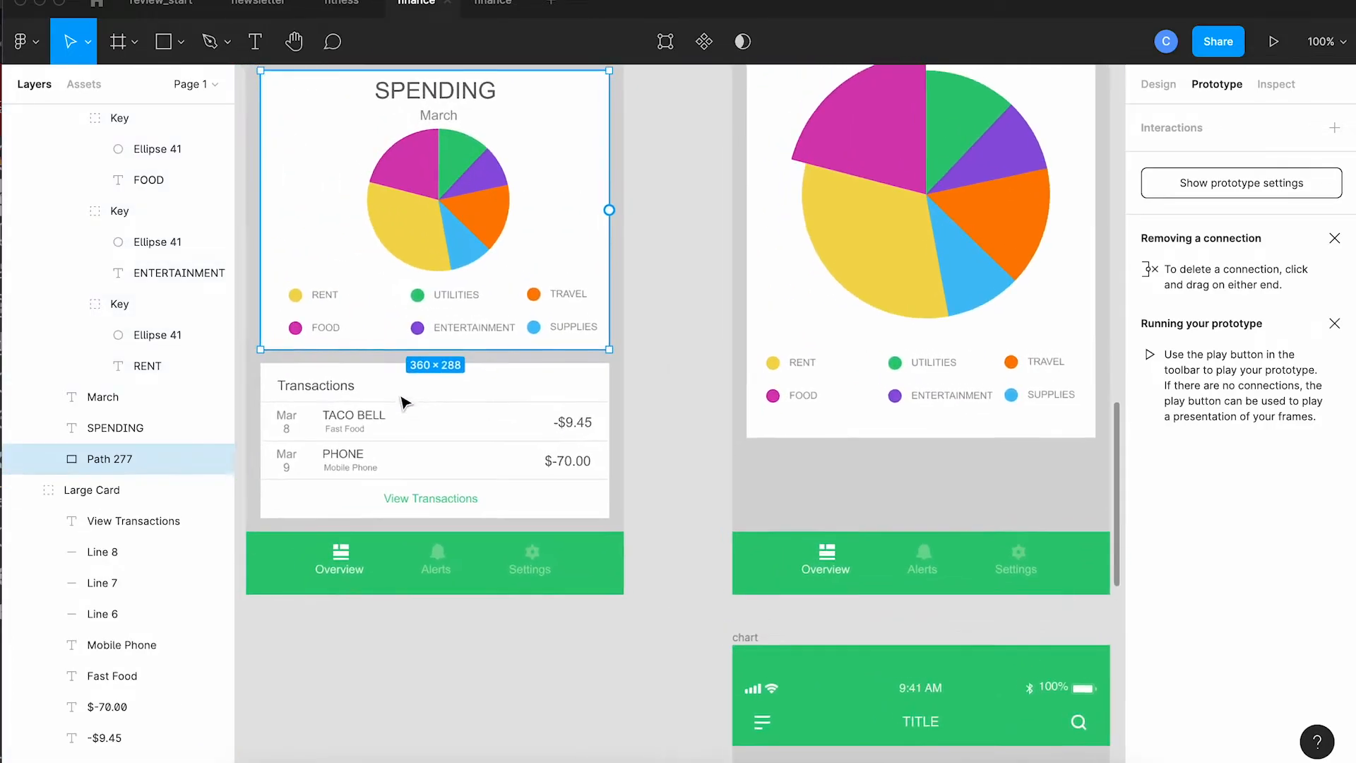
pyautogui.doubleClick(371, 331)
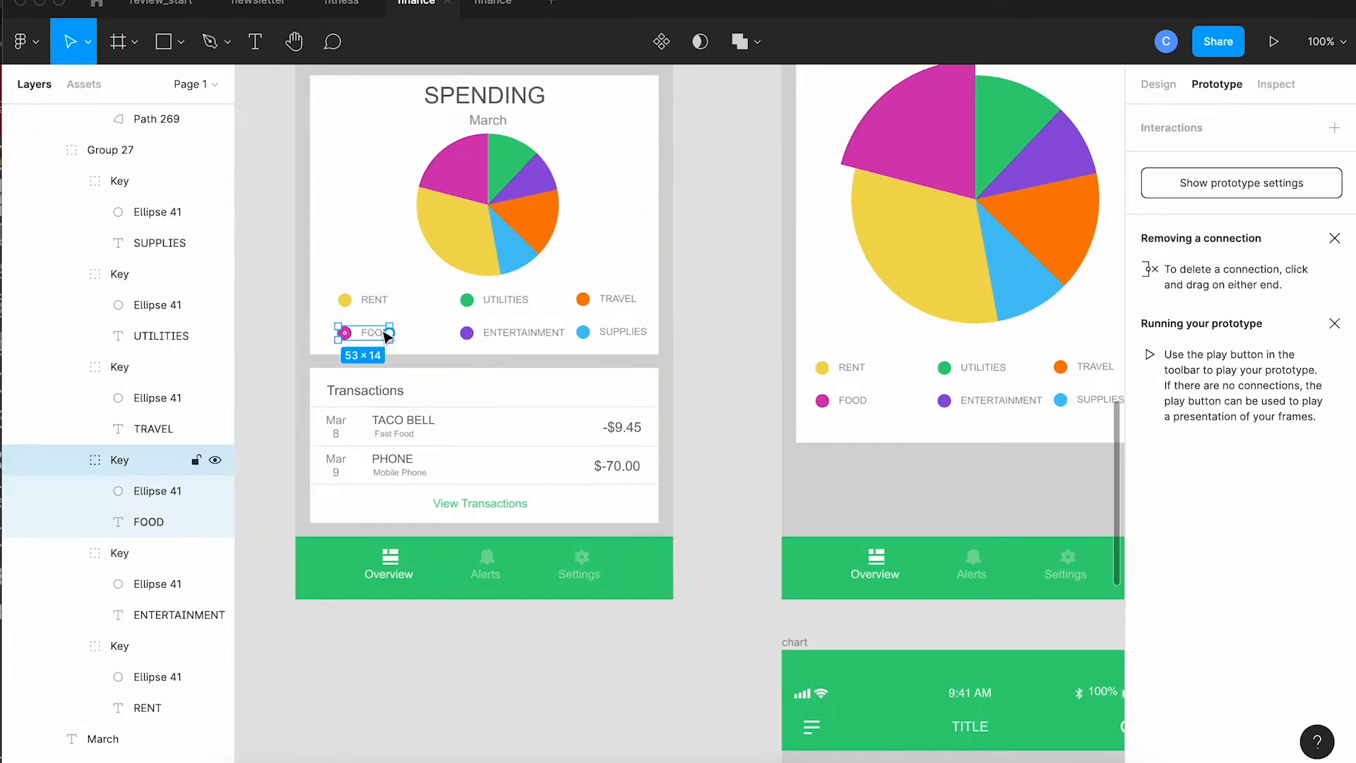
pyautogui.moveTo(390, 332); pyautogui.dragTo(812, 215)
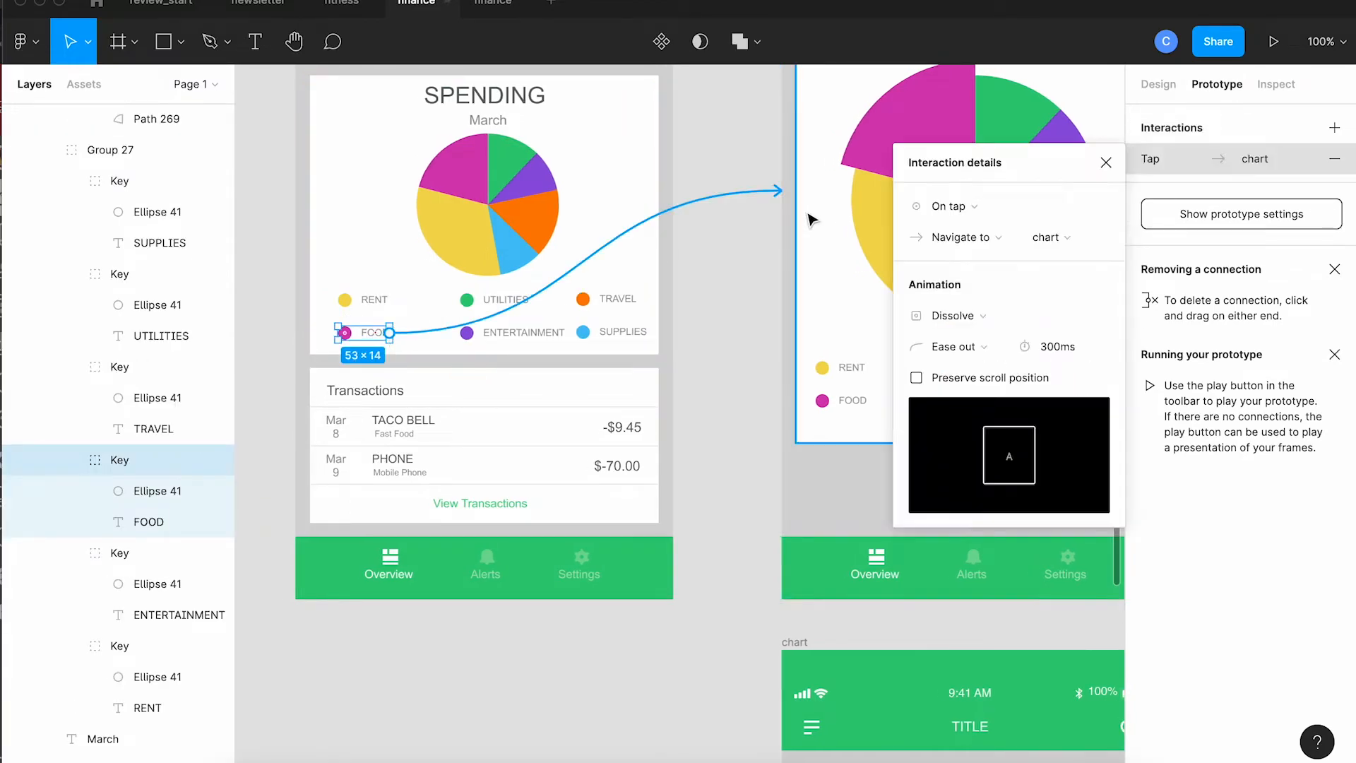
pyautogui.scroll(-3, 720, 293)
pyautogui.hscroll(1, 720, 293)
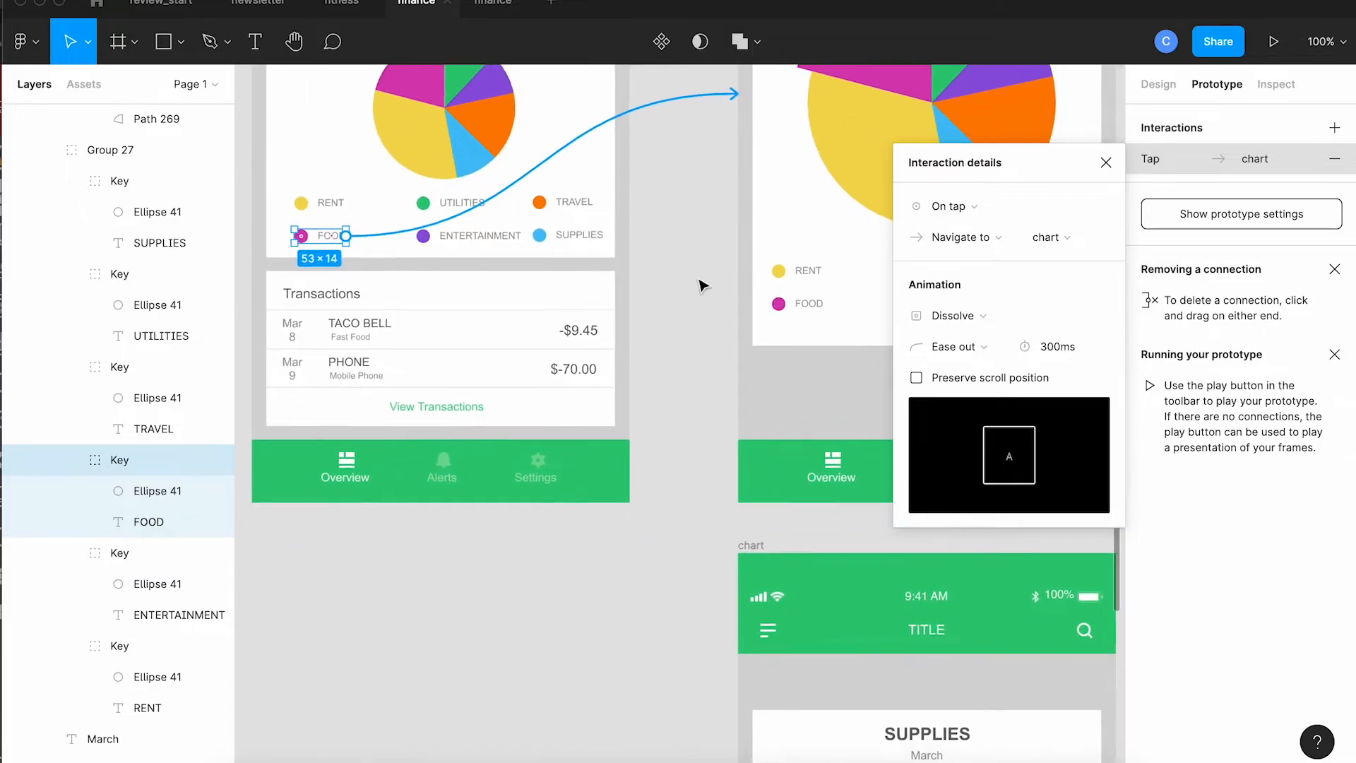
# Step: Link the overview's SUPPLIES legend key to the SUPPLIES chart frame on tap
pyautogui.click(602, 242)
pyautogui.moveTo(605, 237); pyautogui.dragTo(759, 695)
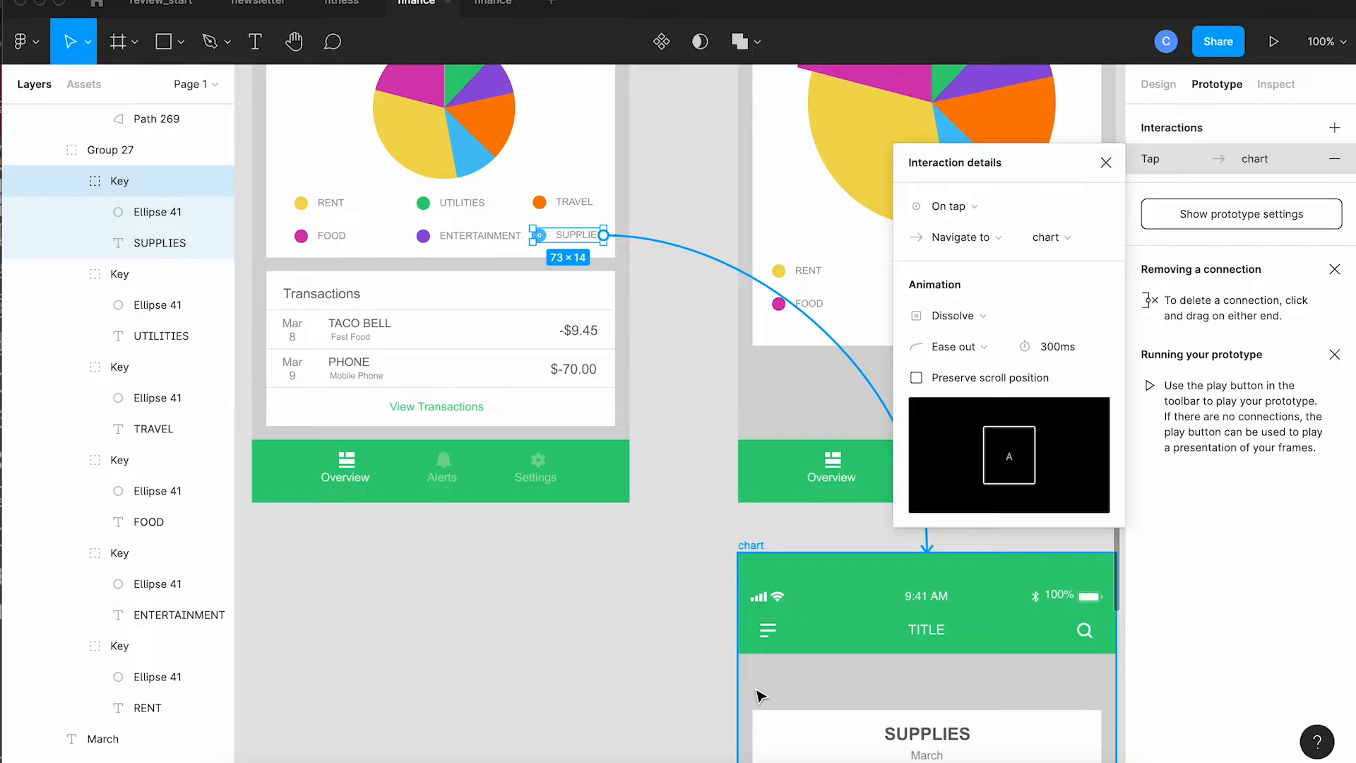
pyautogui.click(666, 657)
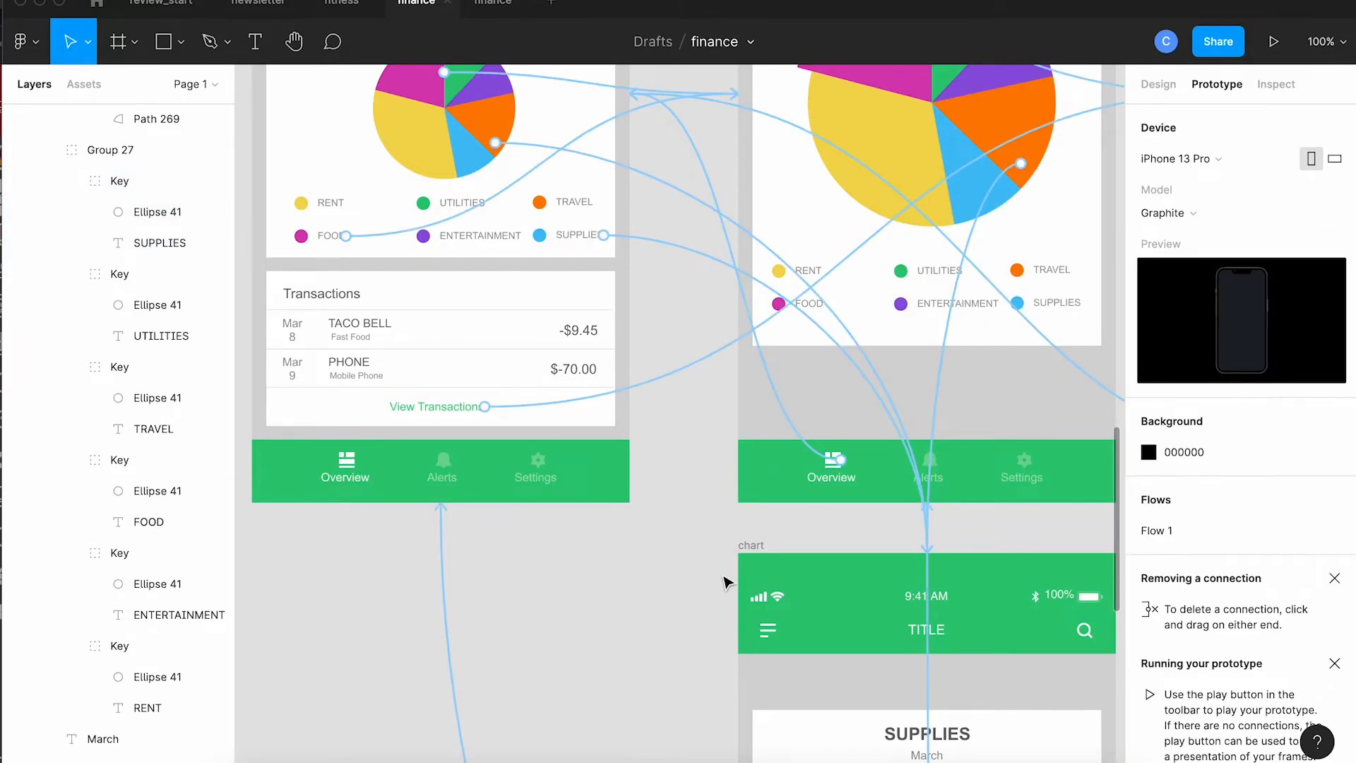
# Step: Link the FOOD chart frame's SUPPLIES legend key to the SUPPLIES chart frame on tap
pyautogui.hscroll(4, 727, 574)
pyautogui.scroll(-2, 727, 575)
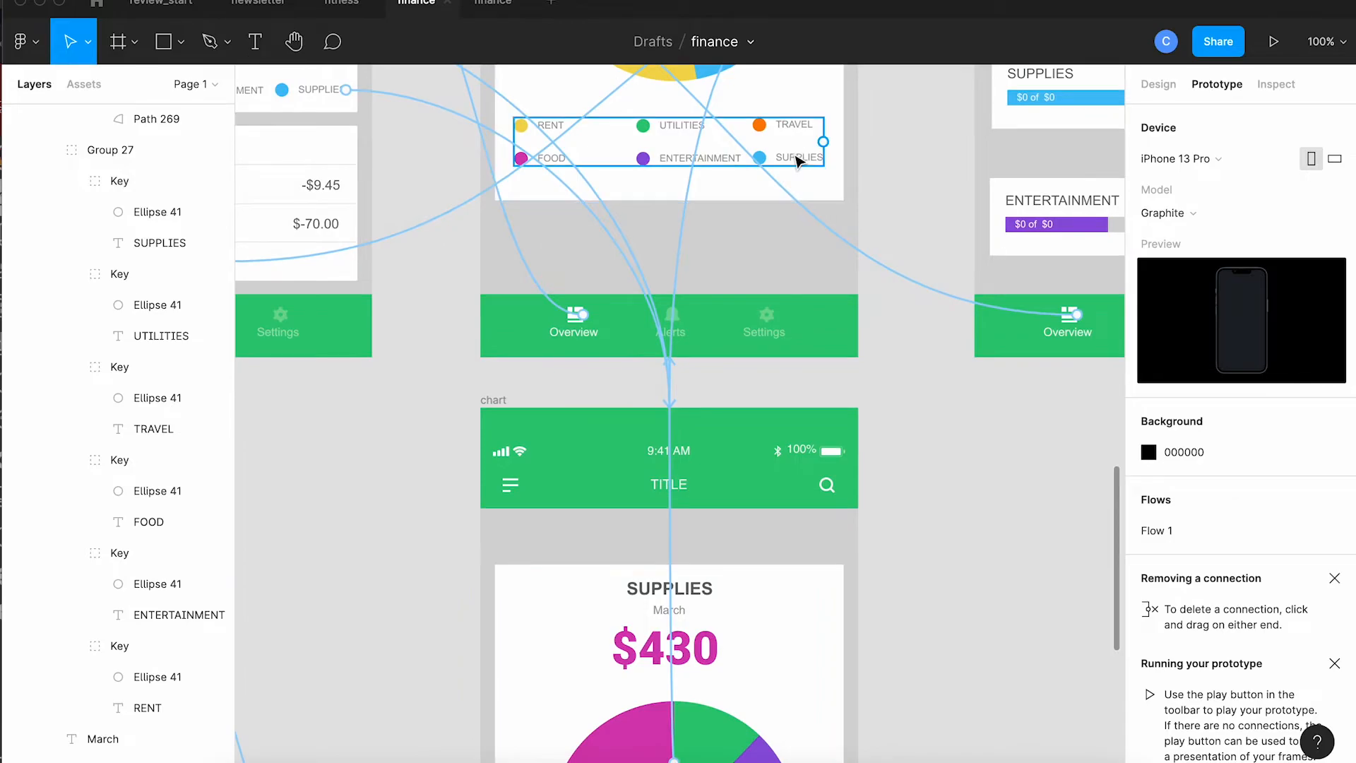
pyautogui.click(796, 160)
pyautogui.click(794, 157)
pyautogui.moveTo(824, 158); pyautogui.dragTo(829, 433)
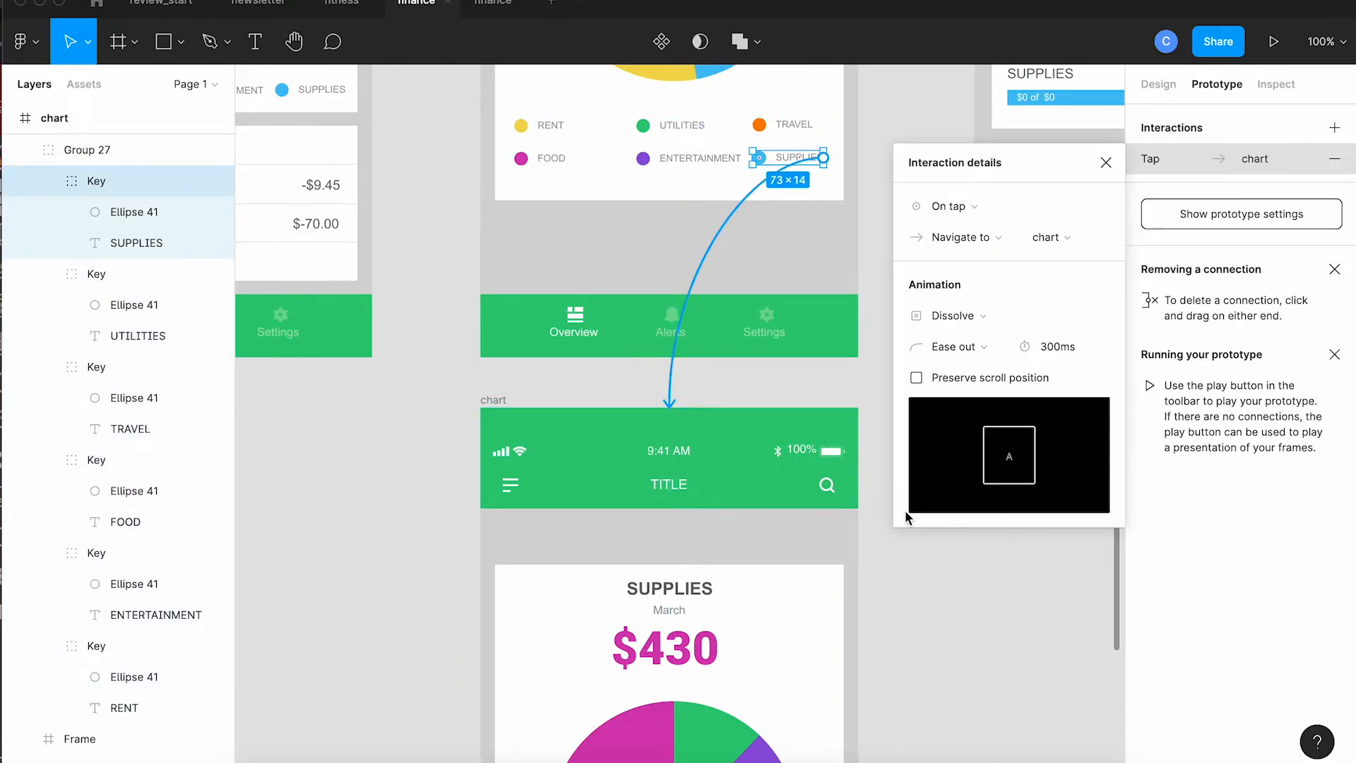
pyautogui.click(892, 544)
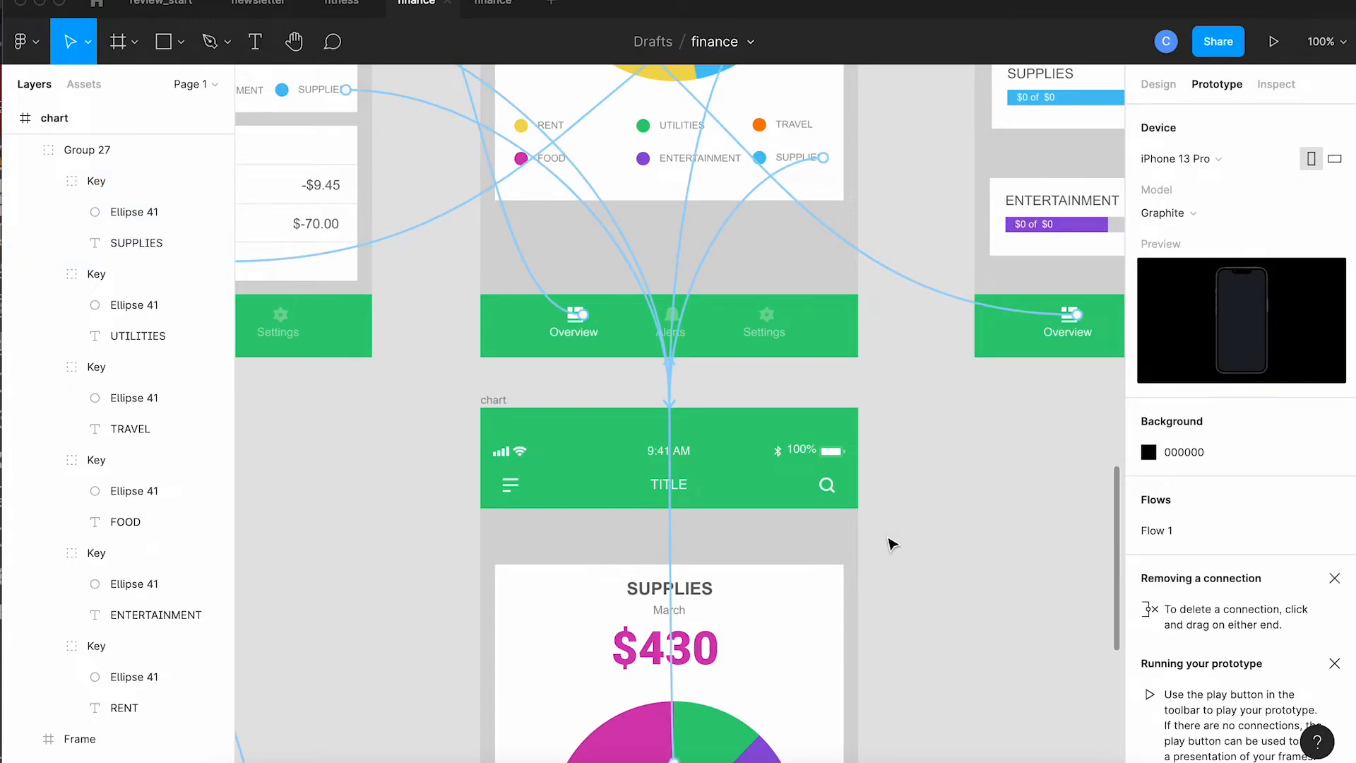
# Step: Link the SUPPLIES chart frame's FOOD legend key to the FOOD chart frame on tap
pyautogui.scroll(2, 891, 544)
pyautogui.scroll(-8, 891, 544)
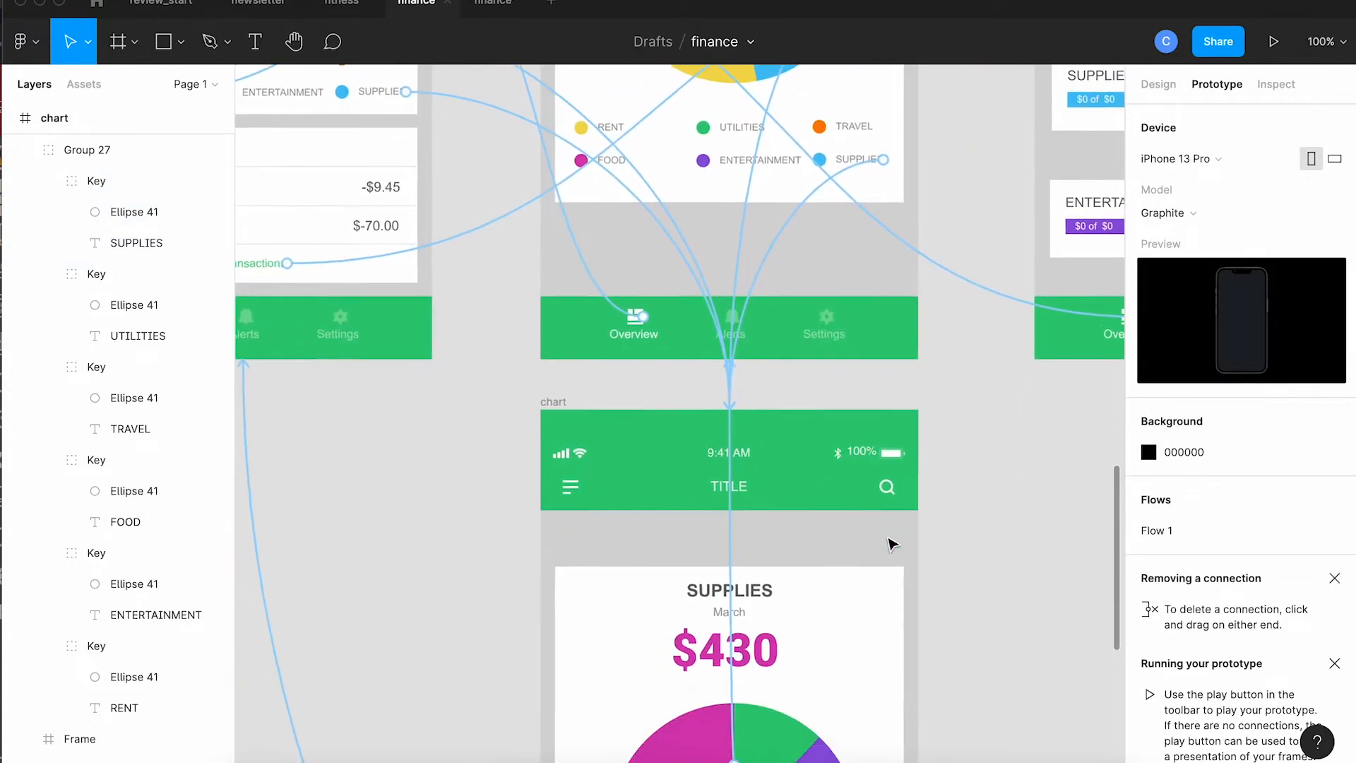
pyautogui.scroll(-2, 892, 544)
pyautogui.scroll(4, 892, 544)
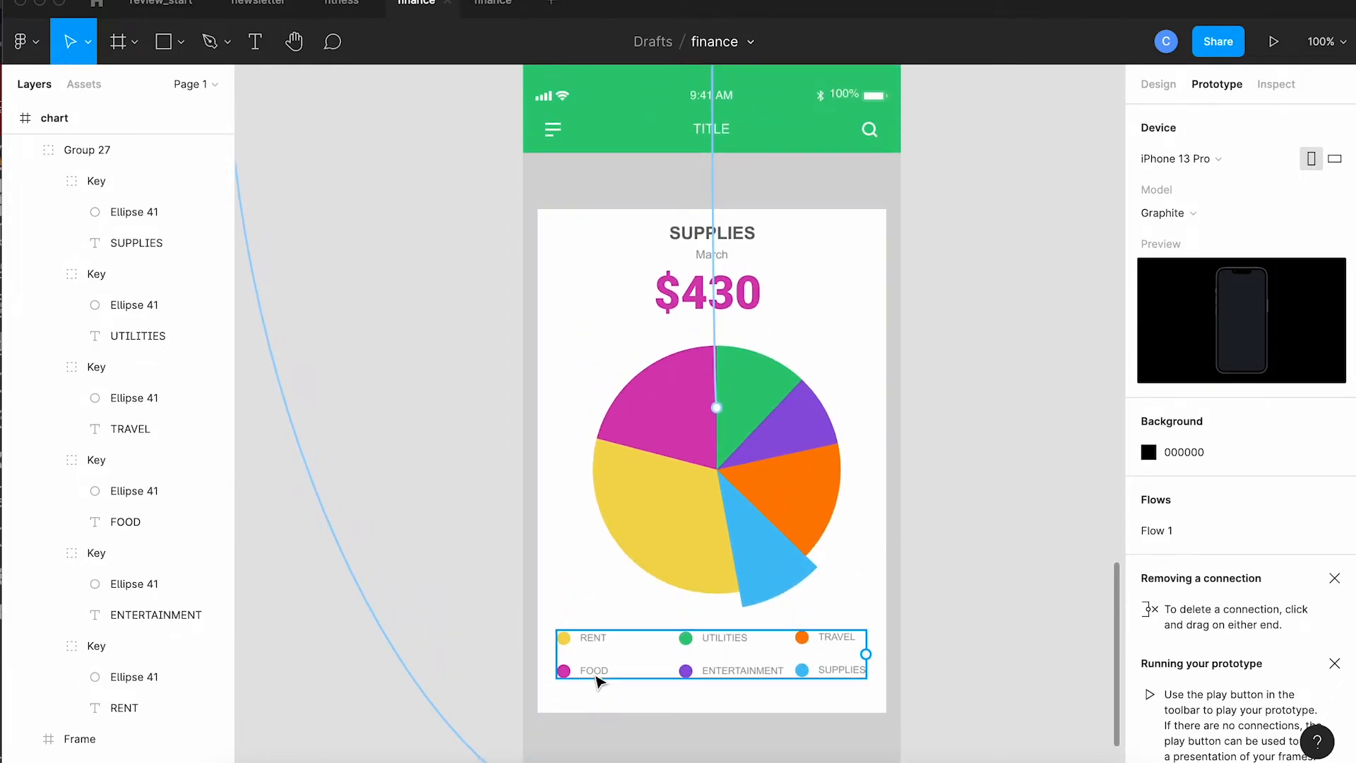
pyautogui.click(600, 673)
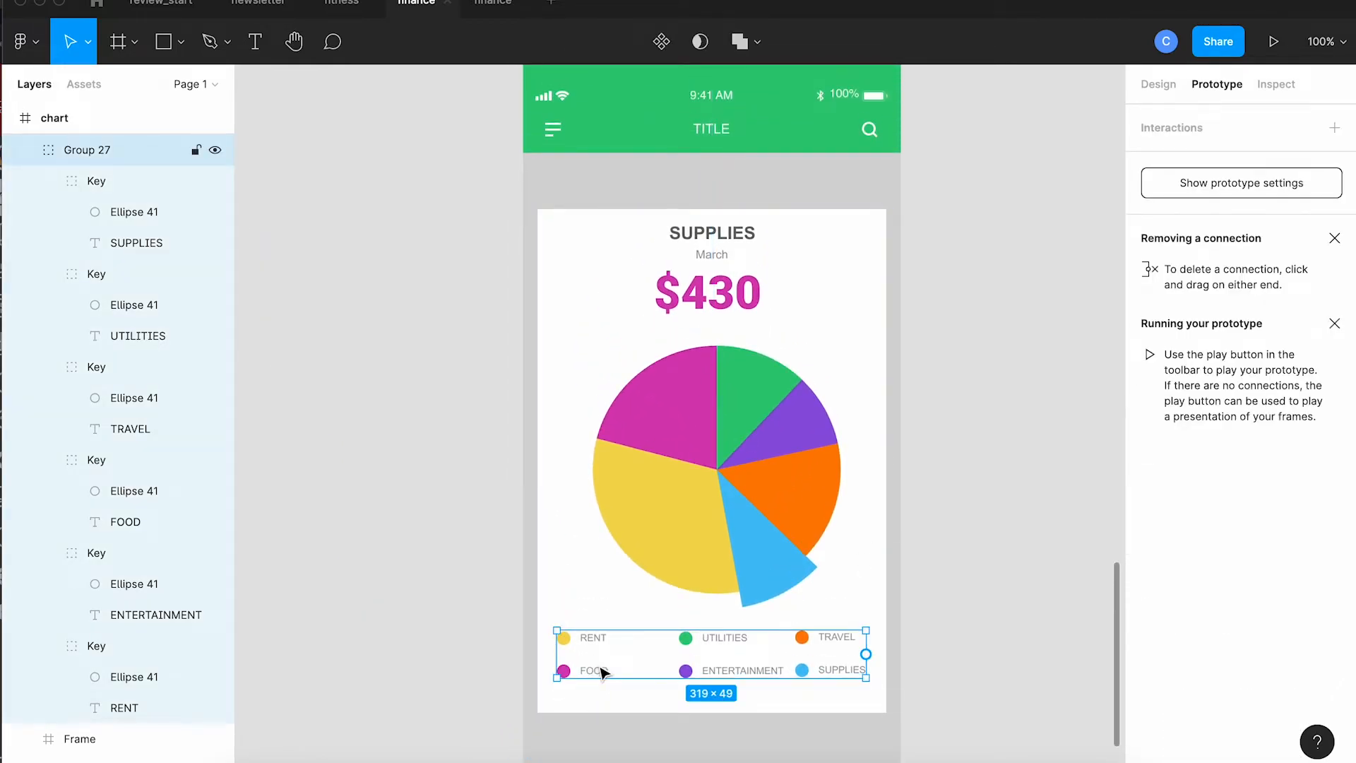
pyautogui.doubleClick(603, 672)
pyautogui.moveTo(608, 670); pyautogui.dragTo(721, 330)
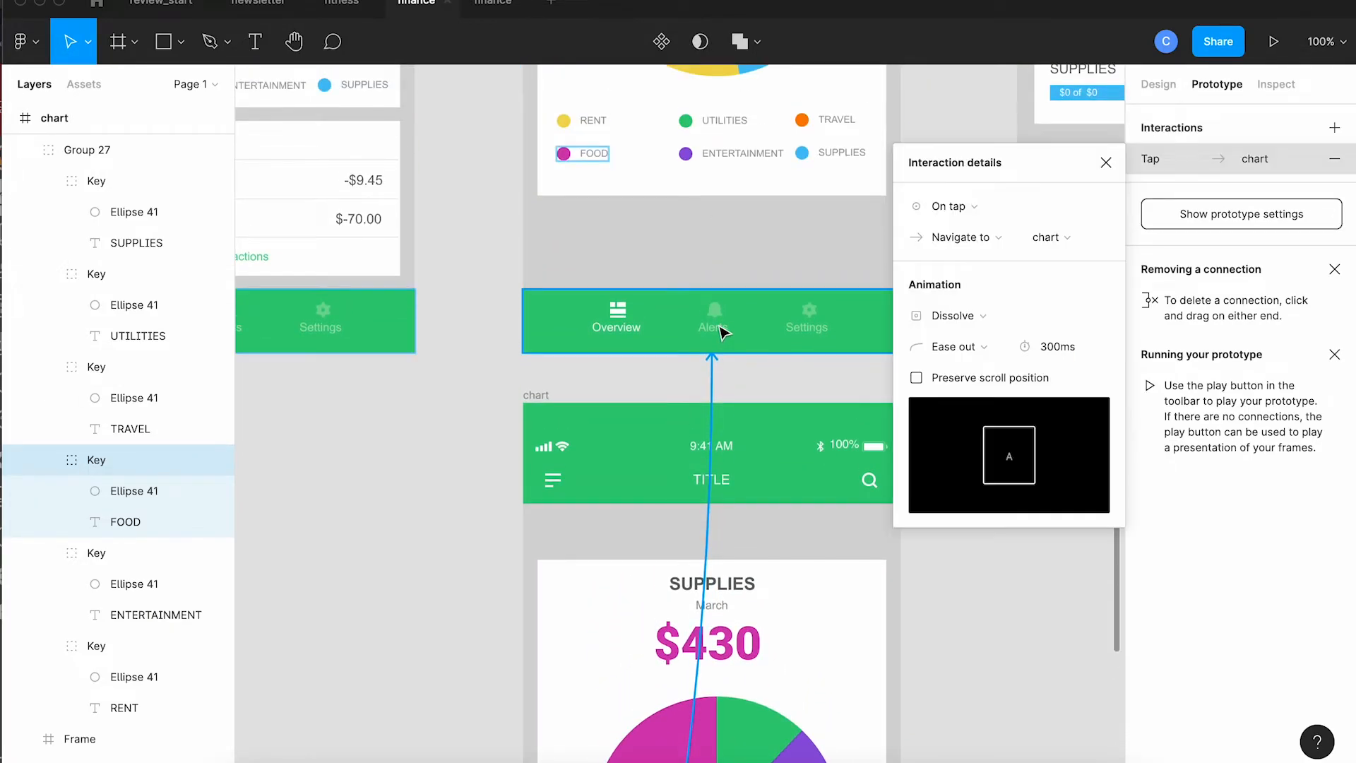
pyautogui.click(613, 383)
# Step: Play Flow 1 and test the budget card, Overview button and pie slice links, then close the preview
pyautogui.scroll(-5, 613, 383)
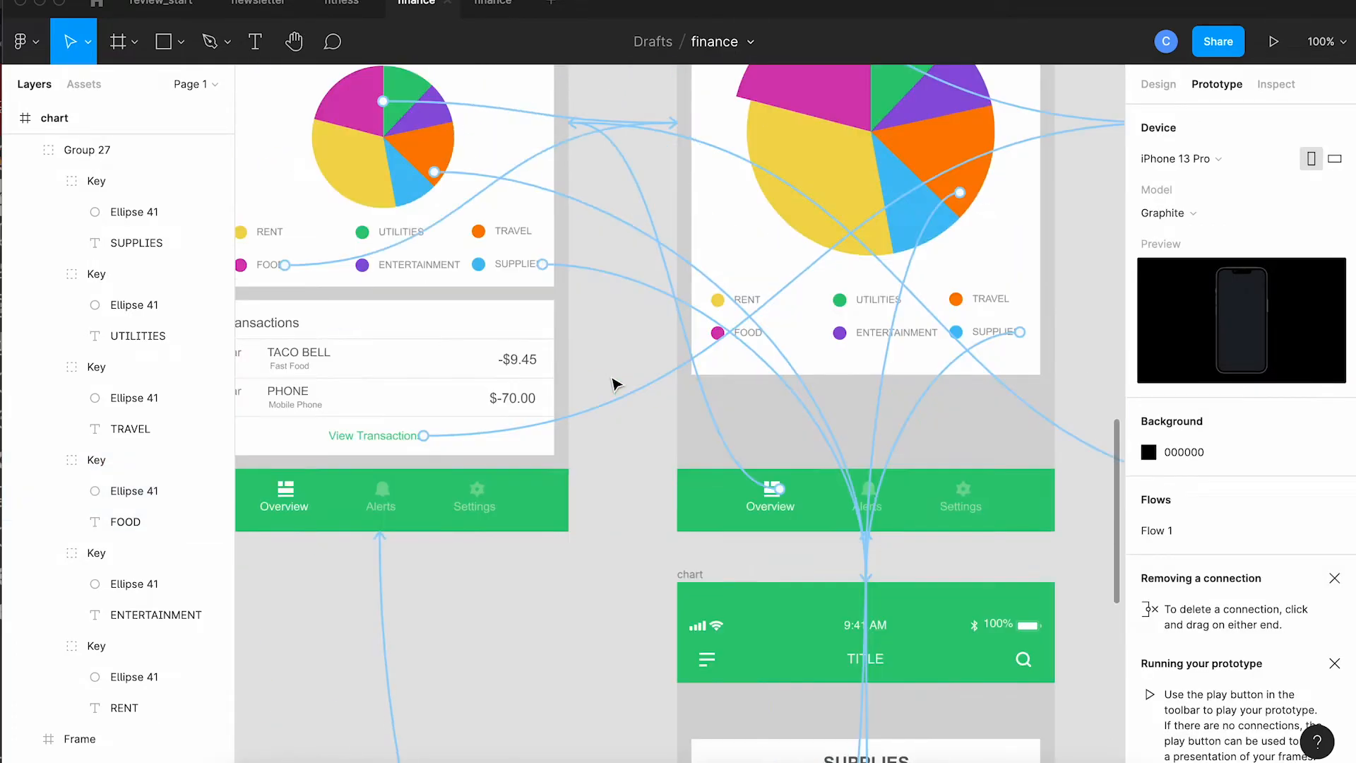
pyautogui.hscroll(2, 494, 486)
pyautogui.hscroll(3, 494, 486)
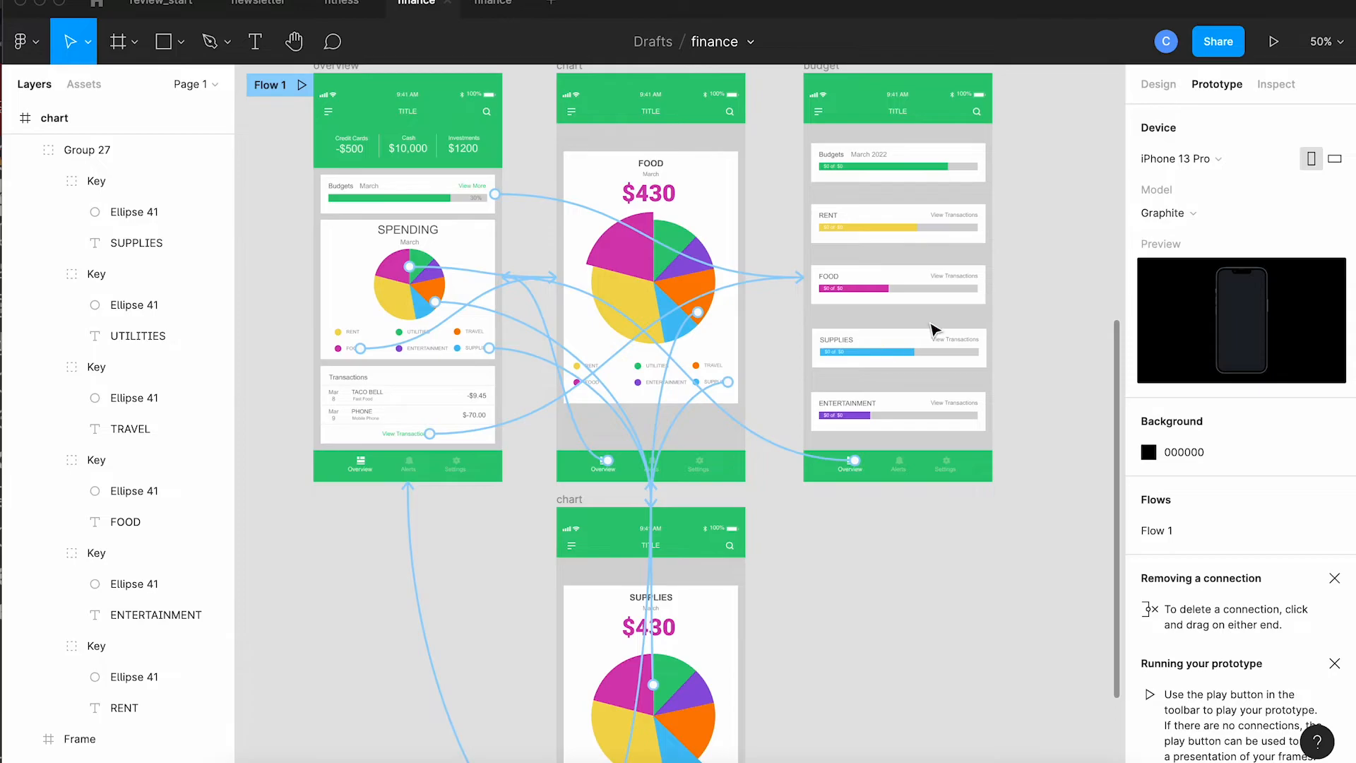
pyautogui.click(301, 88)
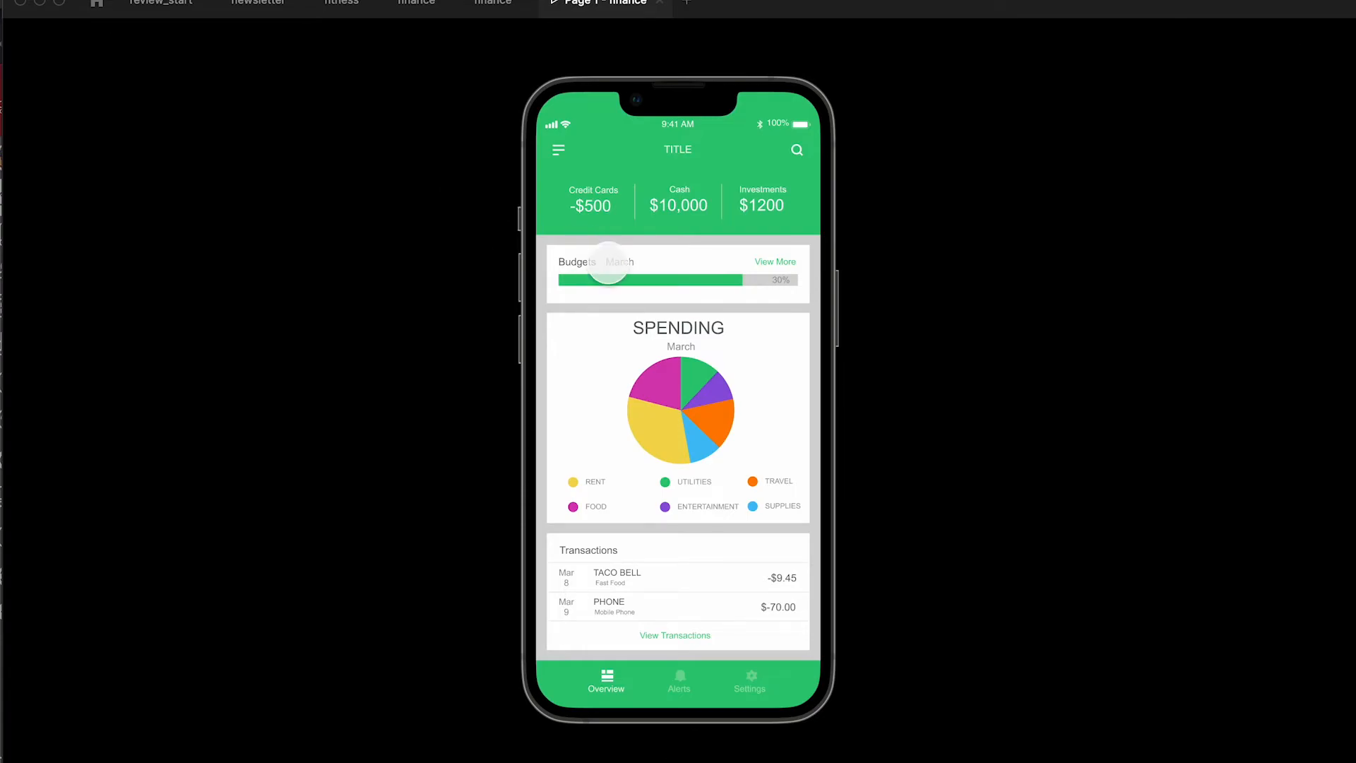
pyautogui.click(608, 263)
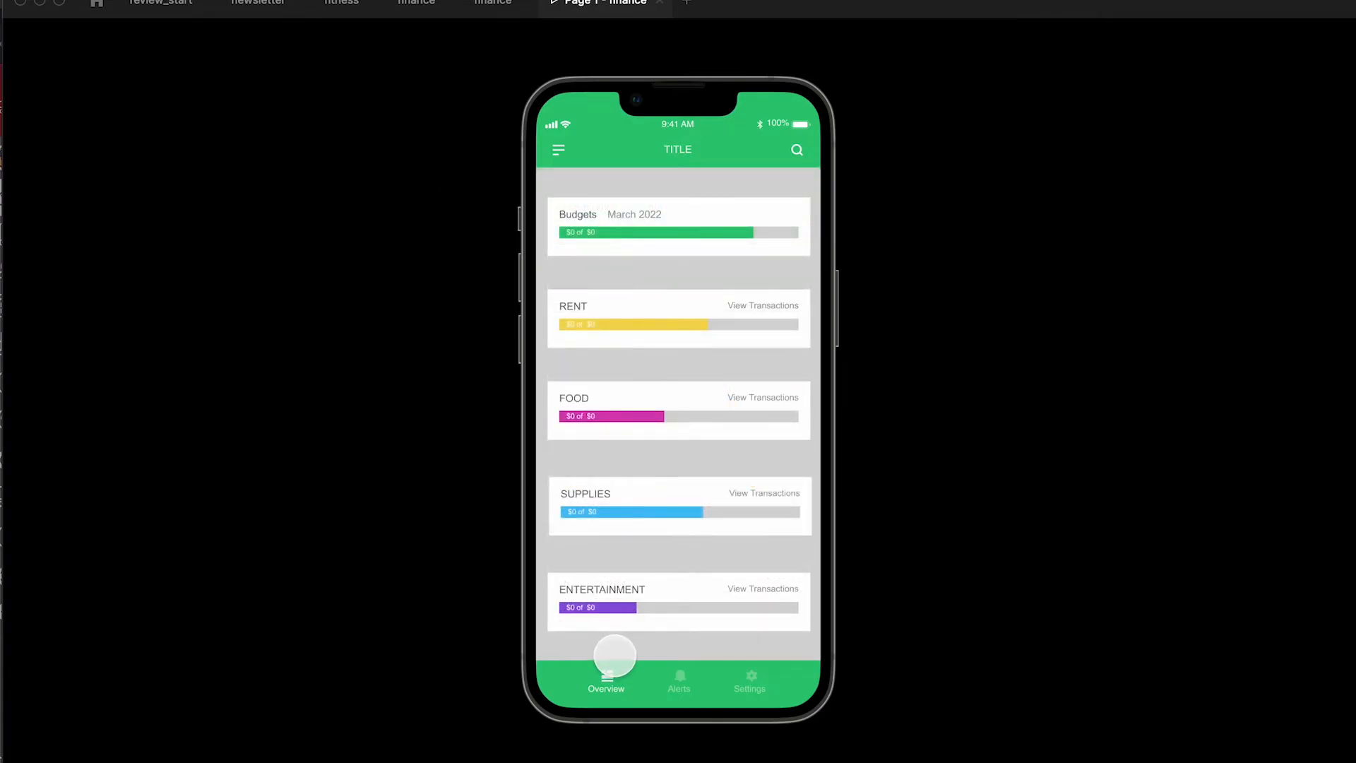
pyautogui.click(608, 674)
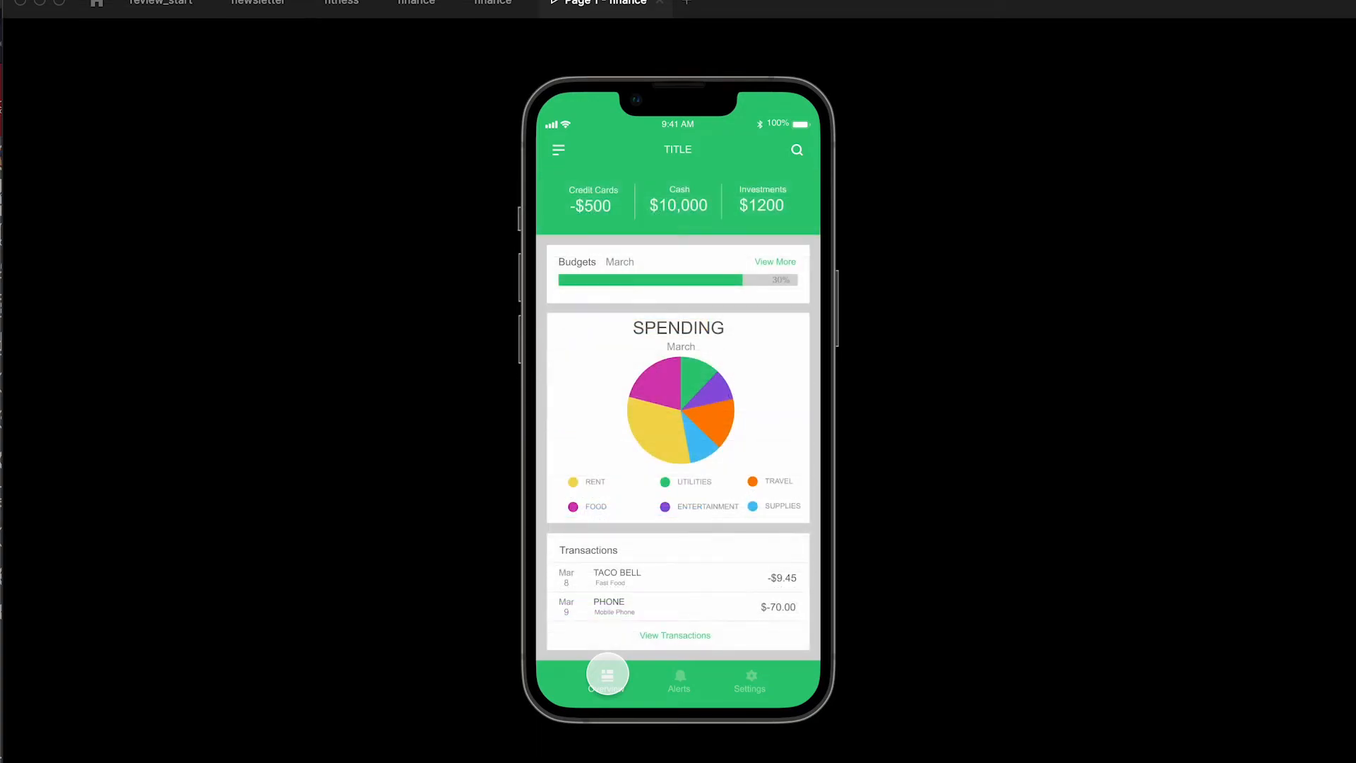
pyautogui.click(663, 376)
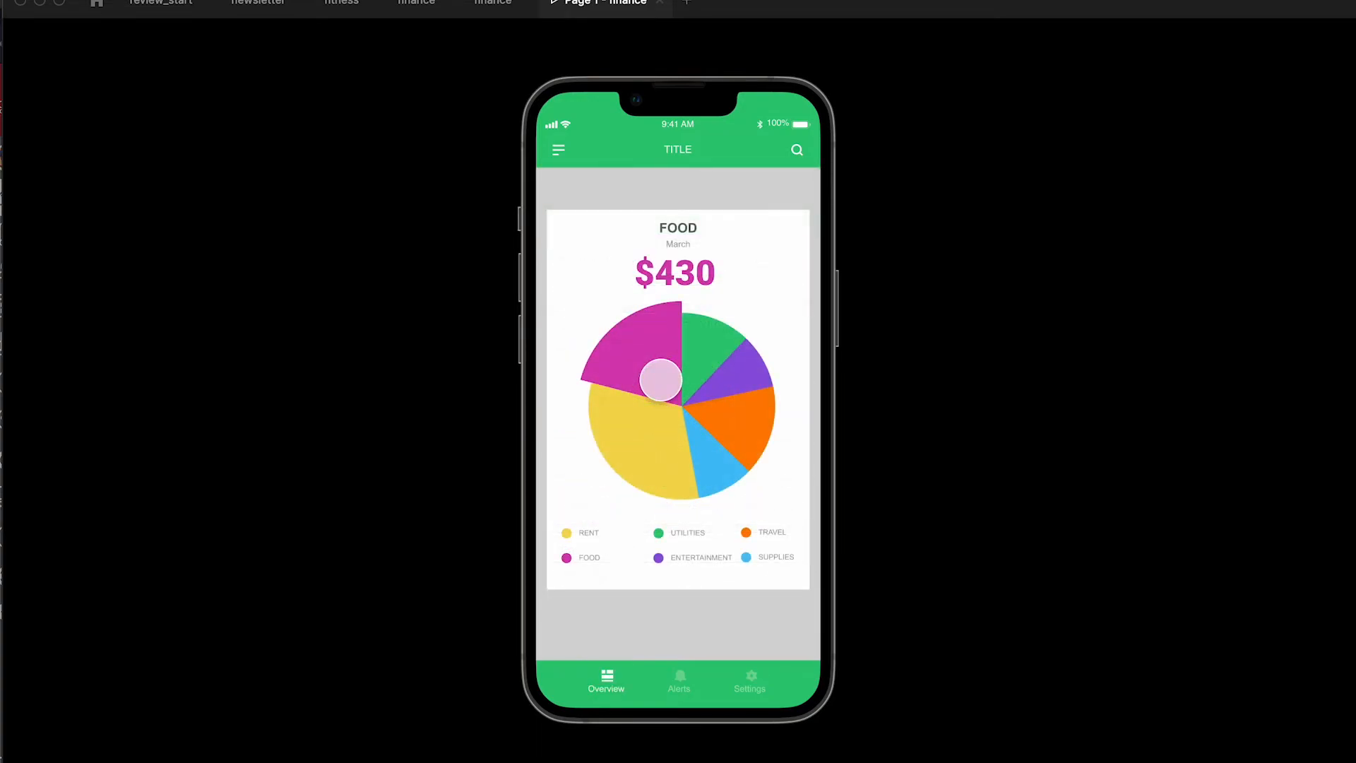
pyautogui.click(705, 456)
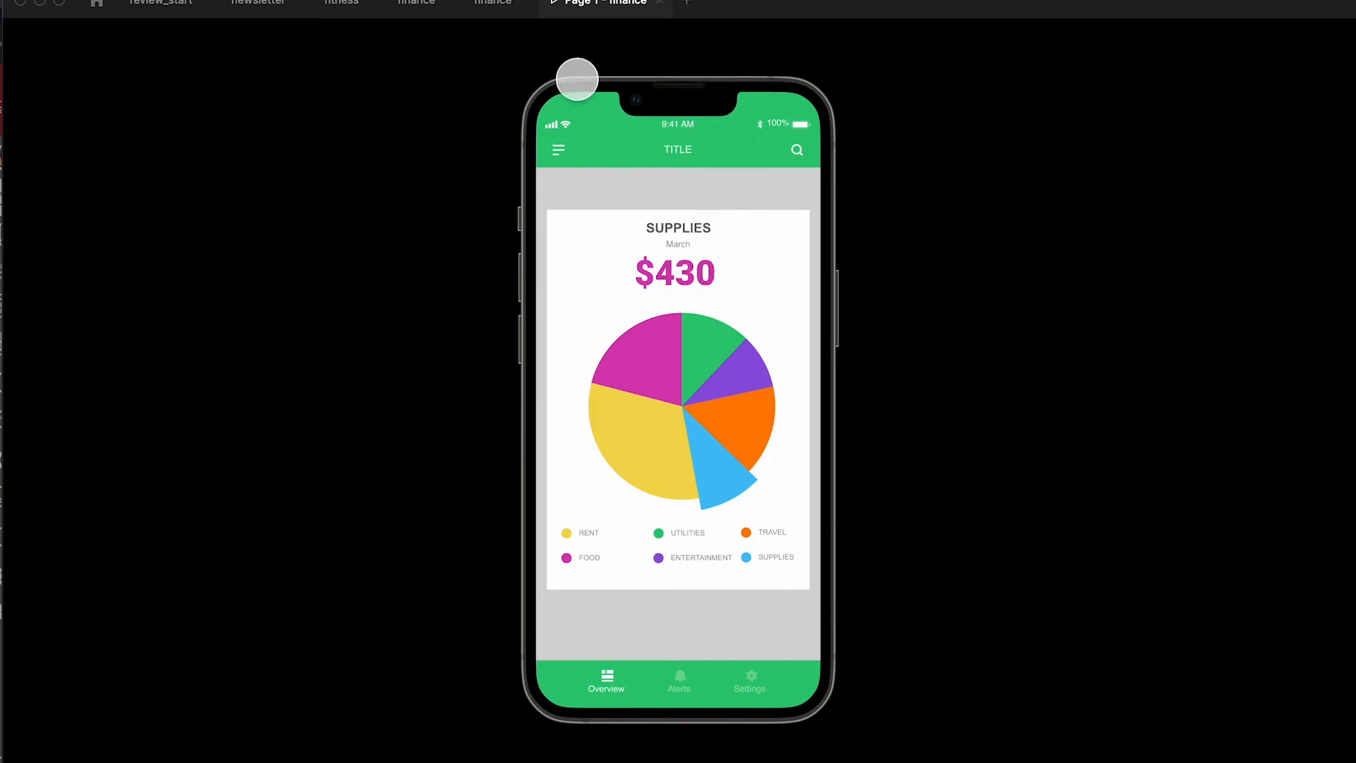
pyautogui.press('super+w')
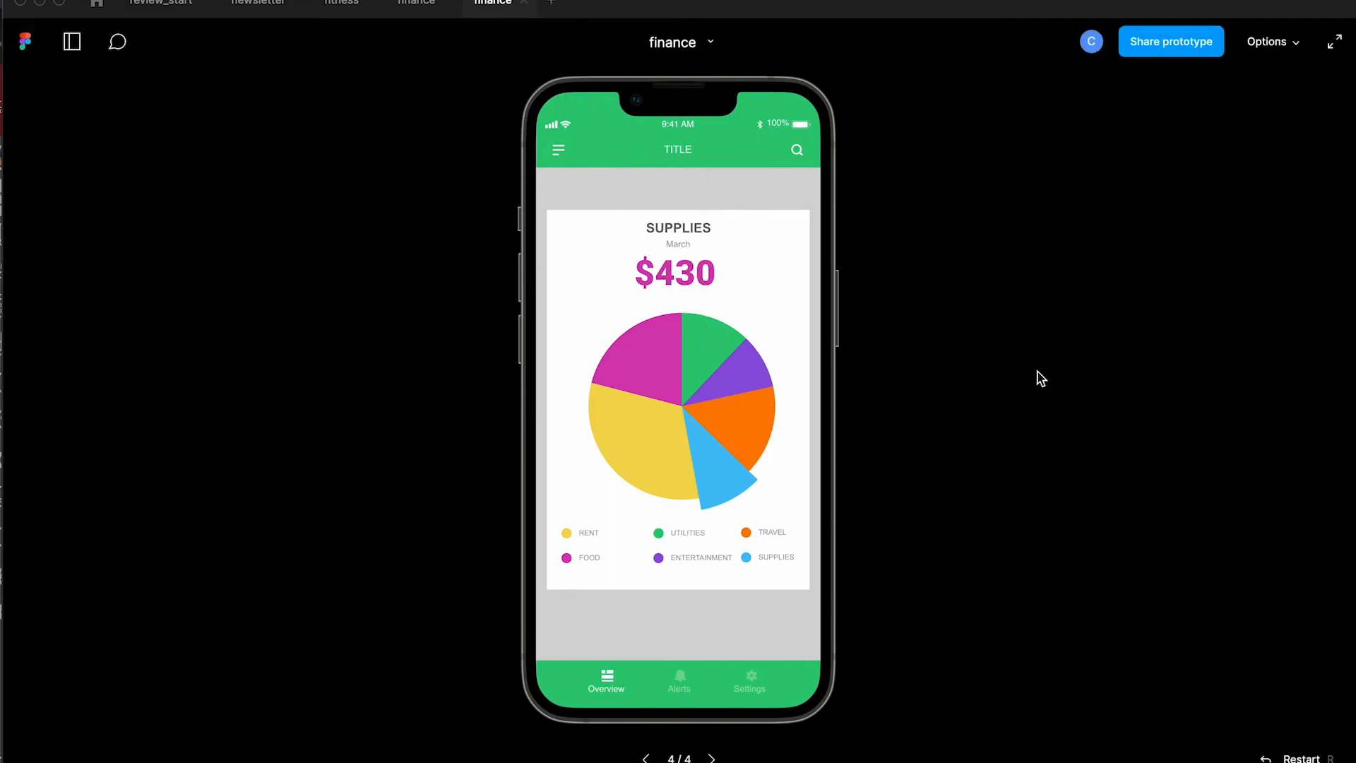
# Step: Change the SUPPLIES chart frame's amount text to $89
pyautogui.scroll(-3, 823, 537)
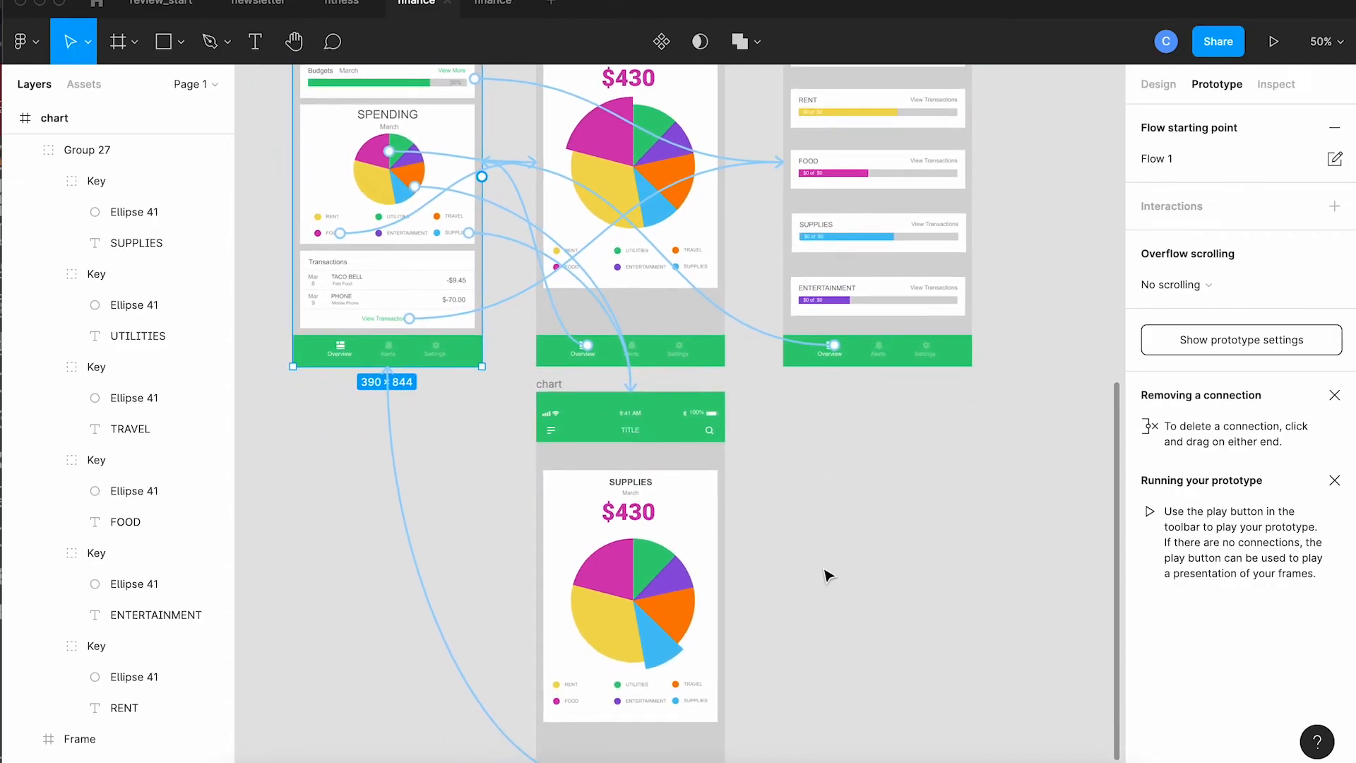
pyautogui.click(645, 517)
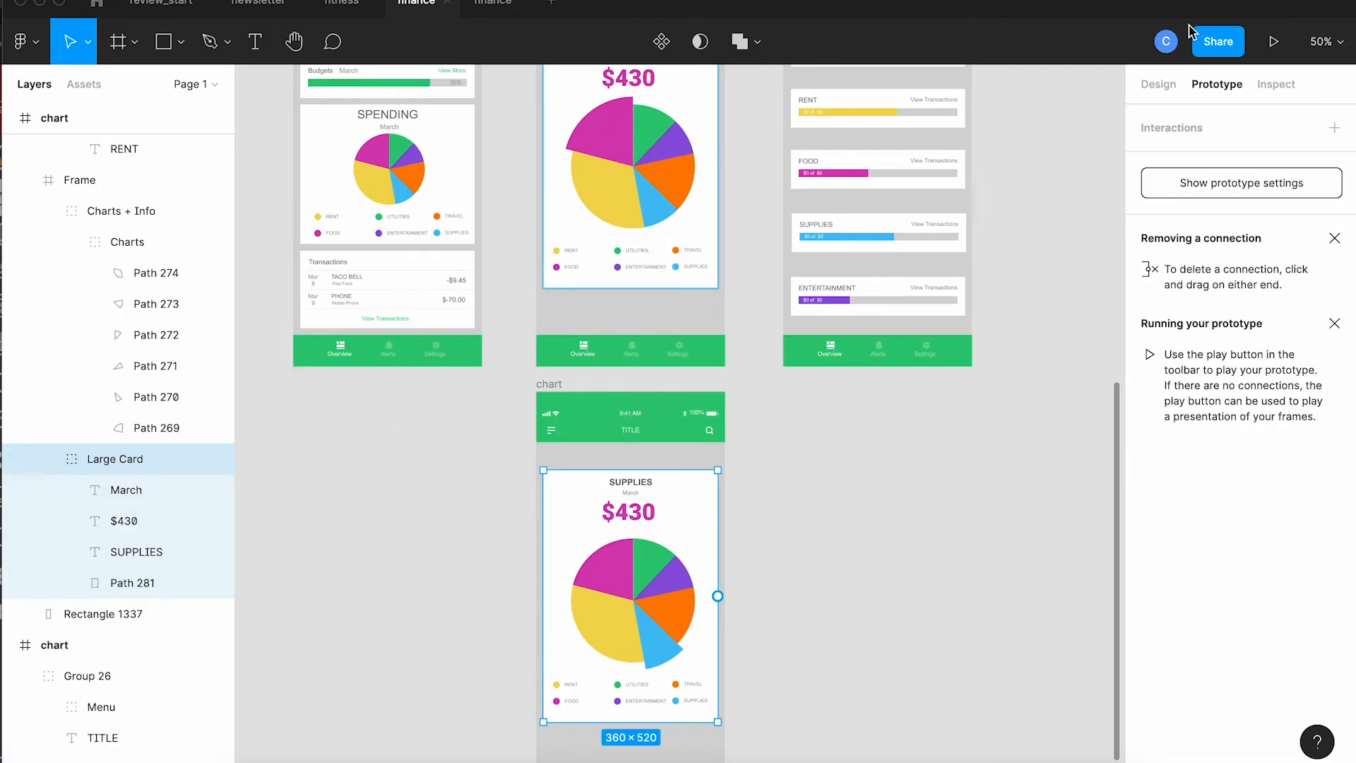
pyautogui.click(1157, 85)
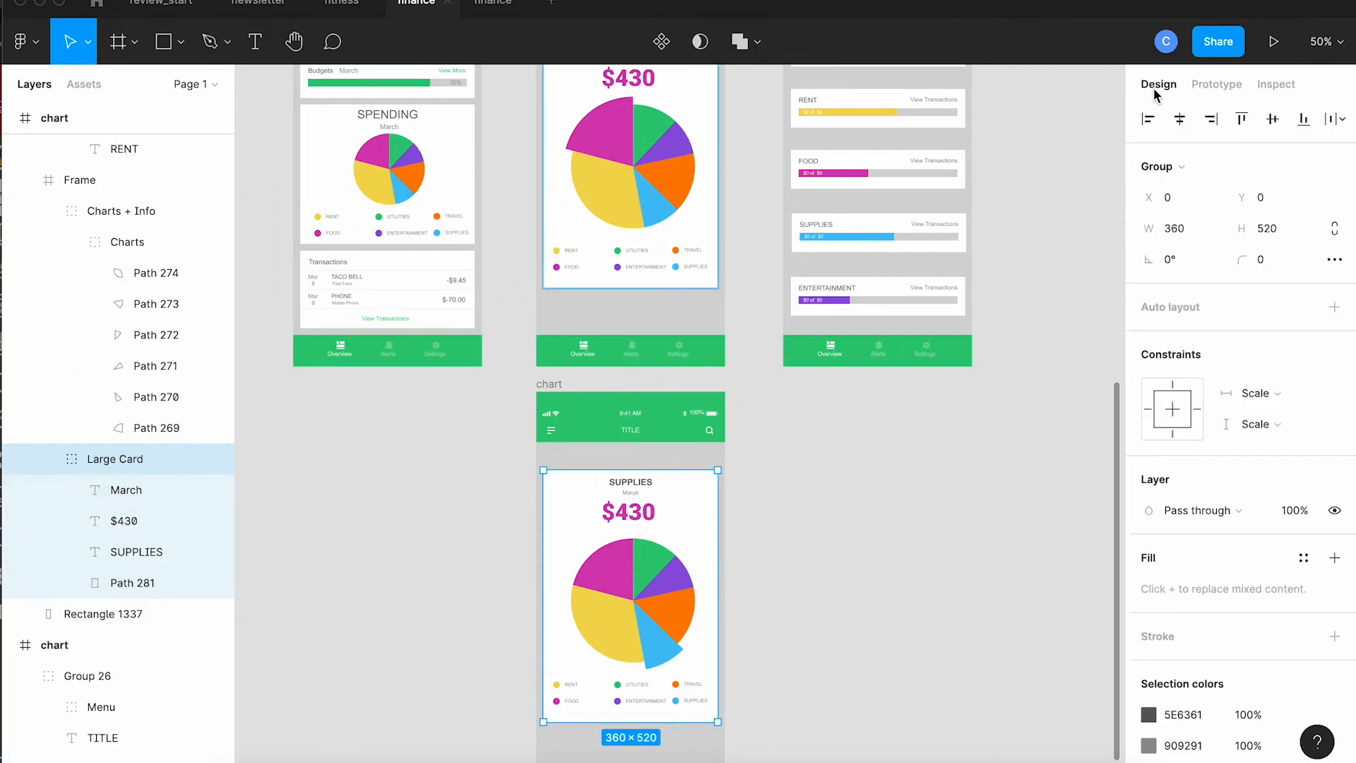
pyautogui.doubleClick(634, 516)
pyautogui.doubleClick(634, 515)
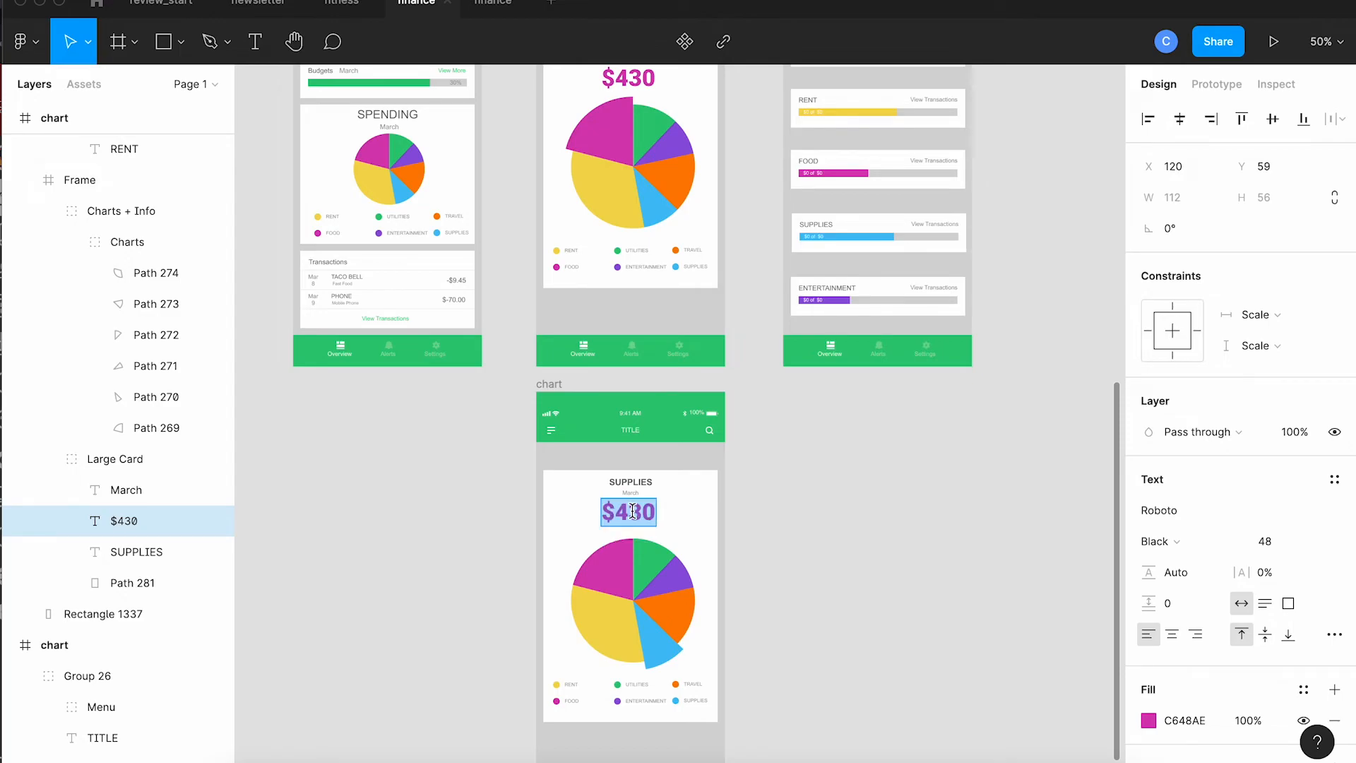
pyautogui.write('$89')
pyautogui.hotkey('ctrl', 'a')
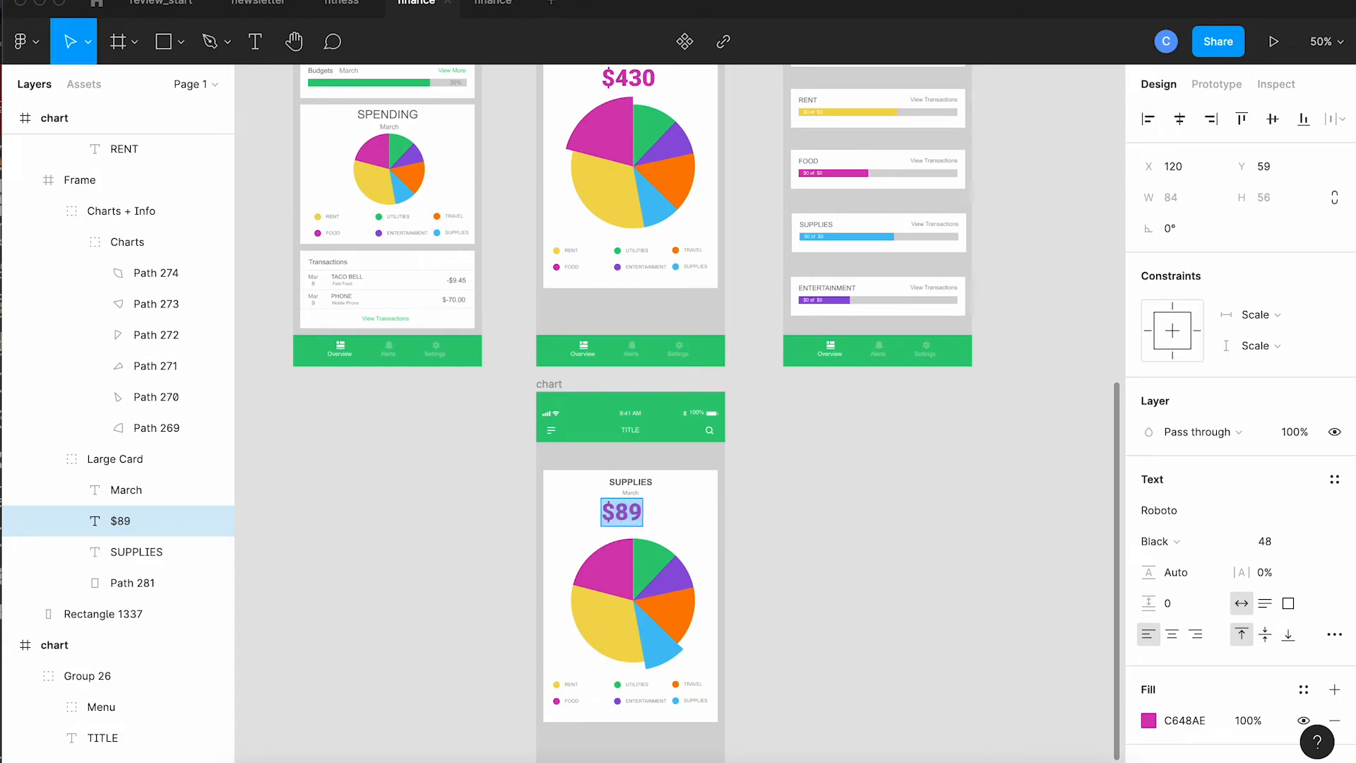
# Step: Recolour the $89 amount to light blue 6ABEF1 and nudge it 10 px right
pyautogui.click(1149, 720)
pyautogui.click(1102, 689)
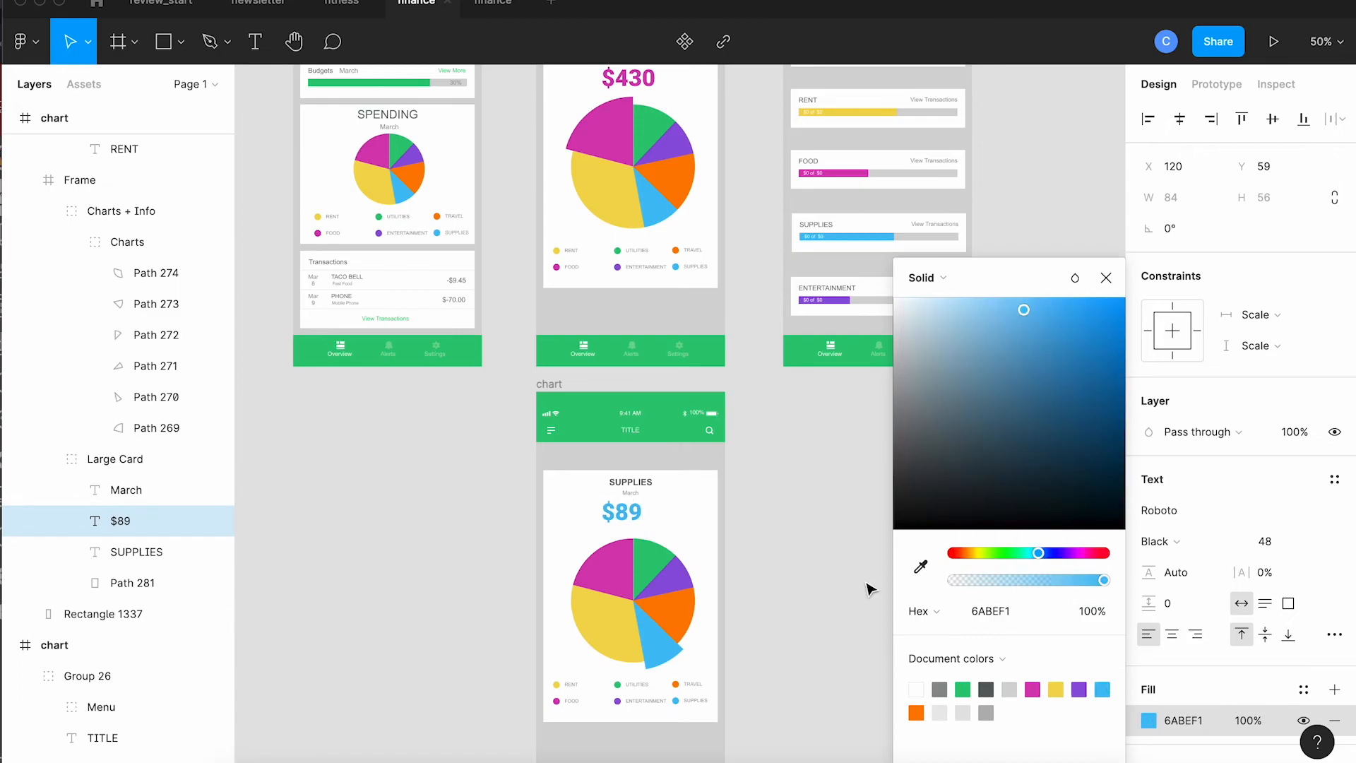
pyautogui.press('Escape')
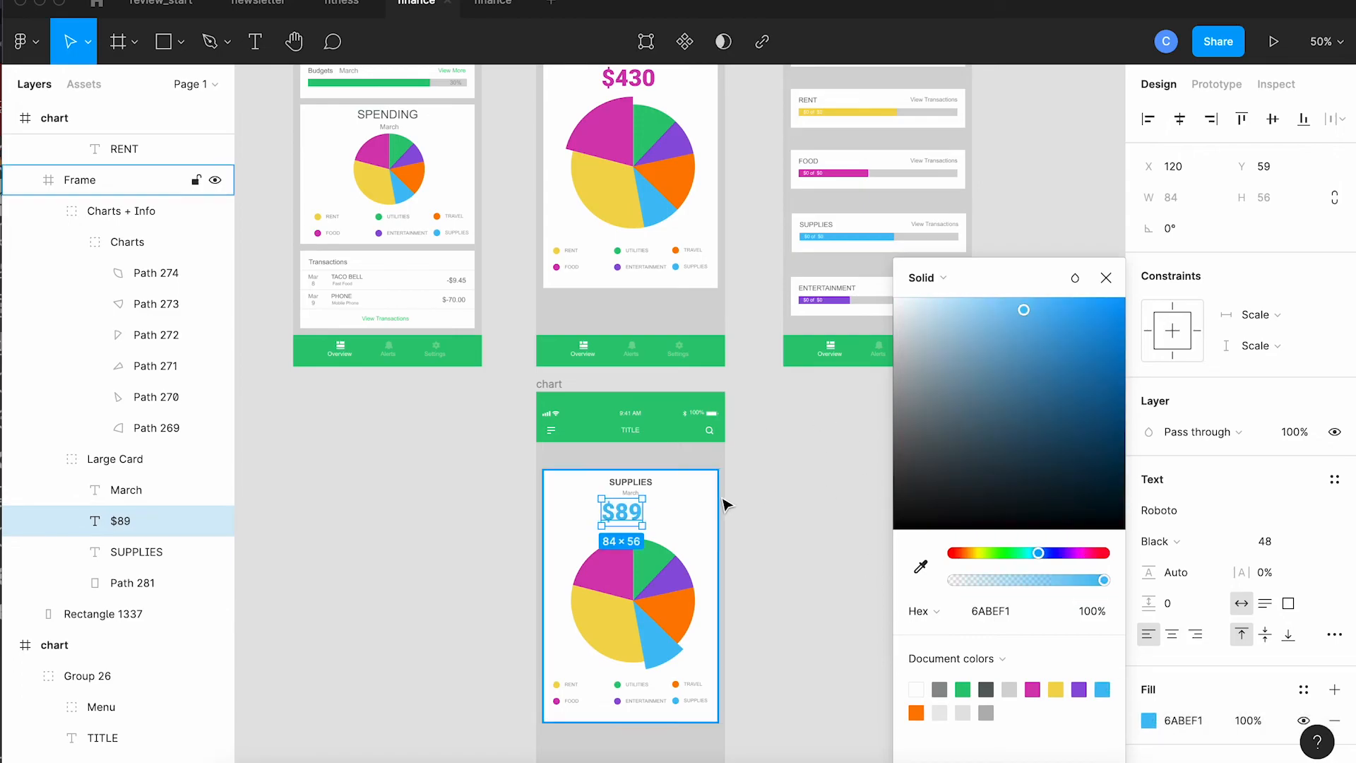
pyautogui.hotkey('shift', 'Right')
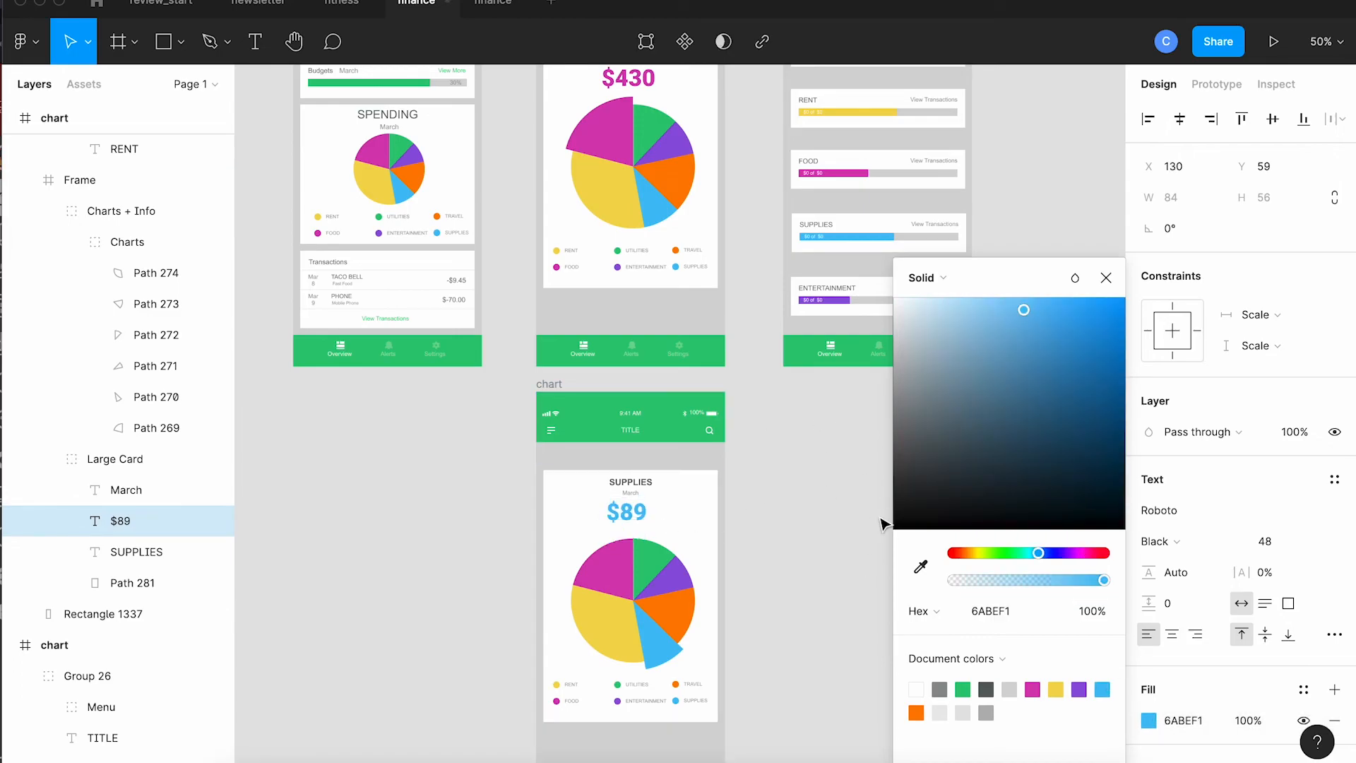
pyautogui.click(841, 530)
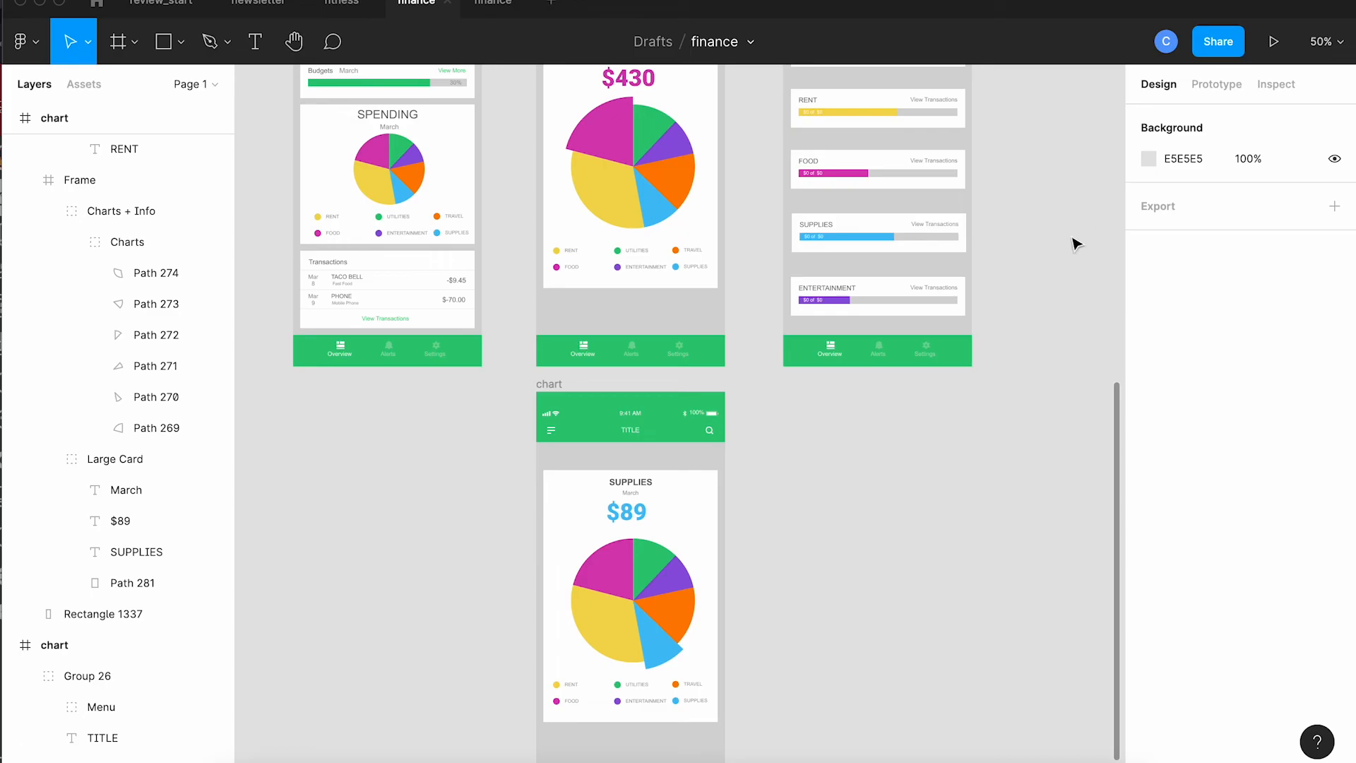
# Step: Play the prototype again and test the pie slice and Overview navigation
pyautogui.scroll(2, 1074, 242)
pyautogui.click(1275, 44)
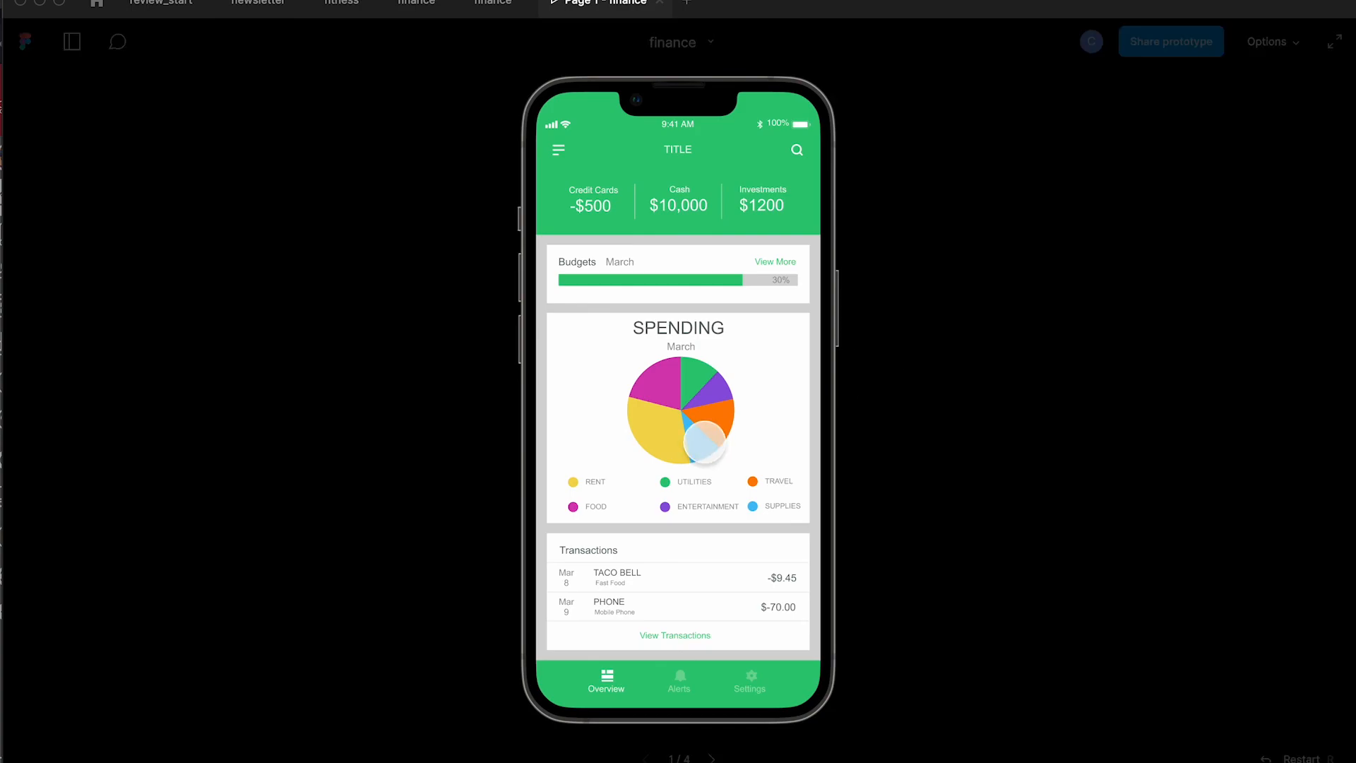
pyautogui.click(699, 443)
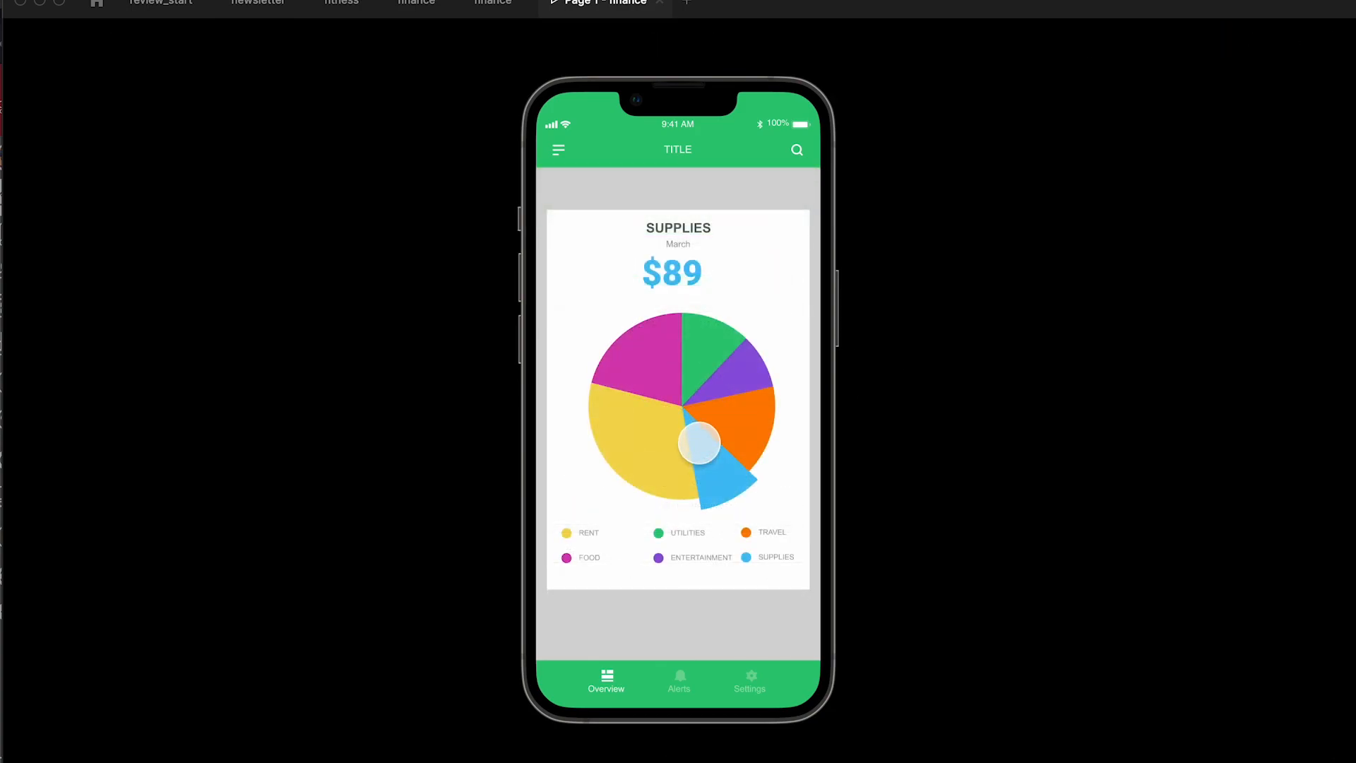
pyautogui.click(649, 364)
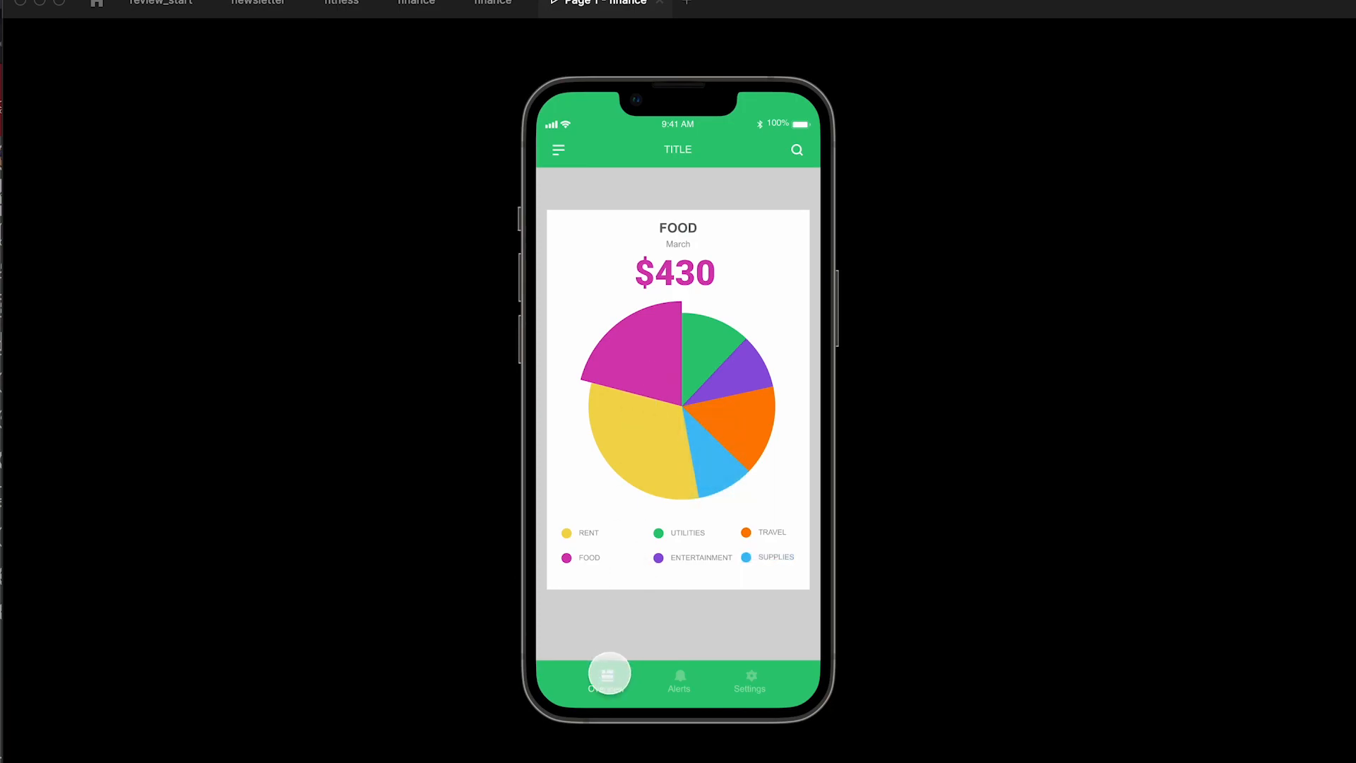
pyautogui.click(609, 673)
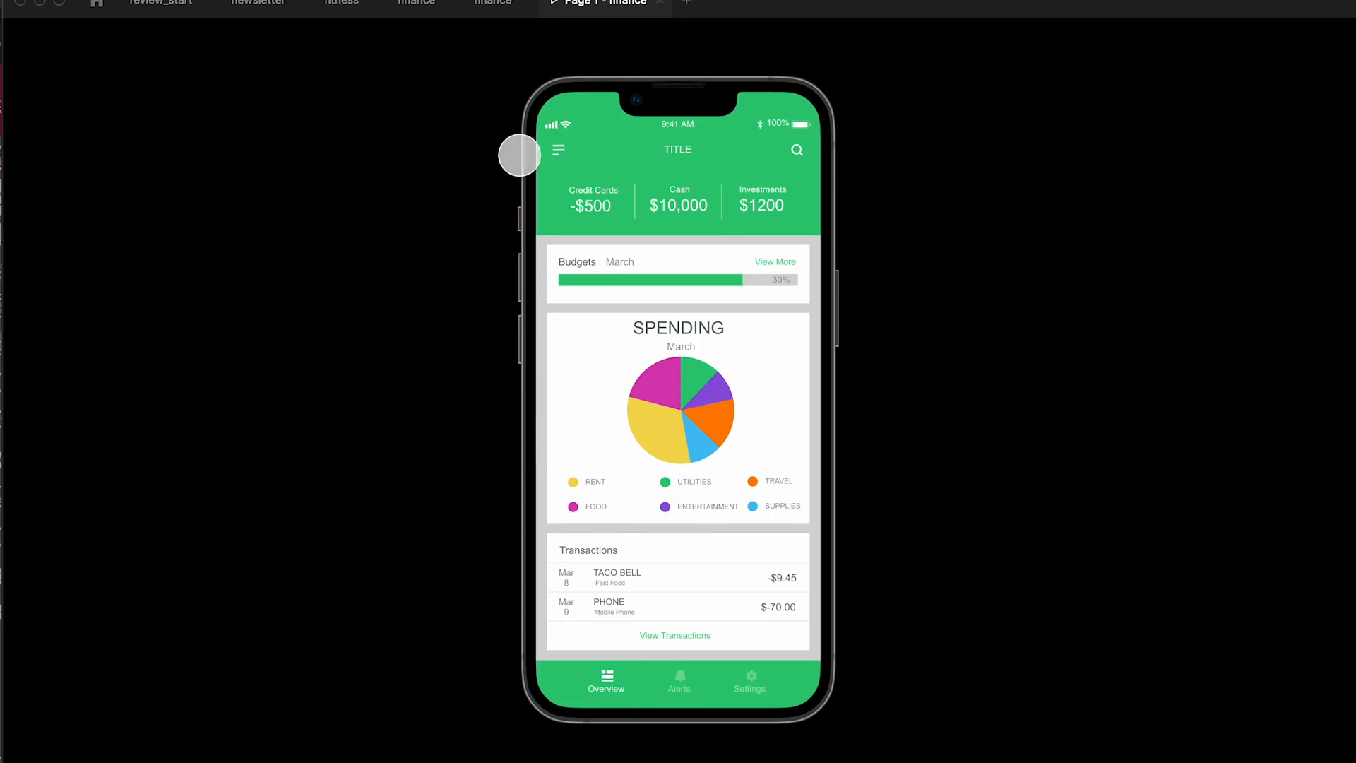